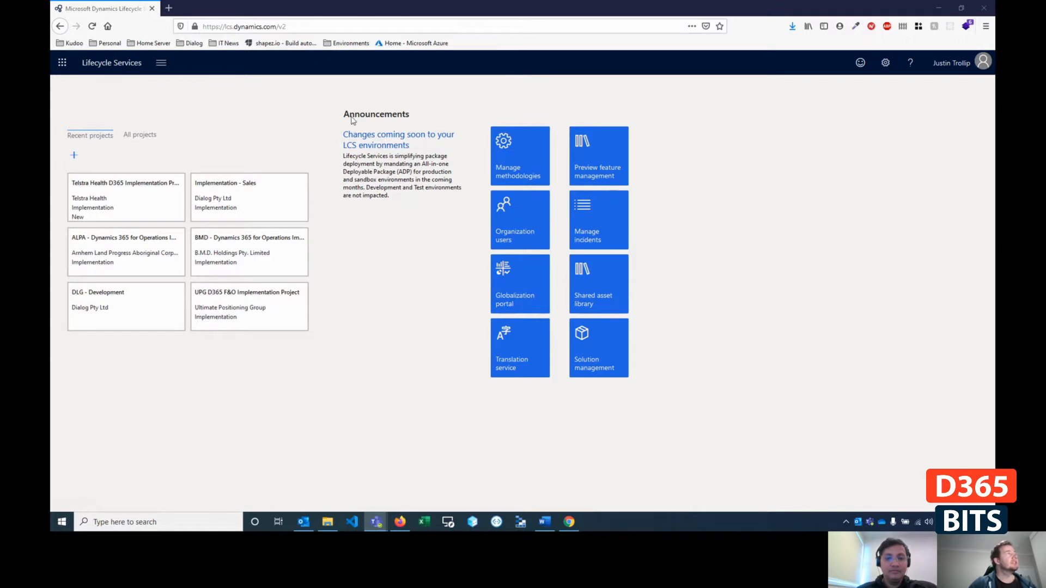
# - Open the Implementation - Sales project and review the full details of its D365SalesDemo standard acceptance test environment
pyautogui.click(252, 185)
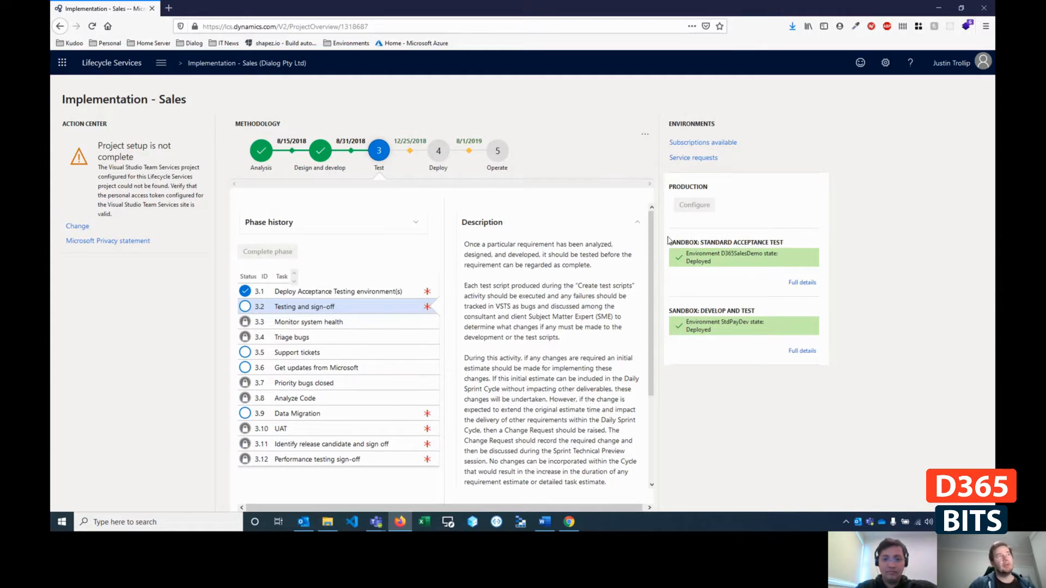
pyautogui.click(803, 283)
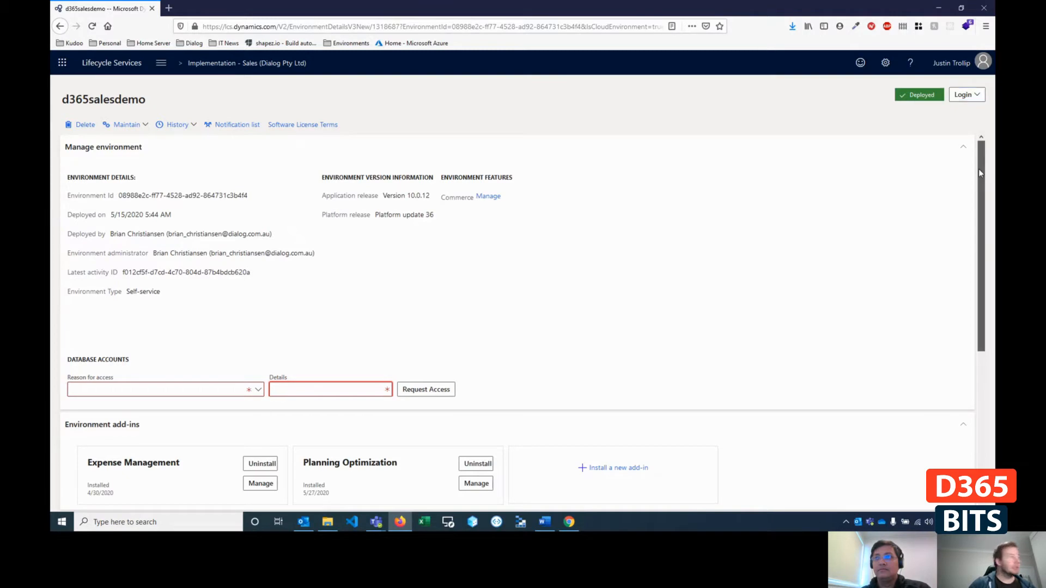
pyautogui.moveTo(978, 169); pyautogui.dragTo(962, 350)
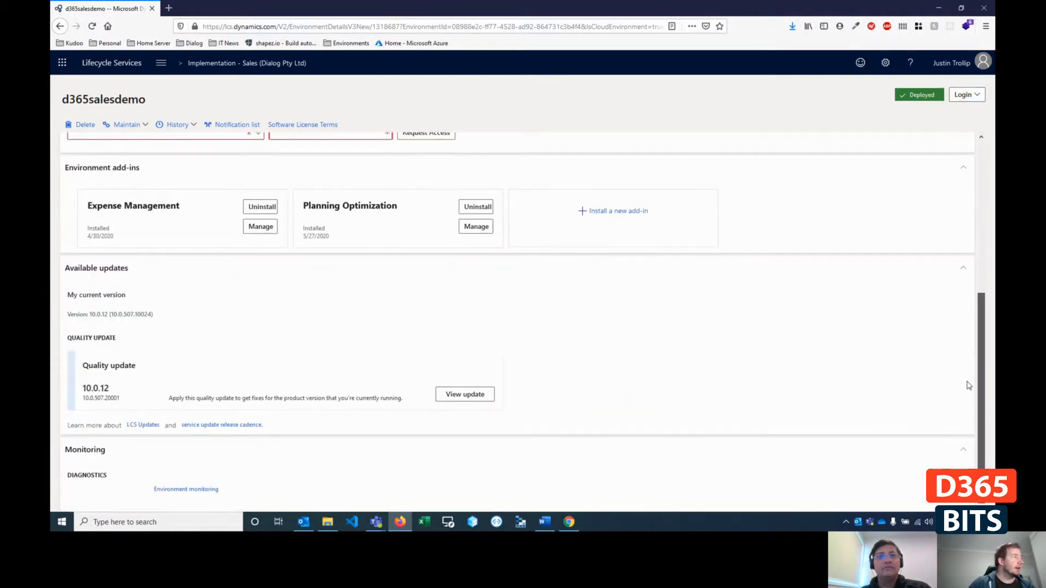
pyautogui.scroll(5, 376, 343)
pyautogui.scroll(-5, 374, 320)
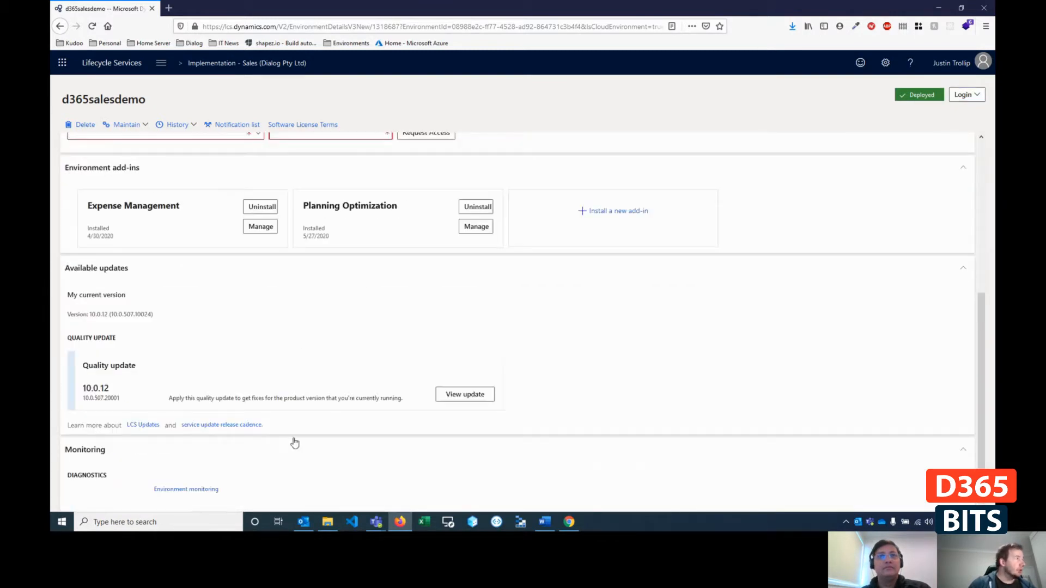
pyautogui.scroll(5, 204, 356)
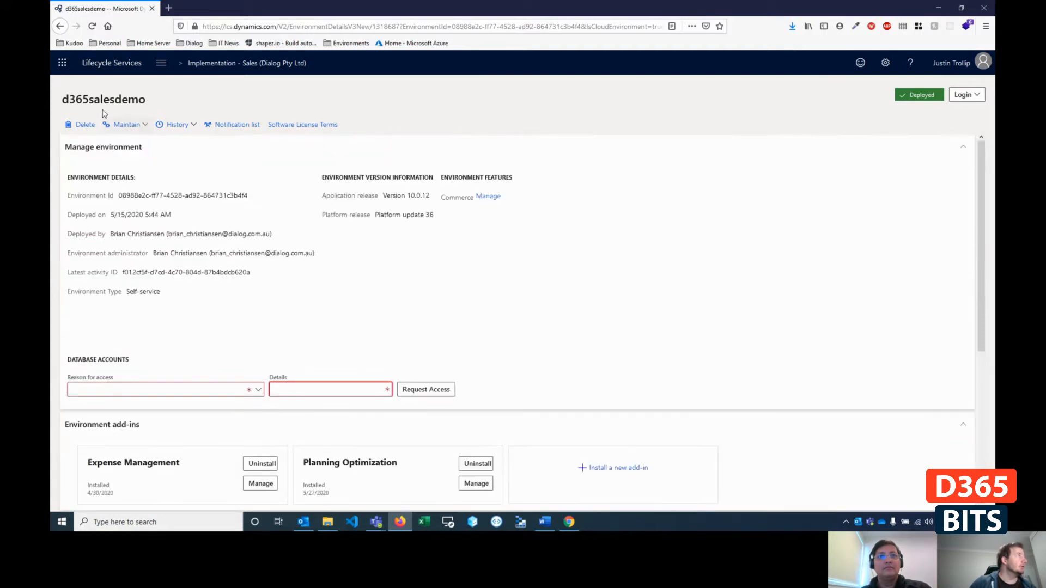
# - Switch Lifecycle Services to the organisation holding CMA - Implementation Project and open the full details of that project's CMAUAT3 environment
pyautogui.click(111, 63)
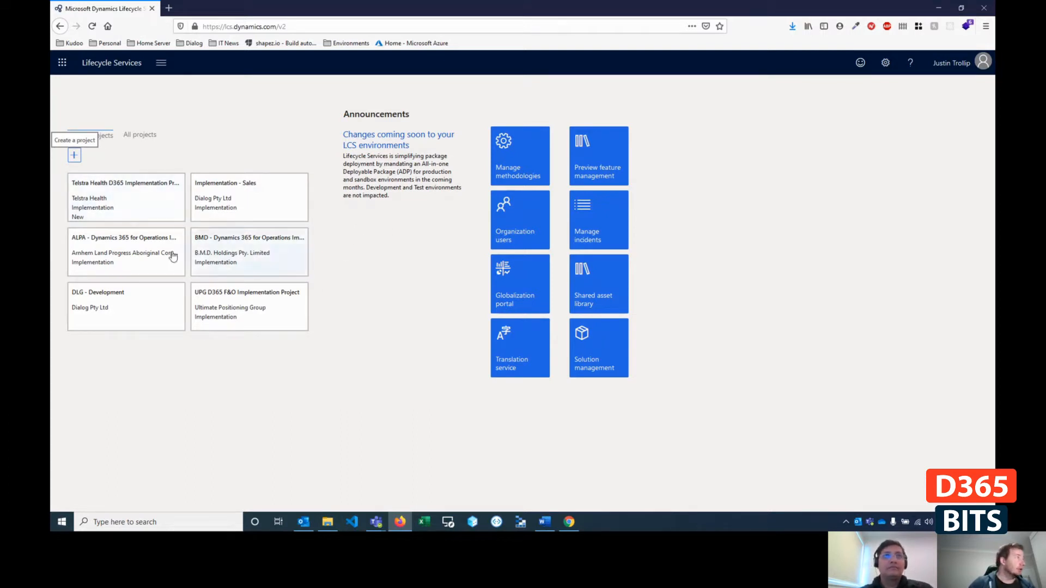
pyautogui.click(960, 66)
pyautogui.click(867, 197)
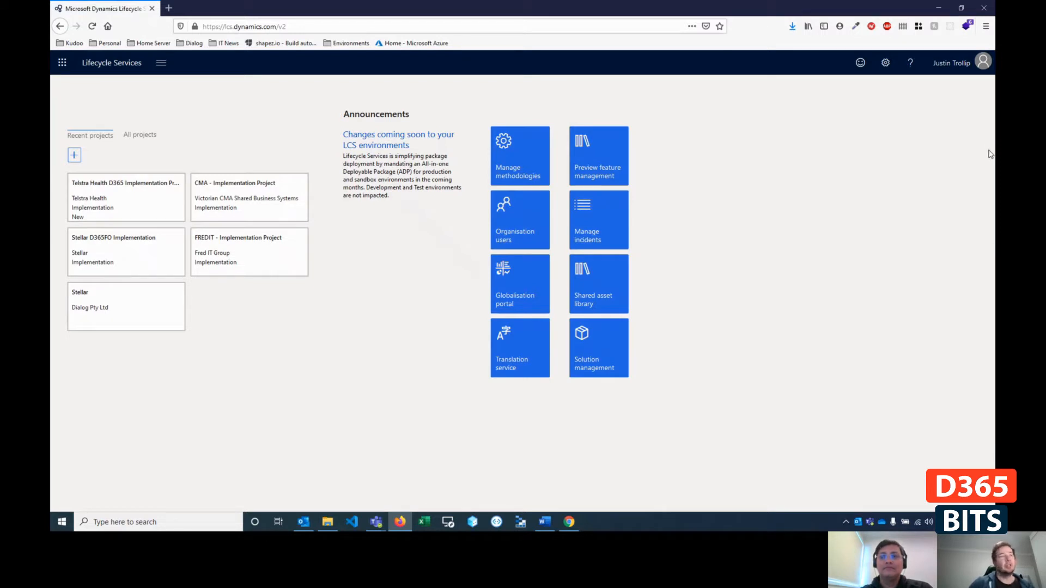
pyautogui.click(224, 212)
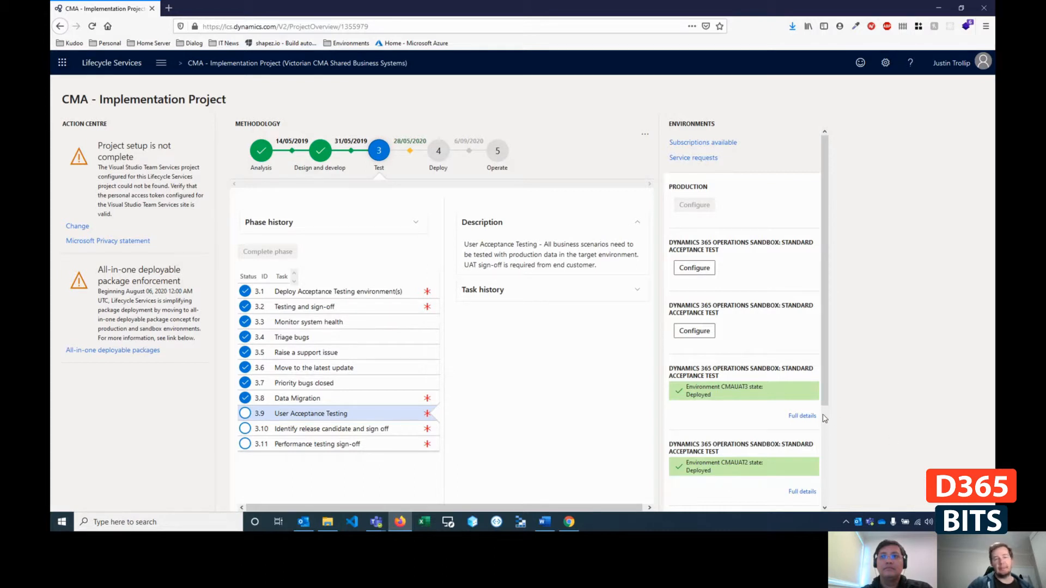
pyautogui.click(802, 415)
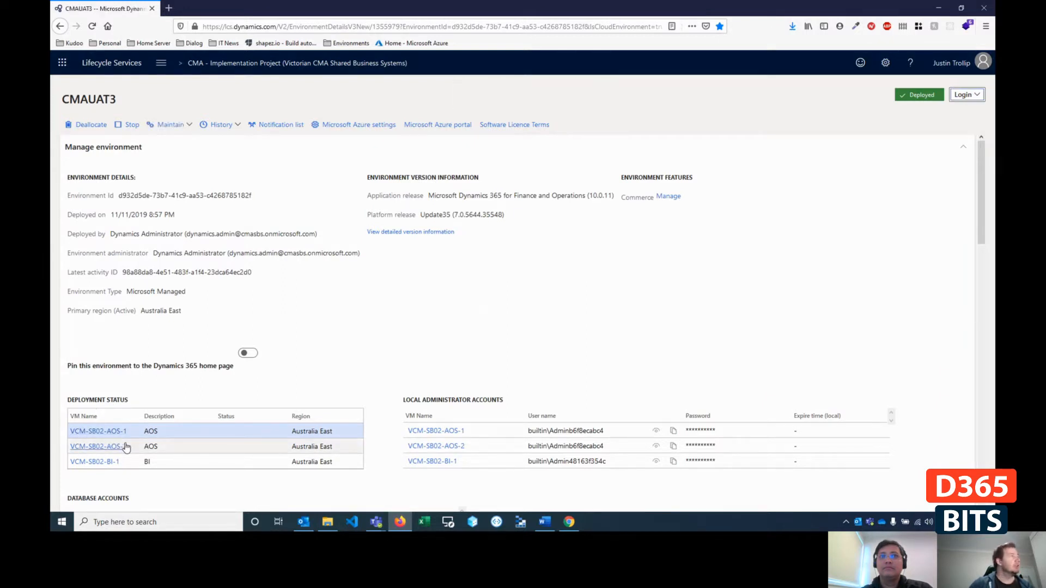
# - Widen the SQL Server\Database Name column in the CMAUAT3 database accounts list to fit the full database names
pyautogui.scroll(-2, 123, 438)
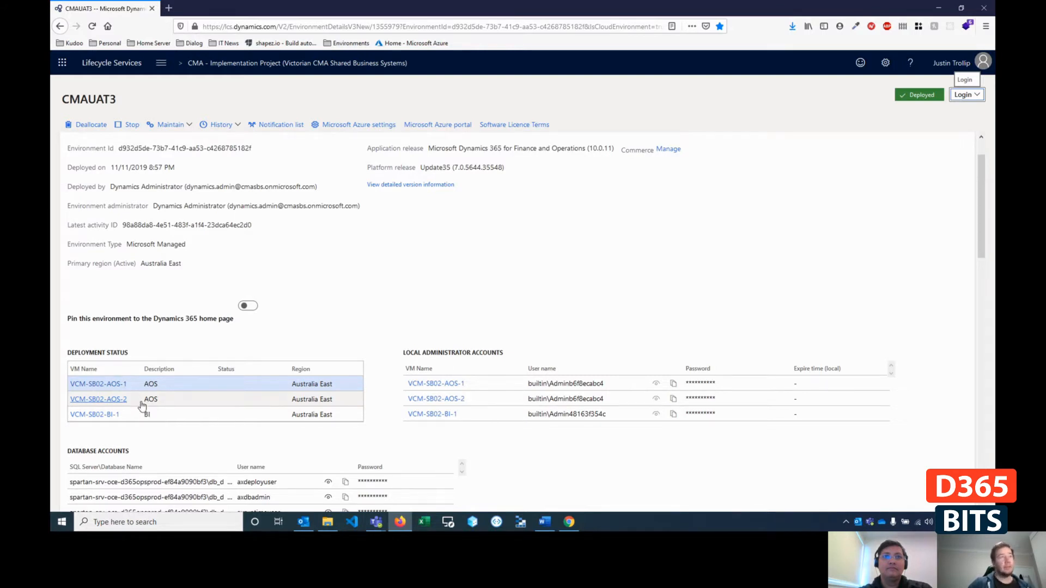
pyautogui.scroll(-3, 175, 390)
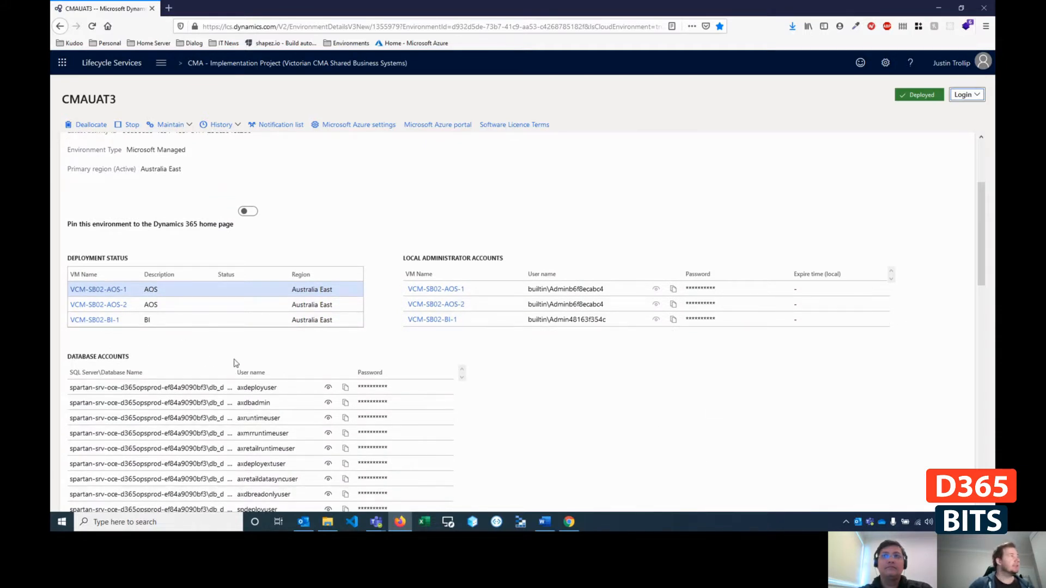
pyautogui.moveTo(235, 372); pyautogui.dragTo(241, 372)
pyautogui.moveTo(387, 381); pyautogui.dragTo(391, 381)
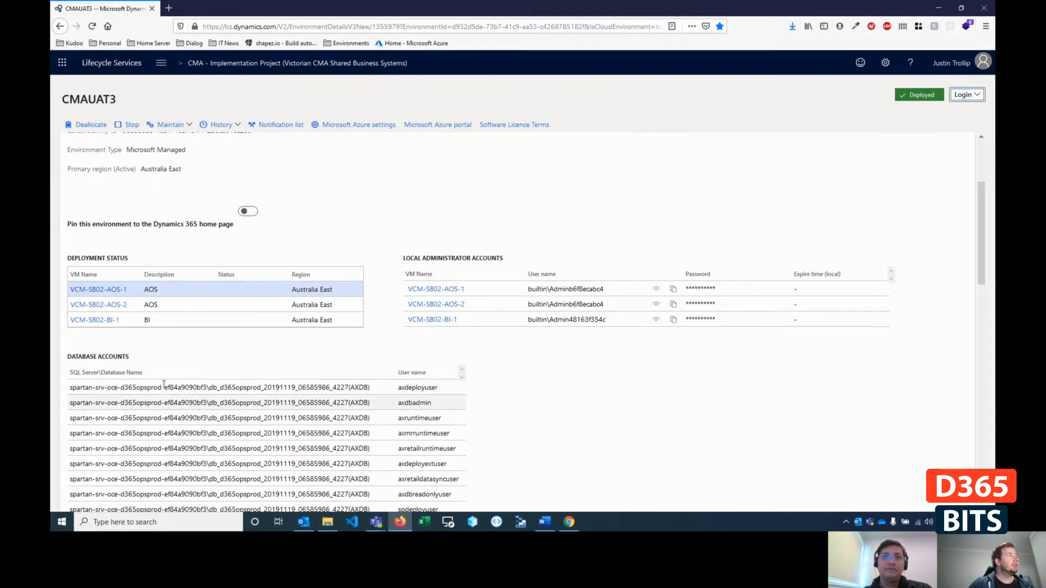
# - Locate the AXDW database in the database accounts list and highlight its server and database name in the axdwadmin row
pyautogui.scroll(-1, 193, 388)
pyautogui.scroll(-5, 194, 388)
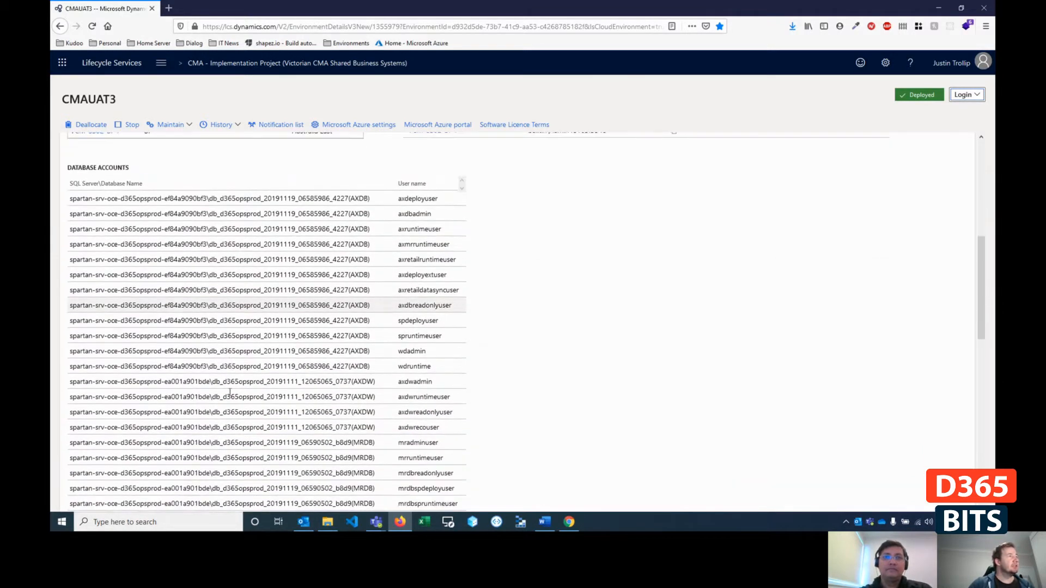
pyautogui.click(362, 384)
pyautogui.moveTo(352, 383); pyautogui.dragTo(376, 383)
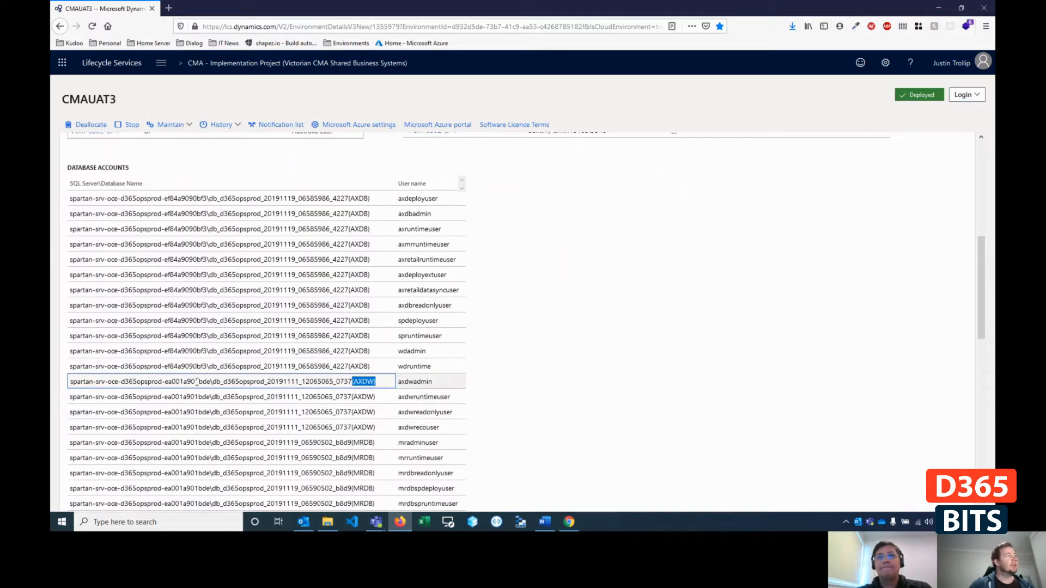
pyautogui.moveTo(71, 383); pyautogui.dragTo(286, 383)
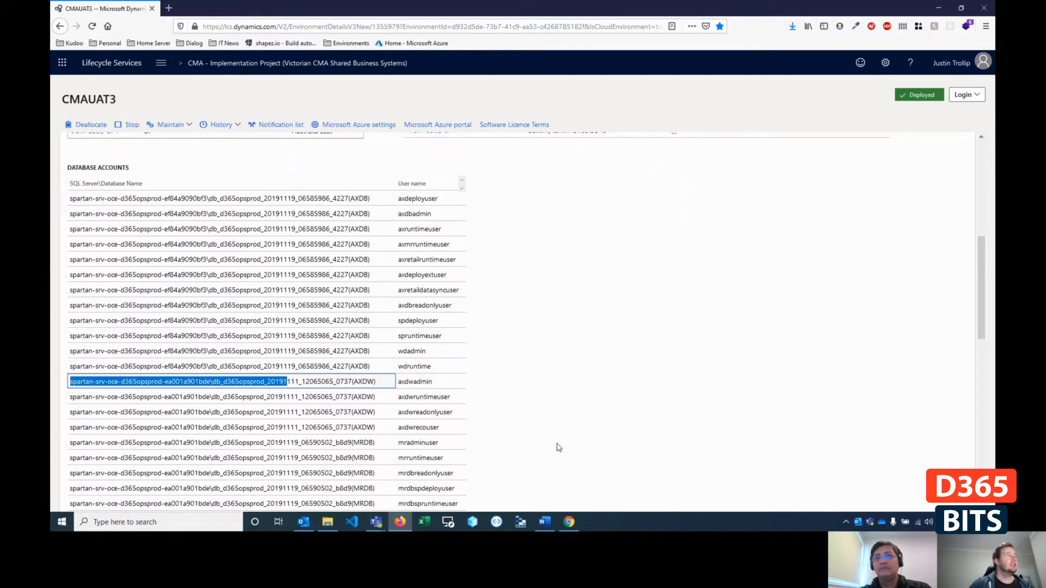
# - Switch to Remote Desktop and connect to the saved CMAUAT03-BI desktop
pyautogui.click(448, 521)
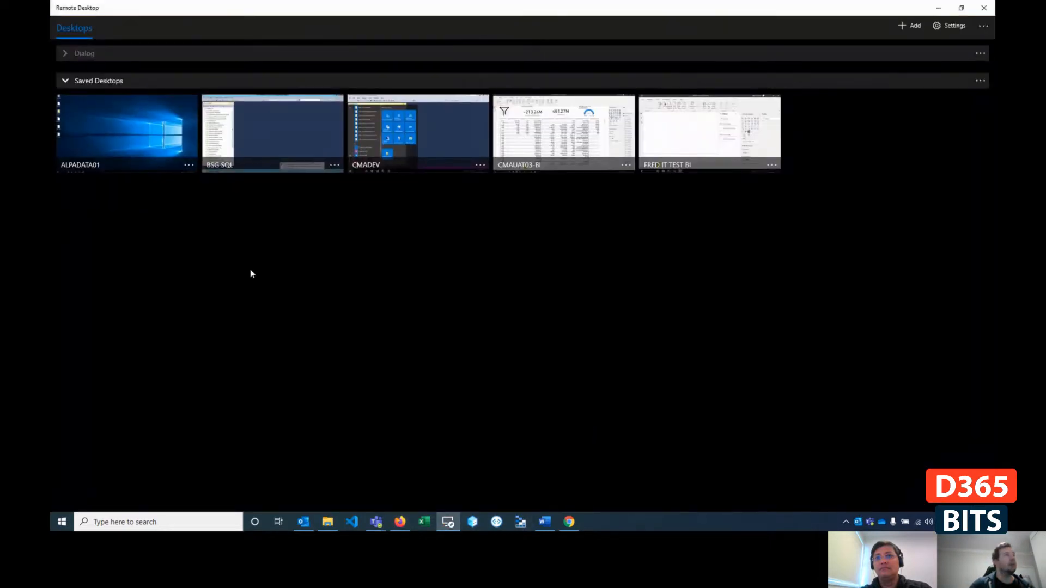
pyautogui.click(534, 167)
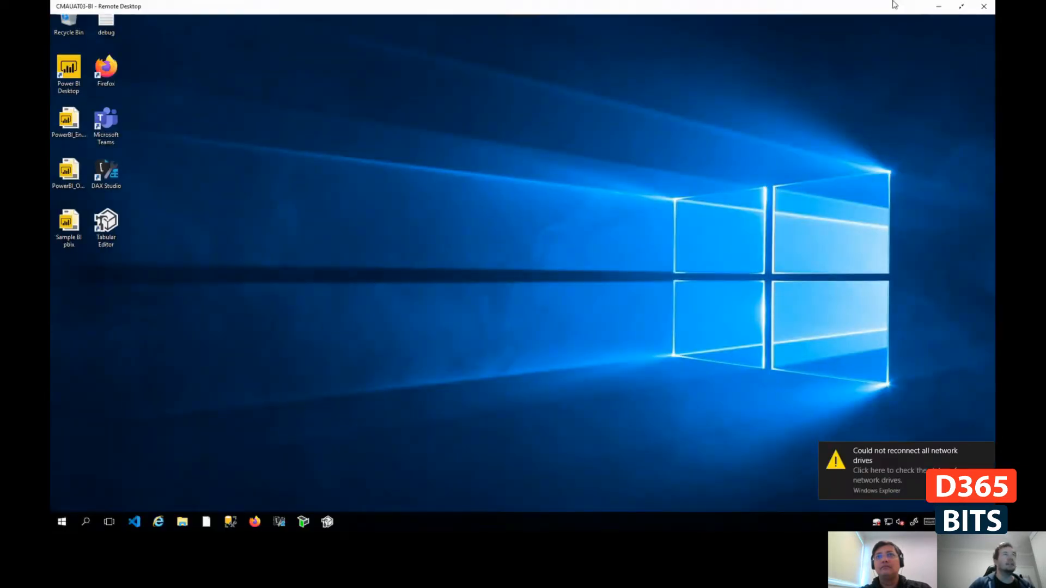
# - Review the virtual machines and local administrator accounts on the CMAUAT3 environment page alongside the desktops saved in Remote Desktop
pyautogui.click(938, 7)
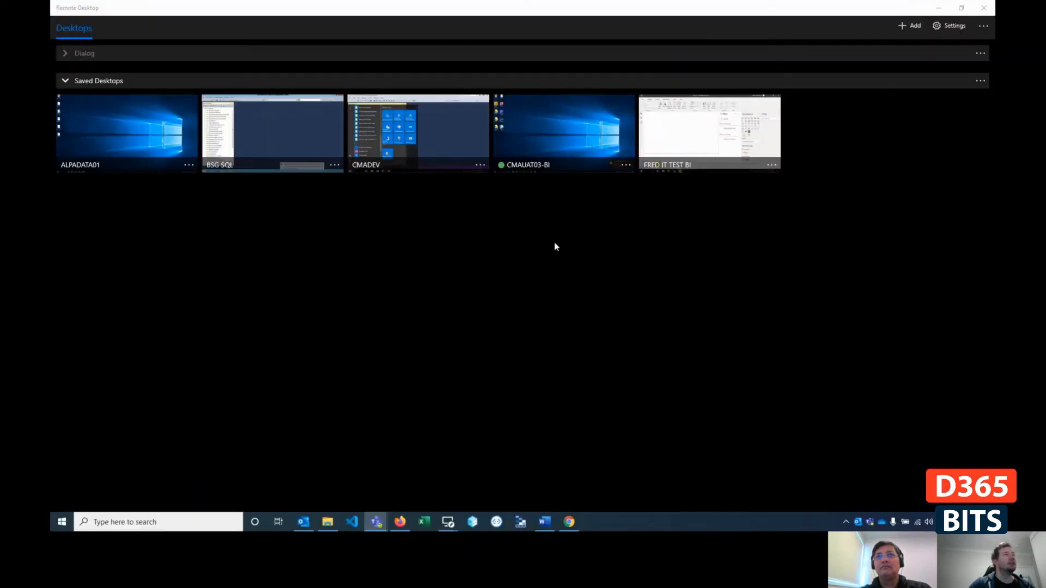
pyautogui.click(938, 8)
pyautogui.scroll(4, 140, 254)
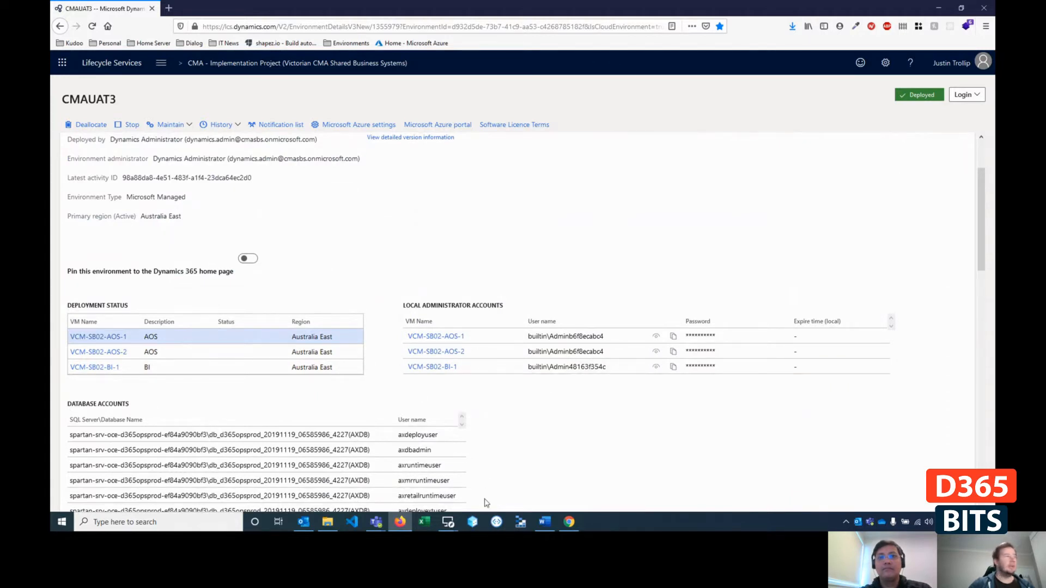
pyautogui.moveTo(447, 522)
pyautogui.click(413, 485)
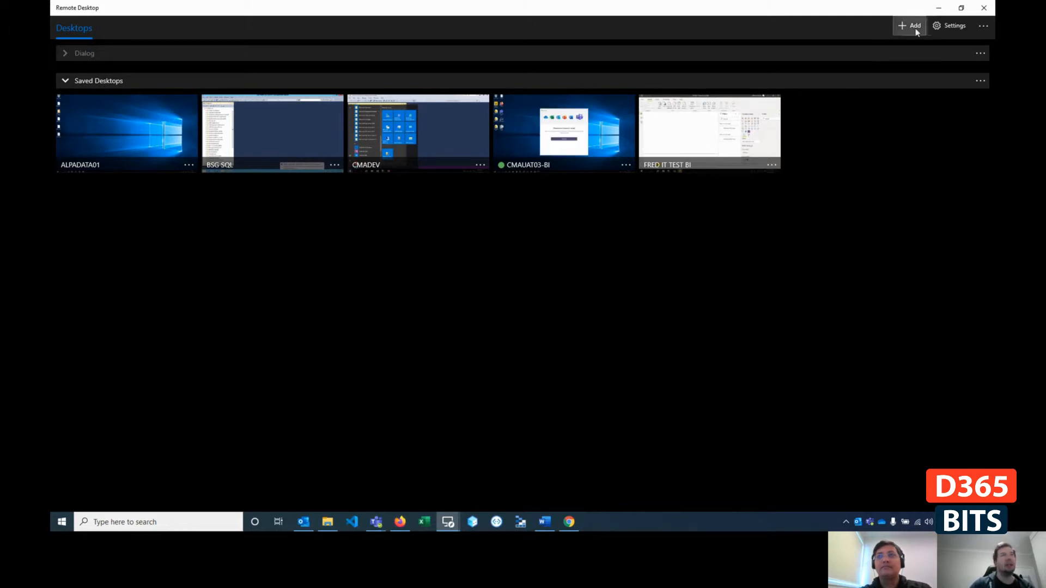
pyautogui.click(937, 9)
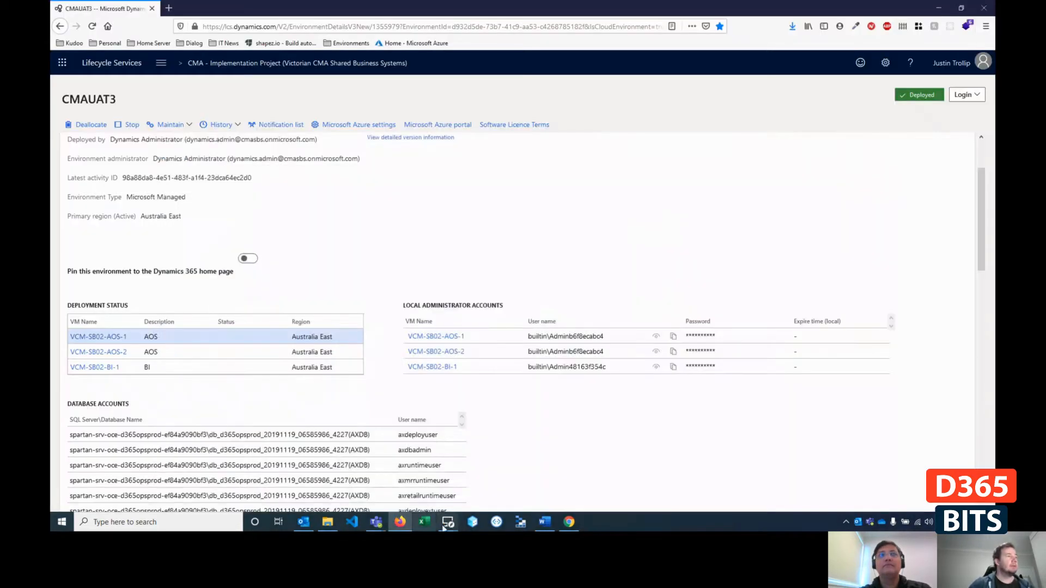
# - Return to the CMAUAT03-BI remote session and close the Microsoft Teams welcome window
pyautogui.moveTo(448, 522)
pyautogui.click(499, 461)
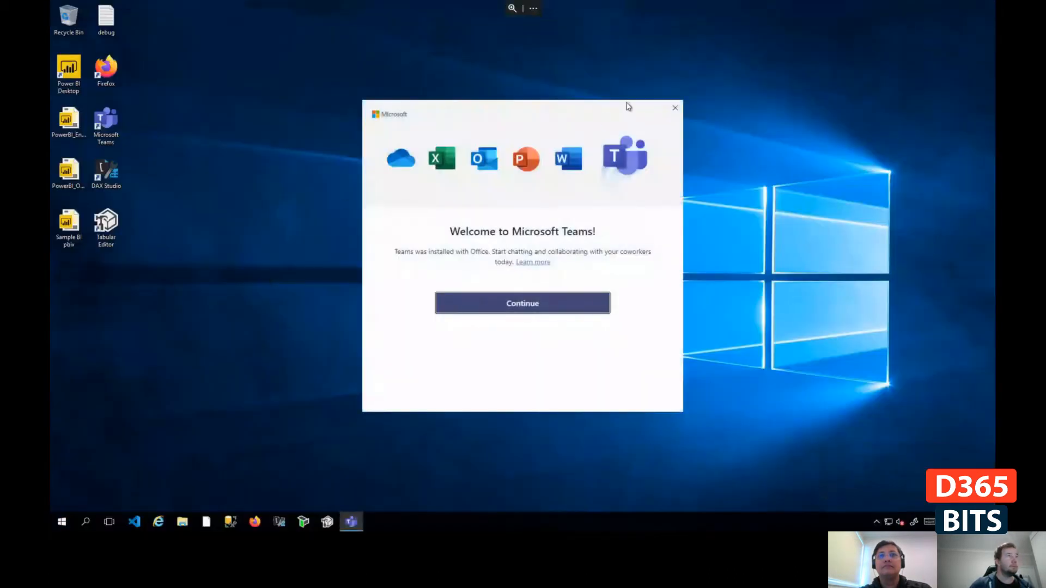
pyautogui.click(675, 108)
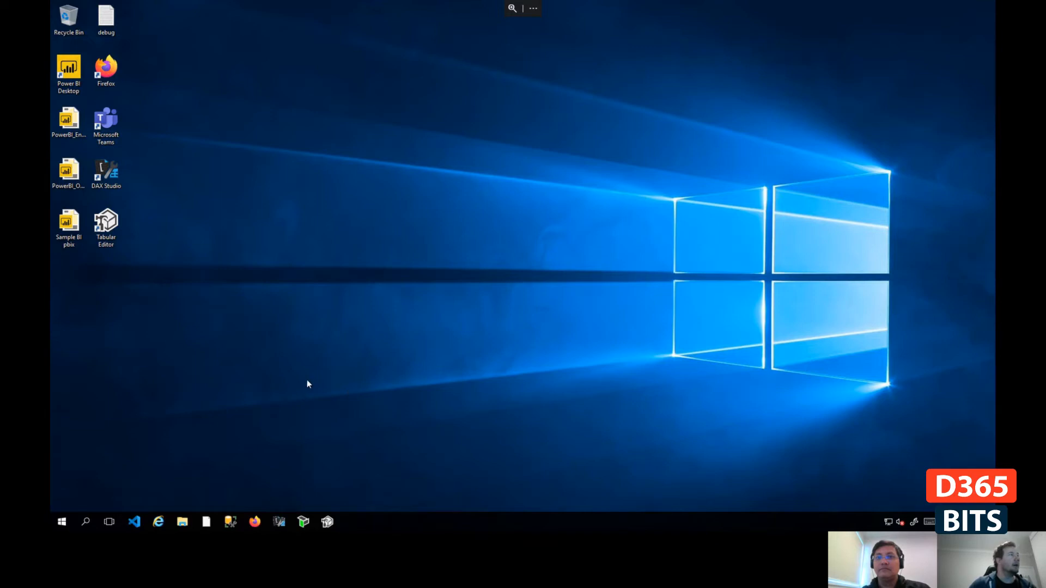
# - Start Power BI Desktop with a blank report and list its recent data sources
pyautogui.doubleClick(67, 74)
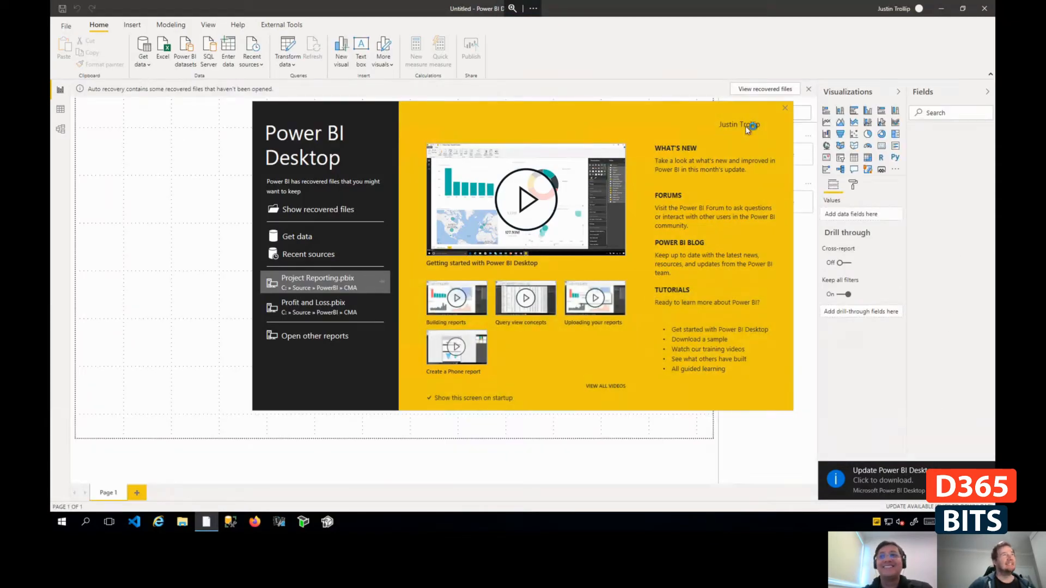
pyautogui.click(786, 109)
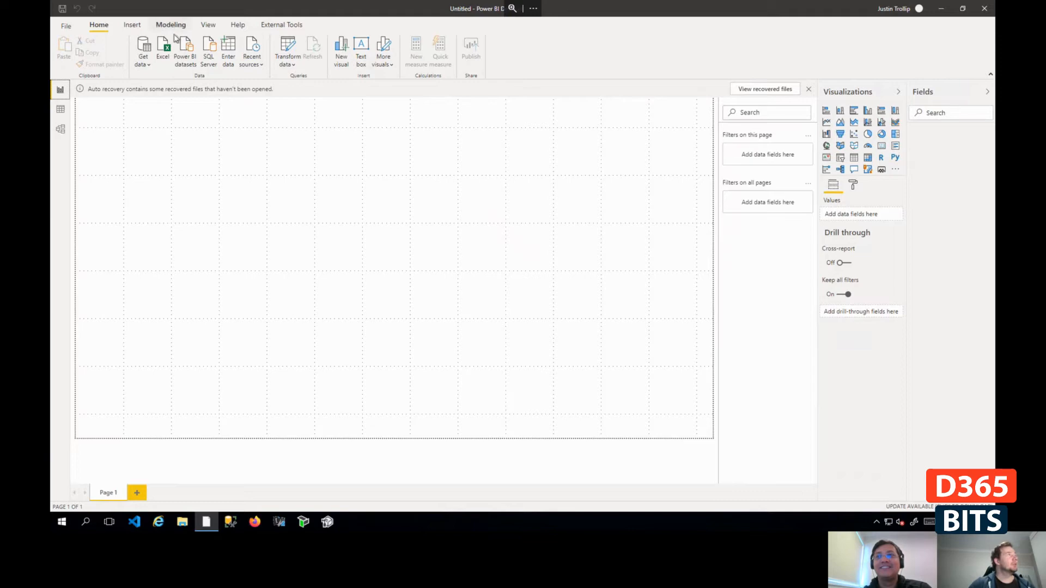
pyautogui.click(254, 60)
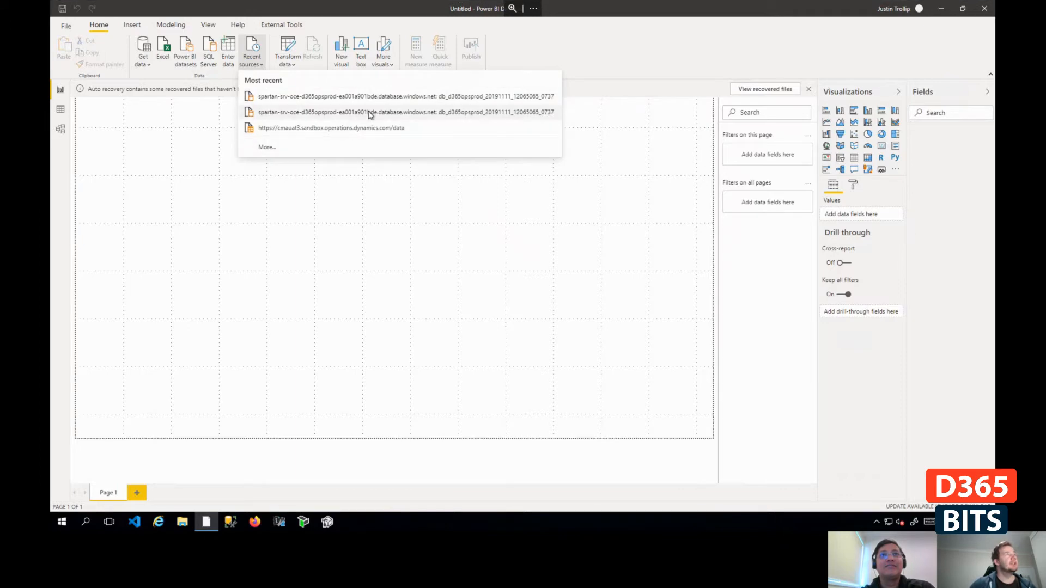
# - Examine the server name, database name and user name of the axdwadmin AXDW entry on the CMAUAT3 environment page in Lifecycle Services
pyautogui.moveTo(886, 5)
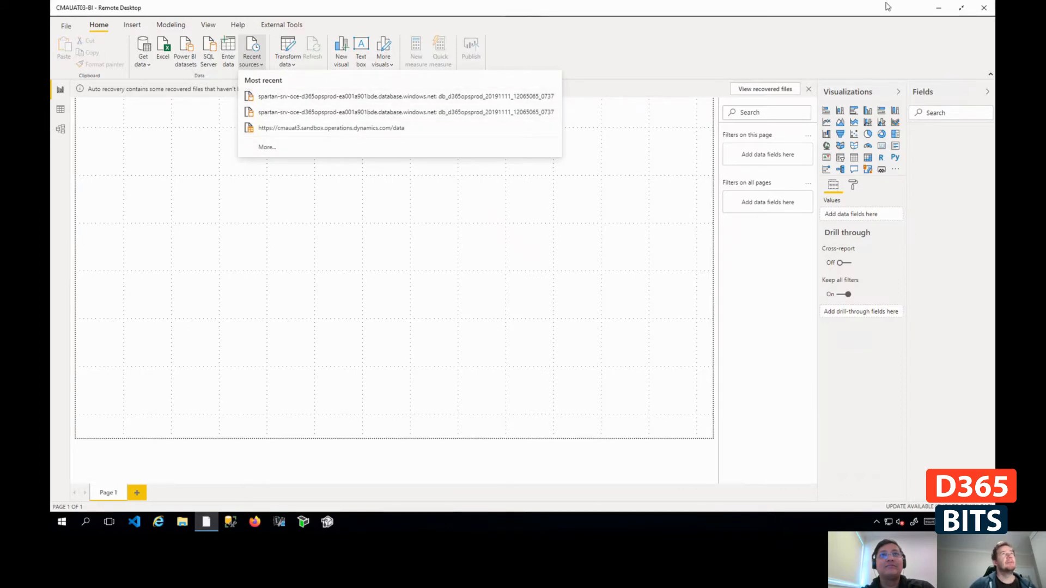
pyautogui.click(939, 11)
pyautogui.scroll(-4, 259, 320)
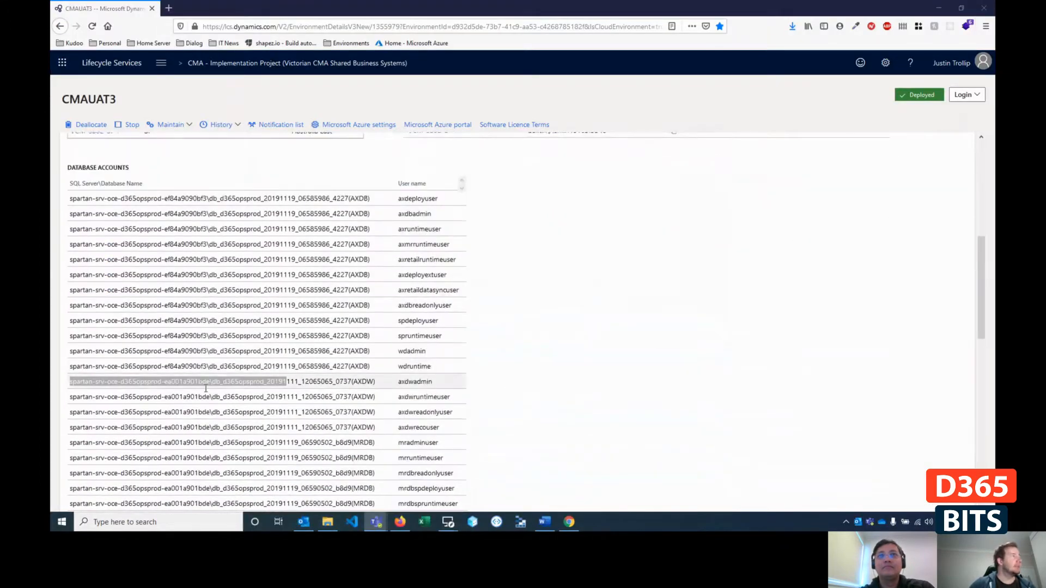
pyautogui.scroll(-2, 163, 349)
pyautogui.click(77, 290)
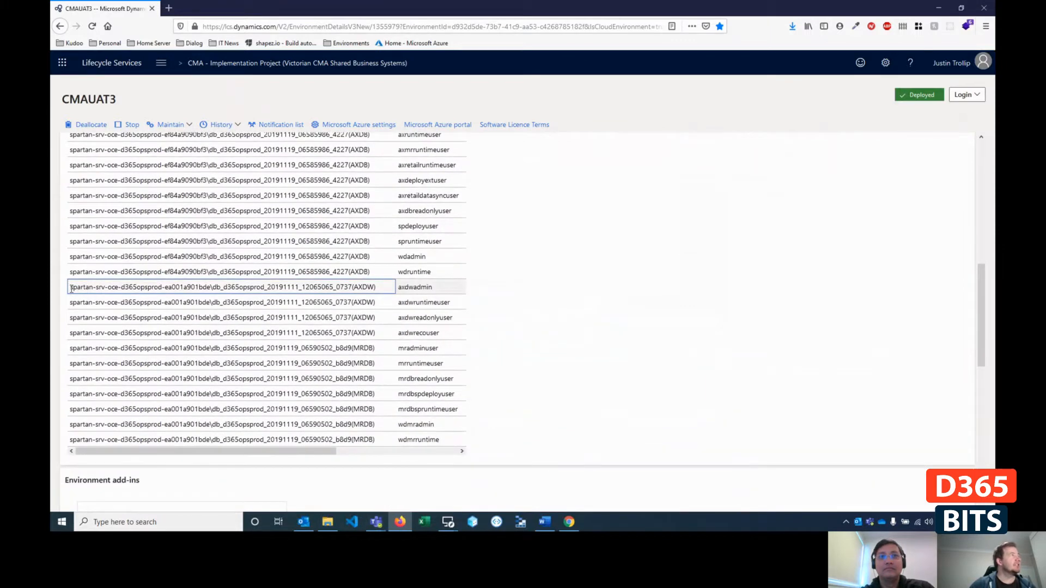
pyautogui.moveTo(71, 290); pyautogui.dragTo(217, 288)
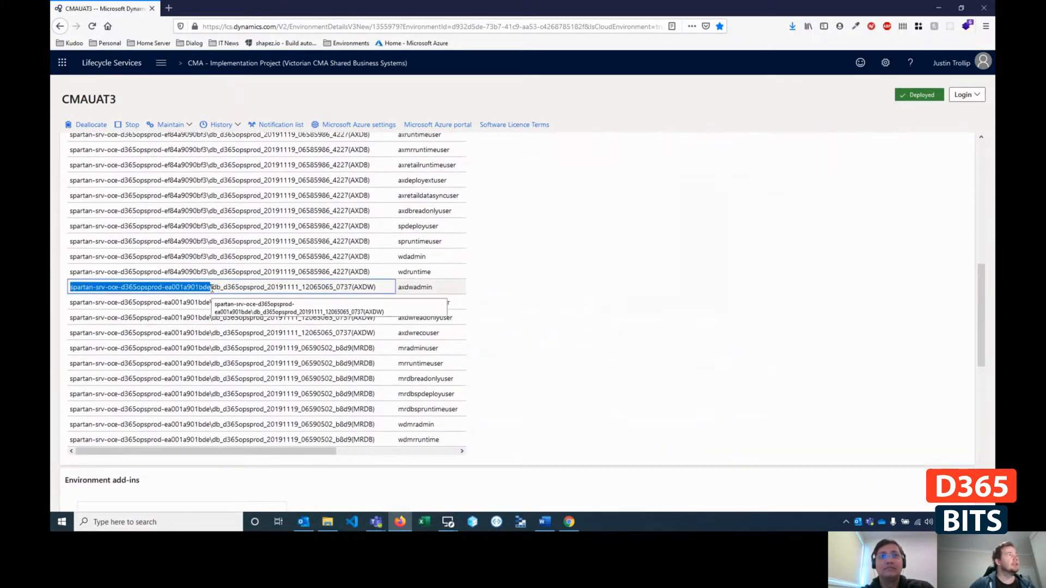
pyautogui.click(71, 284)
pyautogui.moveTo(70, 284); pyautogui.dragTo(348, 284)
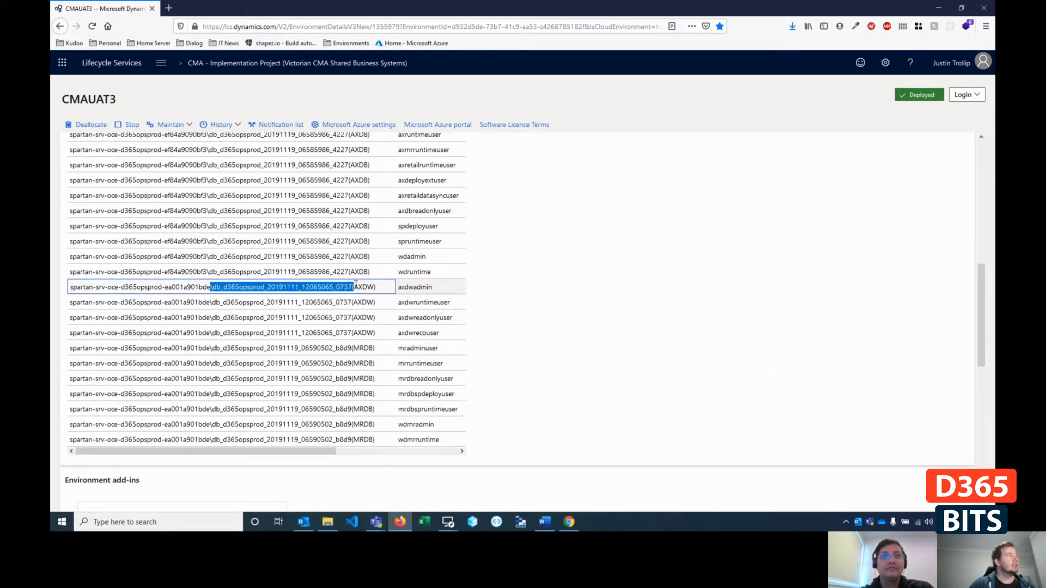
pyautogui.click(443, 289)
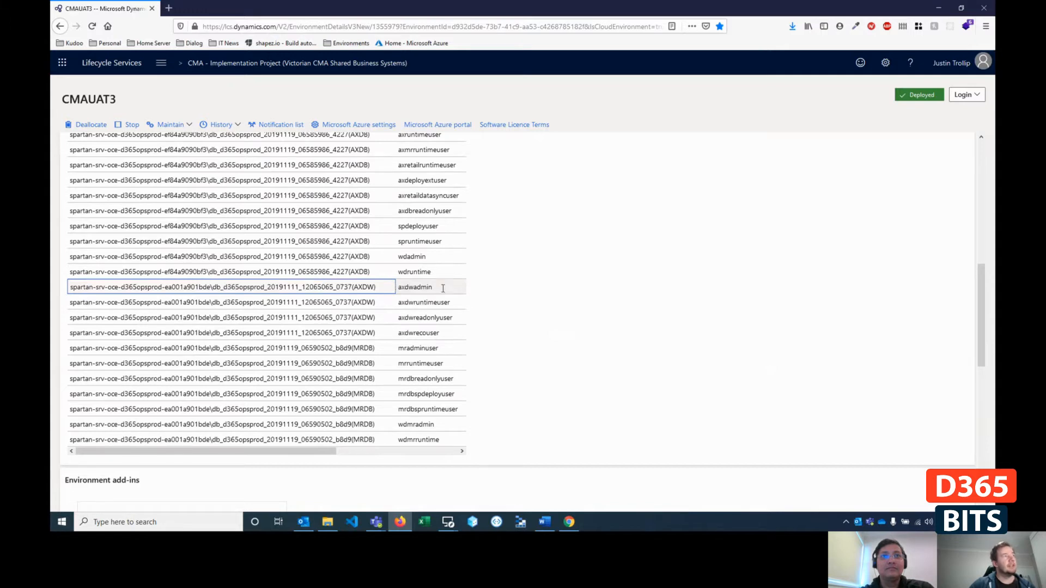
pyautogui.doubleClick(412, 290)
pyautogui.click(585, 417)
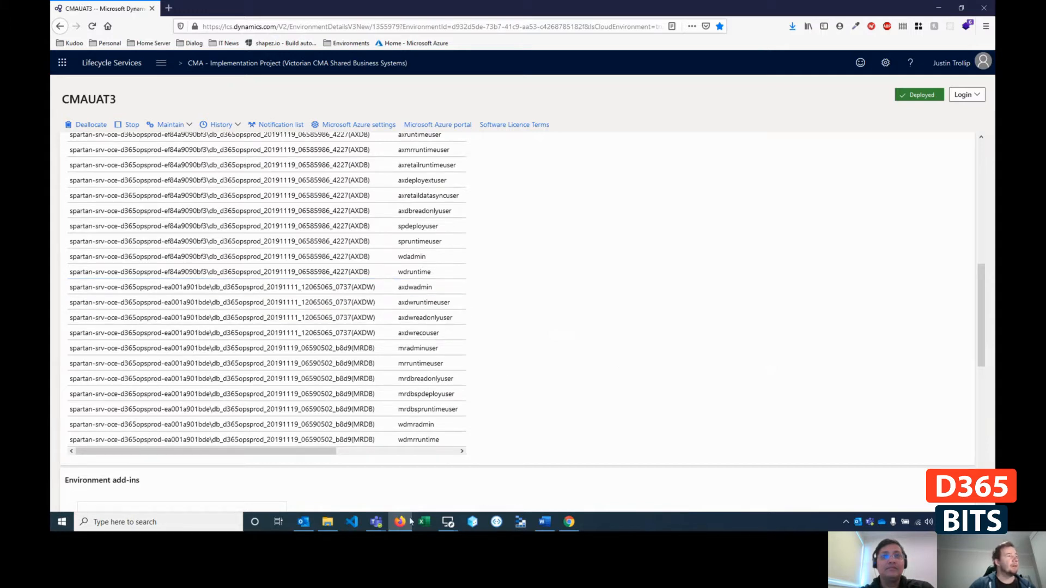
# - Switch back to Power BI Desktop in the remote session and connect to the most recent db_d365opsprod_20191111_12065065_0737 database source
pyautogui.moveTo(458, 523)
pyautogui.click(501, 473)
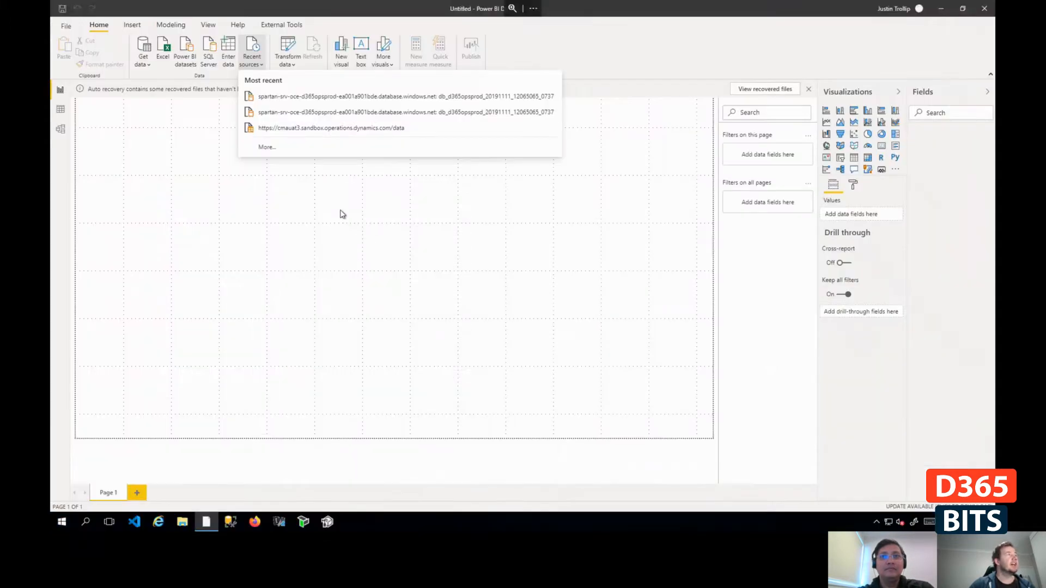
pyautogui.click(304, 97)
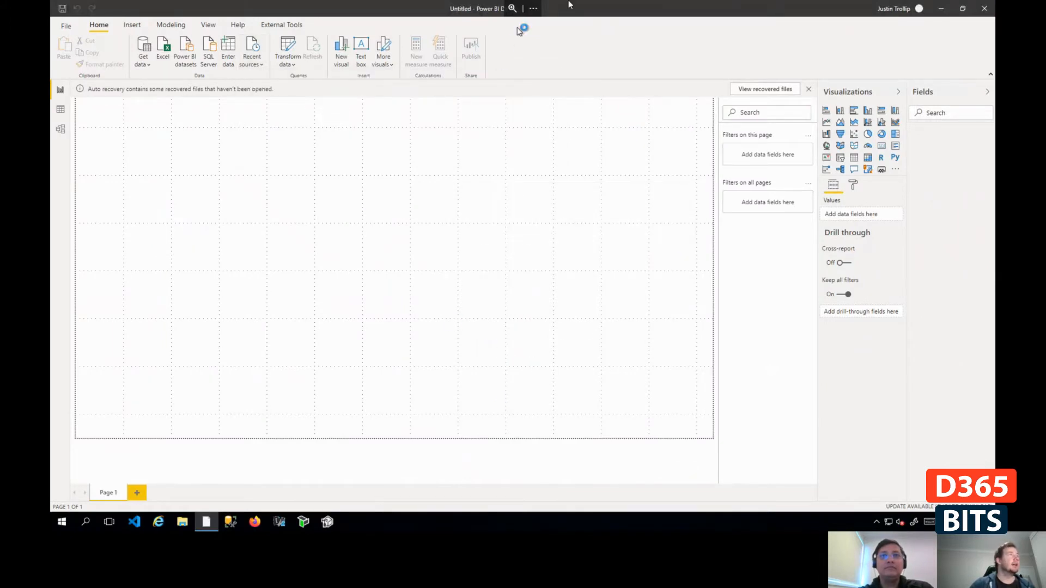
# - Leave the remote session and log on to the CMAUAT3 environment from its Lifecycle Services page
pyautogui.click(941, 8)
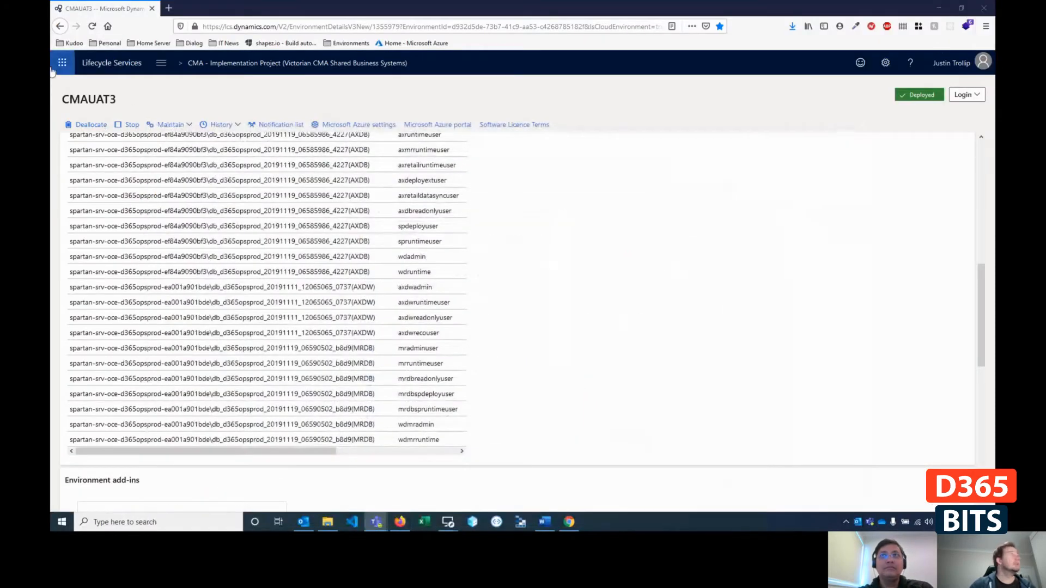
pyautogui.click(969, 102)
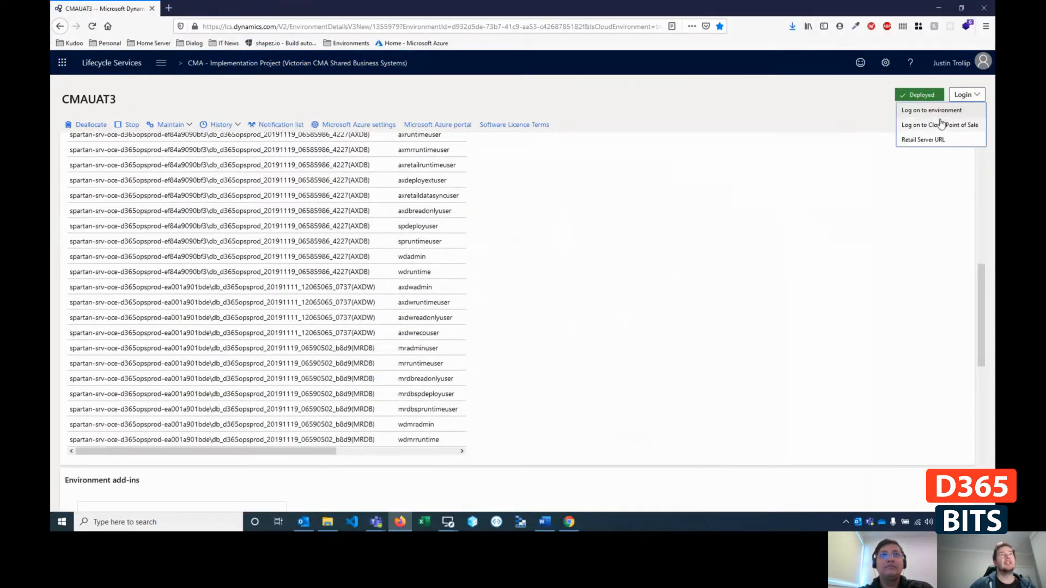
pyautogui.click(959, 109)
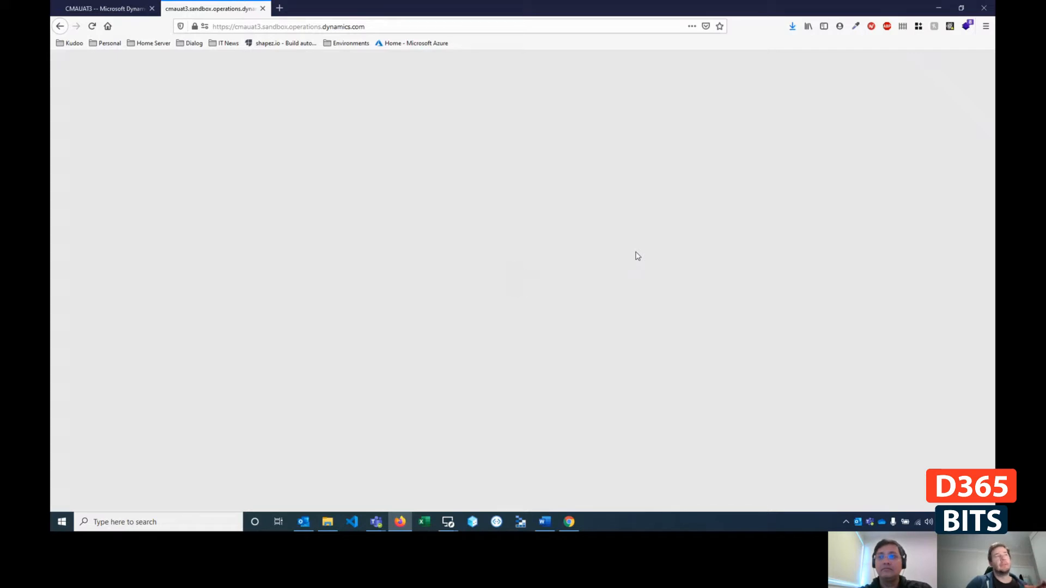
pyautogui.click(354, 25)
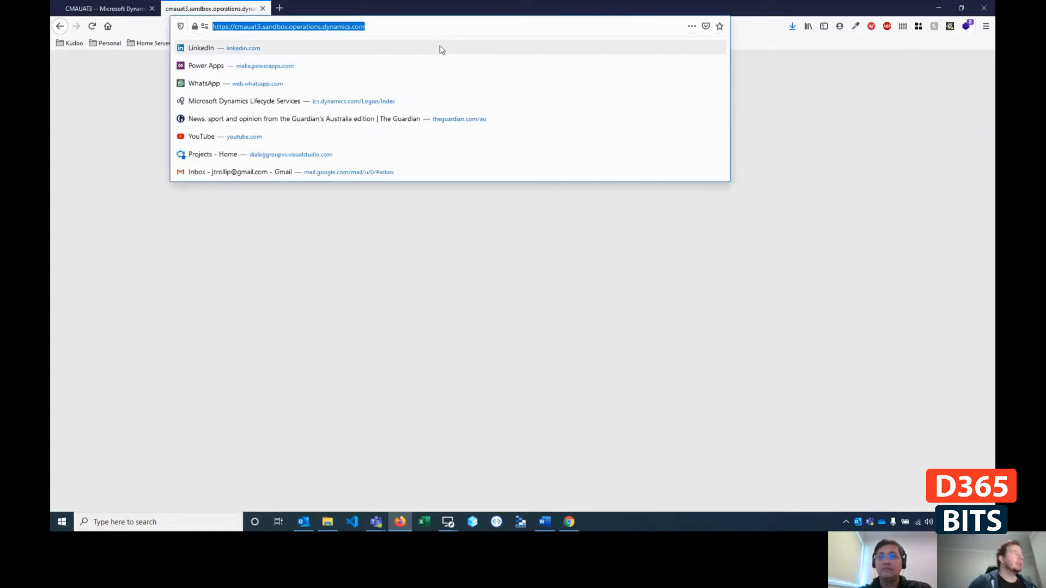
pyautogui.press('super')
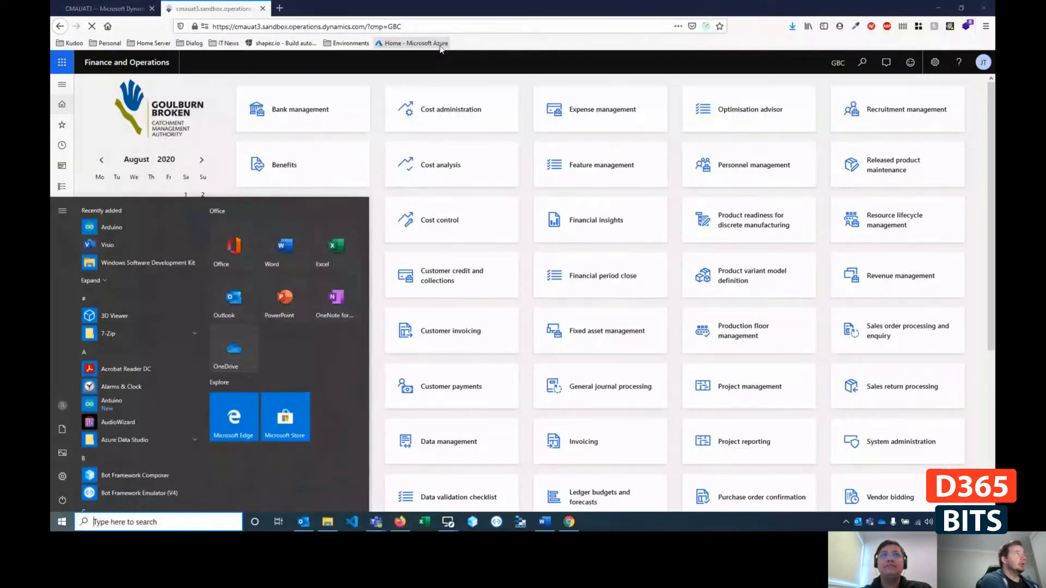
pyautogui.write('e')
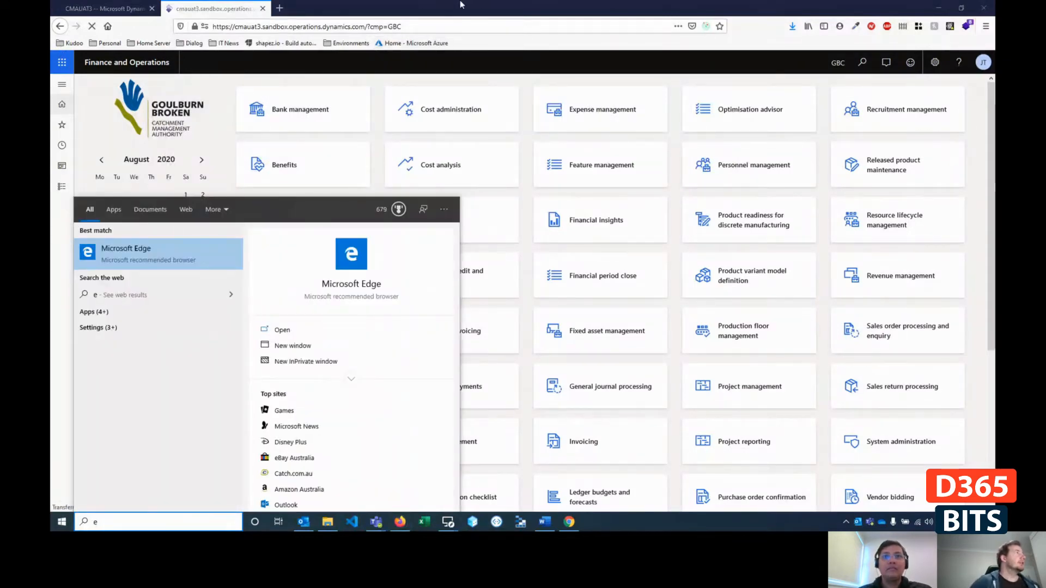
pyautogui.click(460, 4)
pyautogui.click(862, 62)
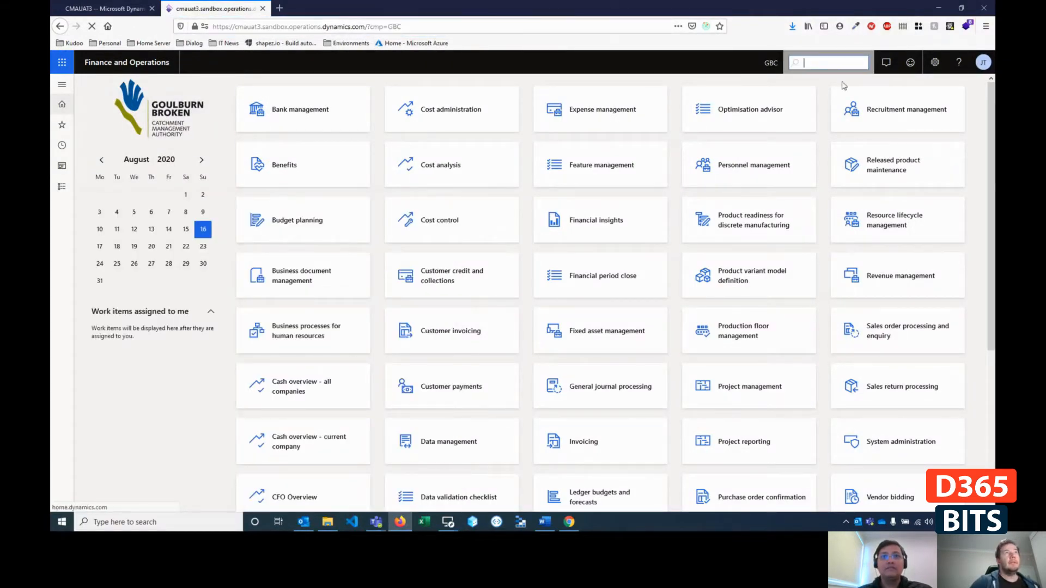
pyautogui.write('en')
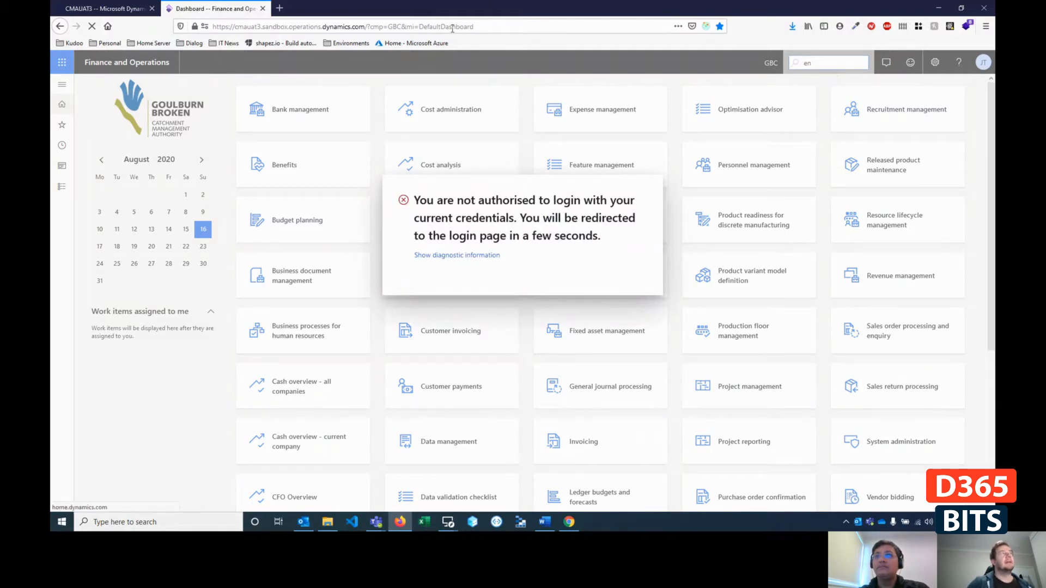
# - Copy the CMAUAT3 Finance and Operations web address and open it in Microsoft Edge
pyautogui.click(492, 25)
pyautogui.hotkey('ctrl', 'c')
pyautogui.press('super')
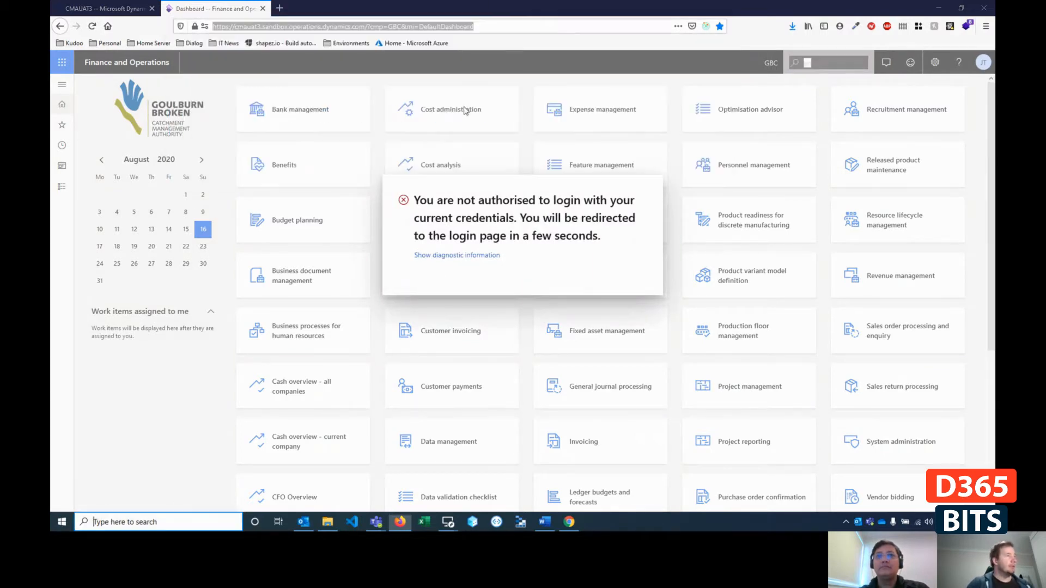
pyautogui.write('edge')
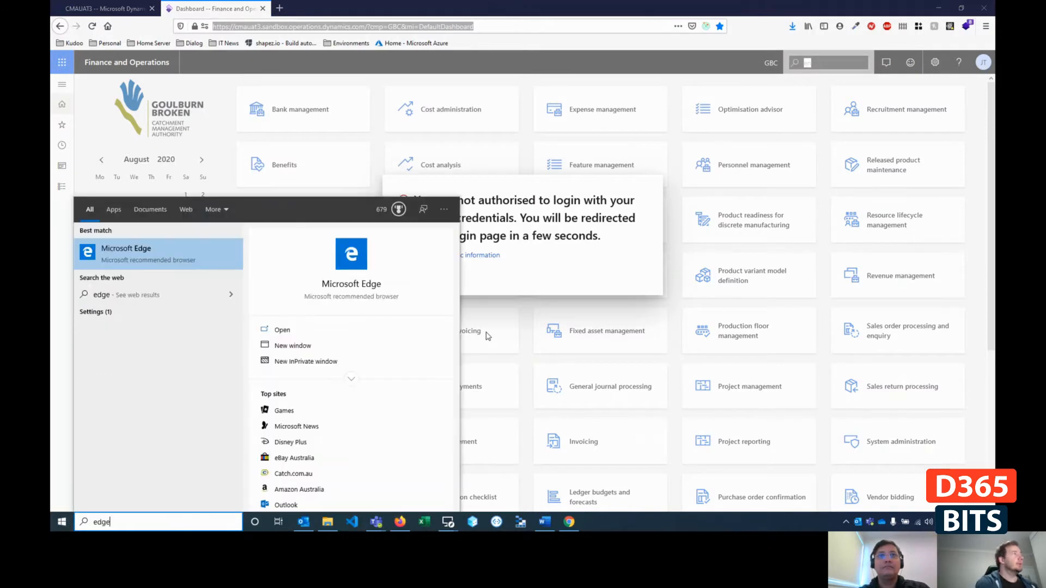
pyautogui.press('Return')
pyautogui.click(287, 24)
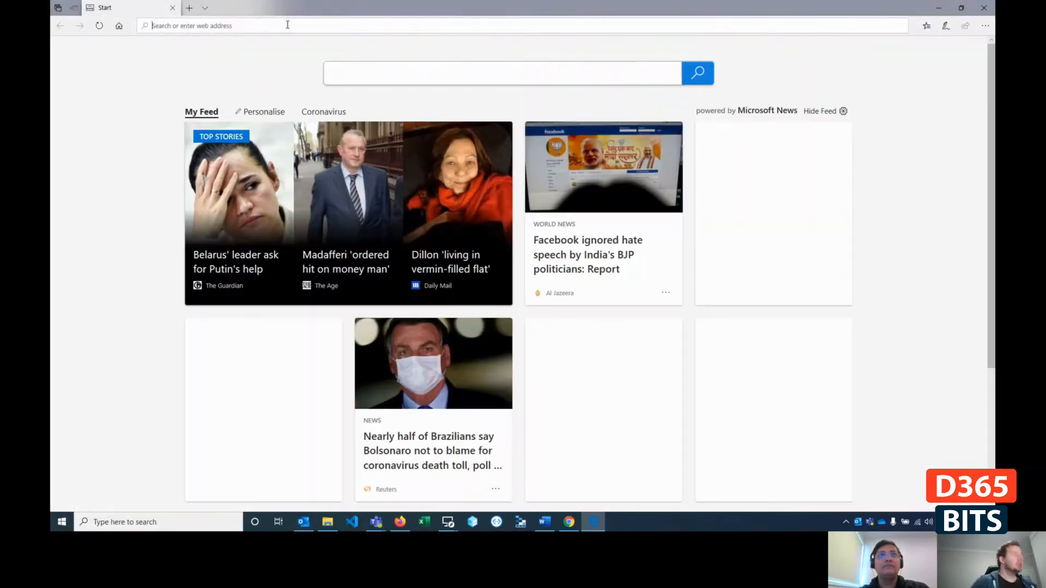
pyautogui.hotkey('ctrl', 'v')
pyautogui.press('Return')
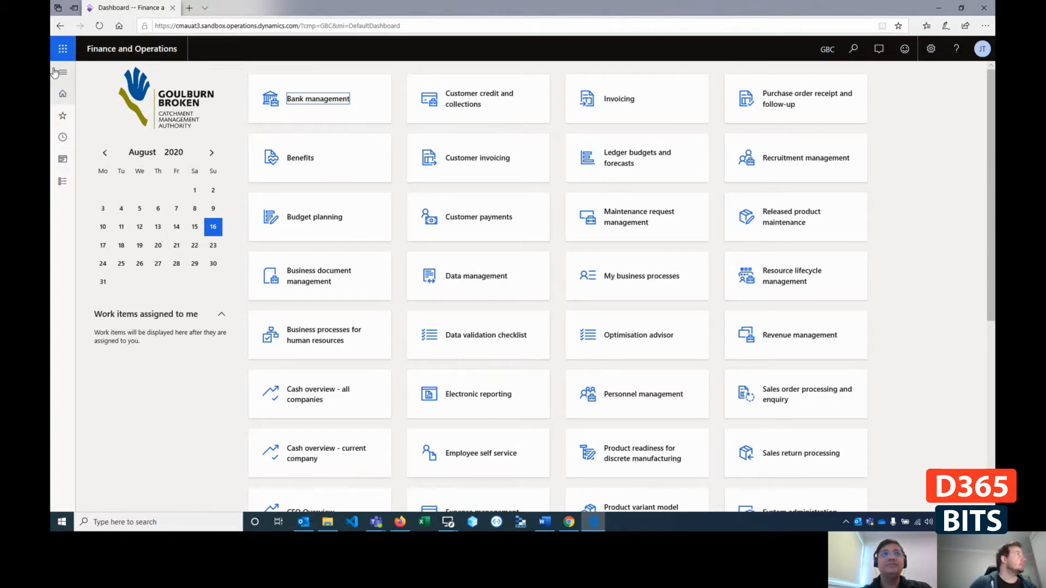
# - Open the Entity Store setup page of the System administration module in Finance and Operations
pyautogui.click(853, 49)
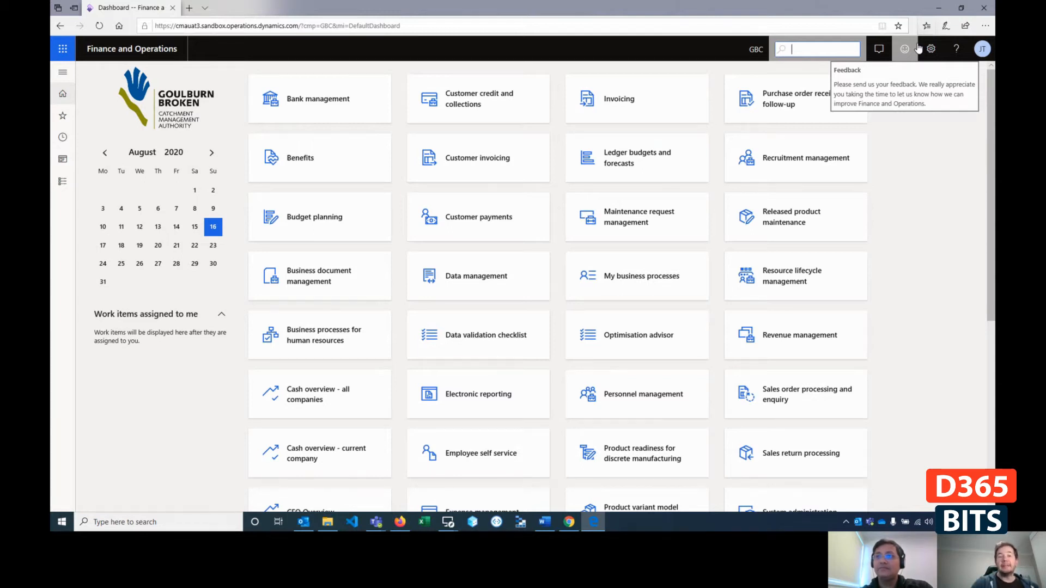
pyautogui.write('entity store')
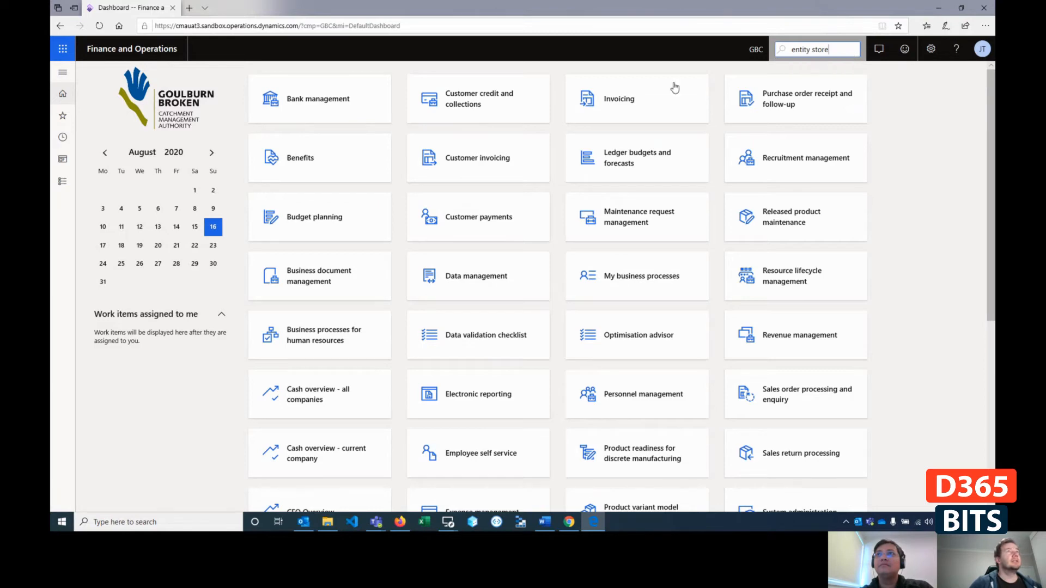
pyautogui.click(60, 93)
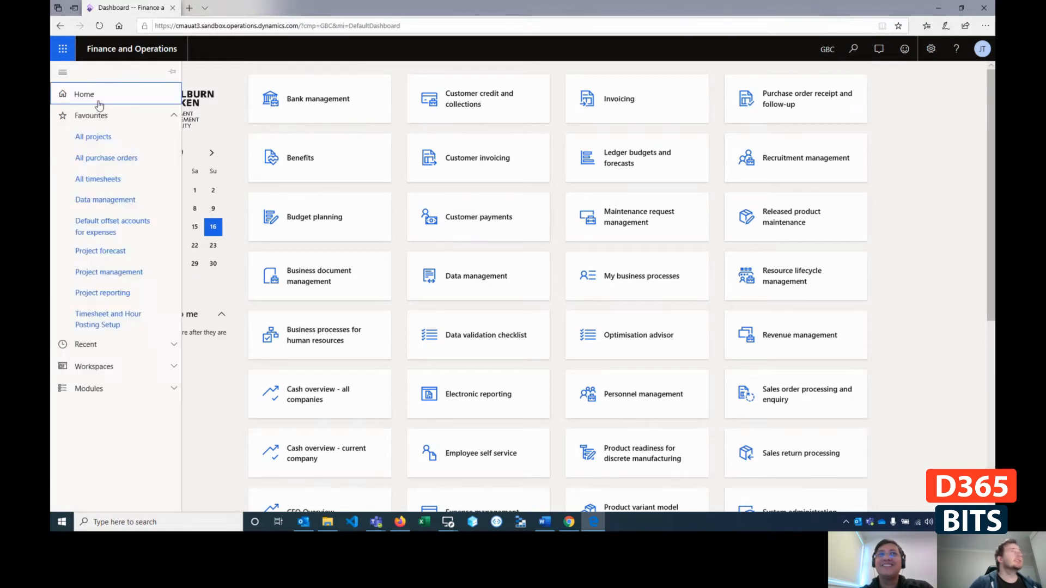
pyautogui.click(90, 390)
pyautogui.scroll(-5, 197, 398)
pyautogui.scroll(-6, 94, 478)
pyautogui.click(92, 439)
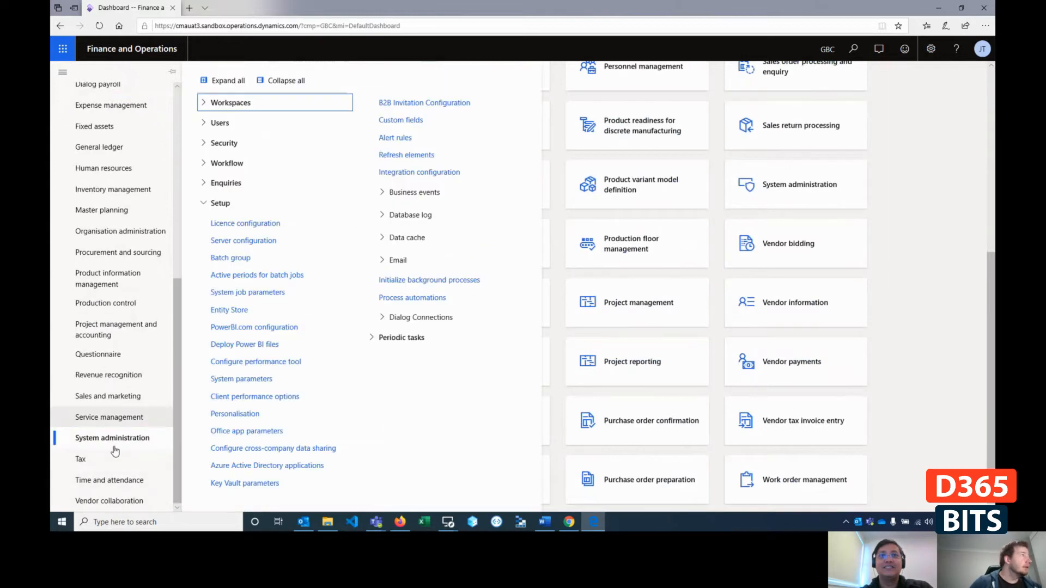
pyautogui.click(248, 311)
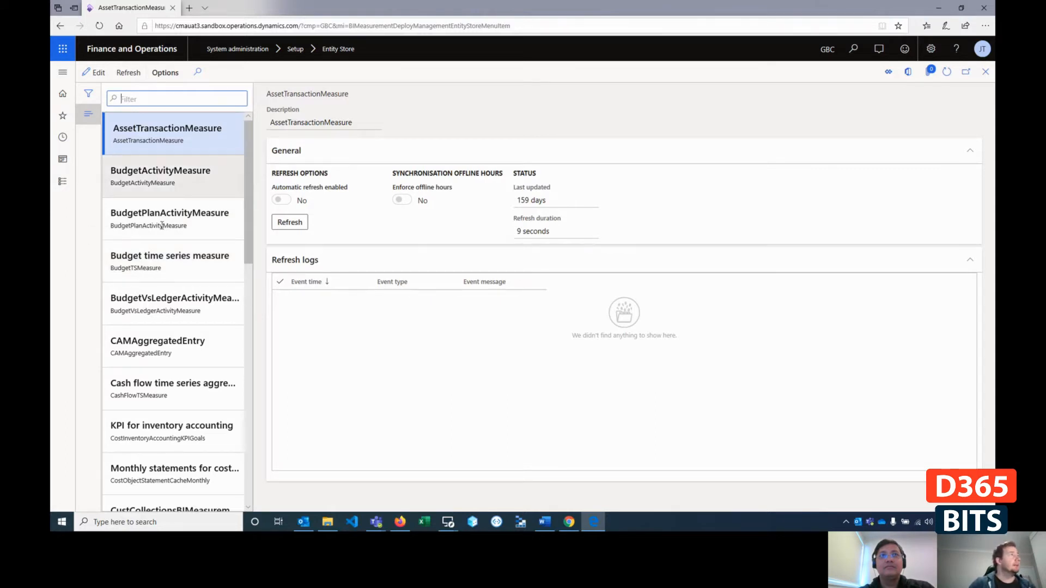
# - Compare the refresh options, status and refresh logs of the AssetTransactionMeasure and BudgetActivityMeasure aggregate measurements
pyautogui.click(157, 178)
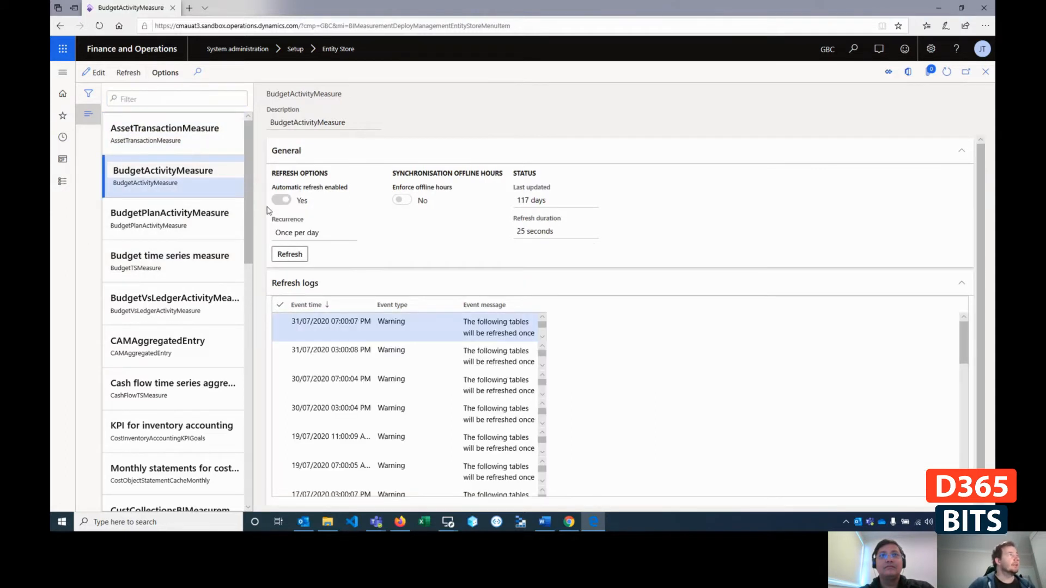
pyautogui.click(174, 140)
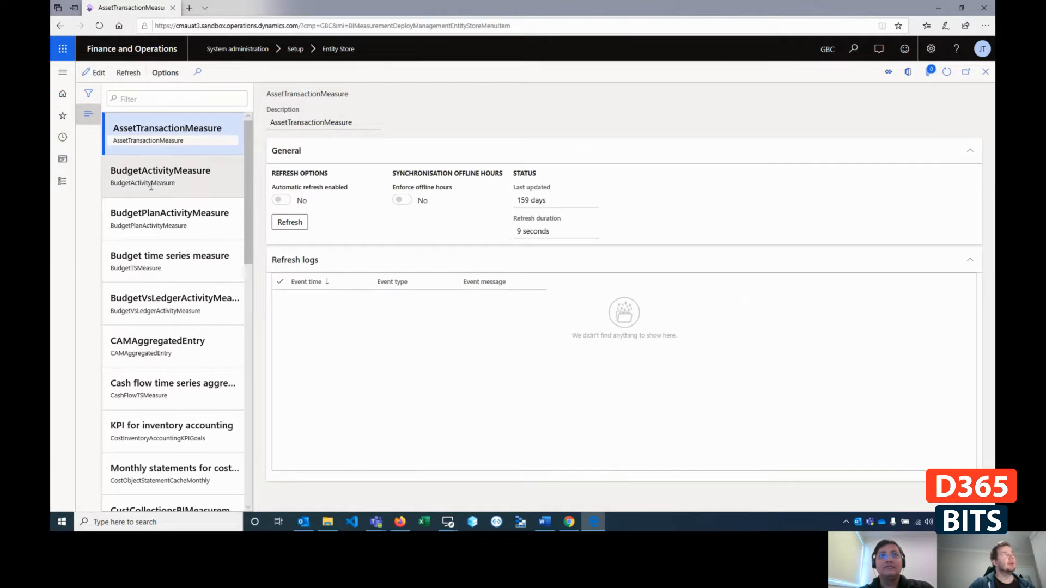
pyautogui.moveTo(152, 182); pyautogui.dragTo(156, 183)
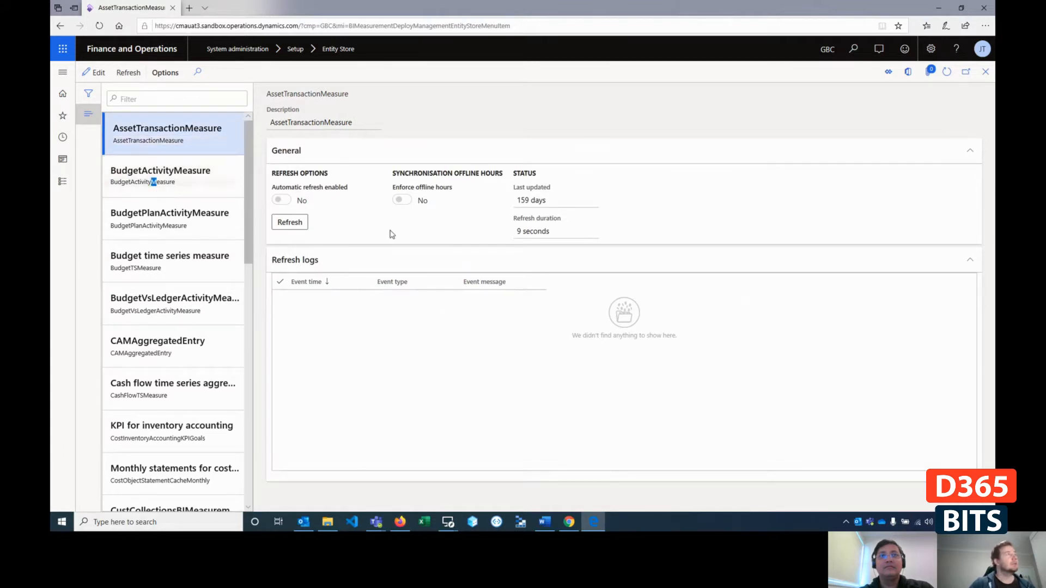
pyautogui.click(200, 179)
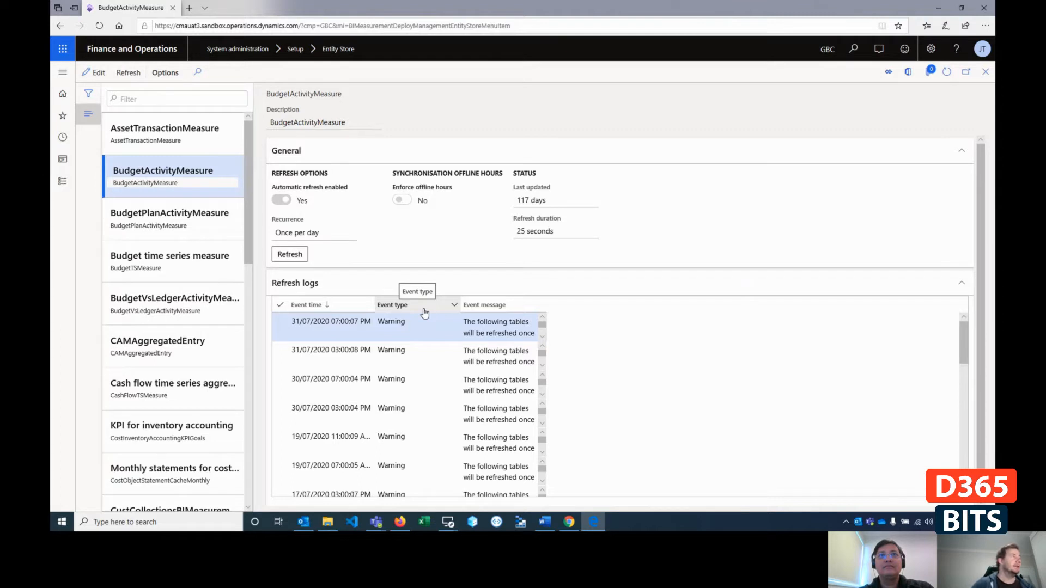
pyautogui.scroll(-7, 174, 294)
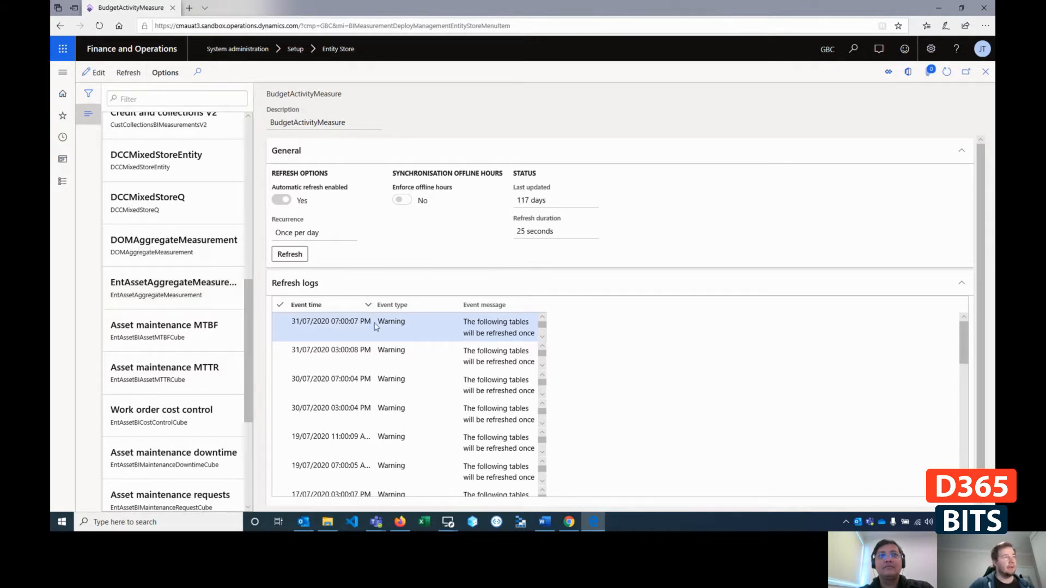
# - Switch back to Power BI Desktop in the CMAUAT03-BI remote session and look through the database tables in the Navigator
pyautogui.moveTo(450, 523)
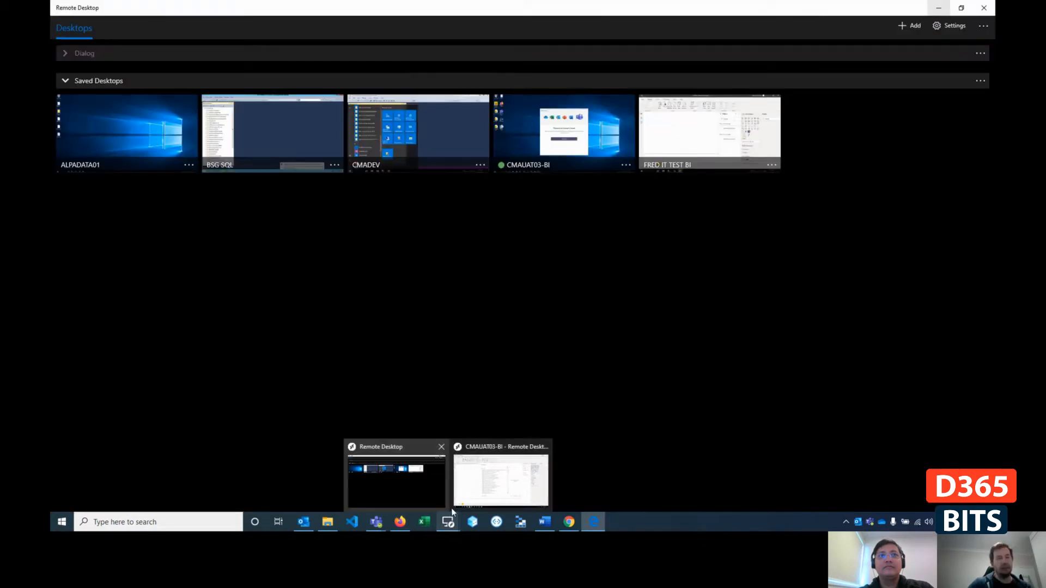
pyautogui.click(497, 482)
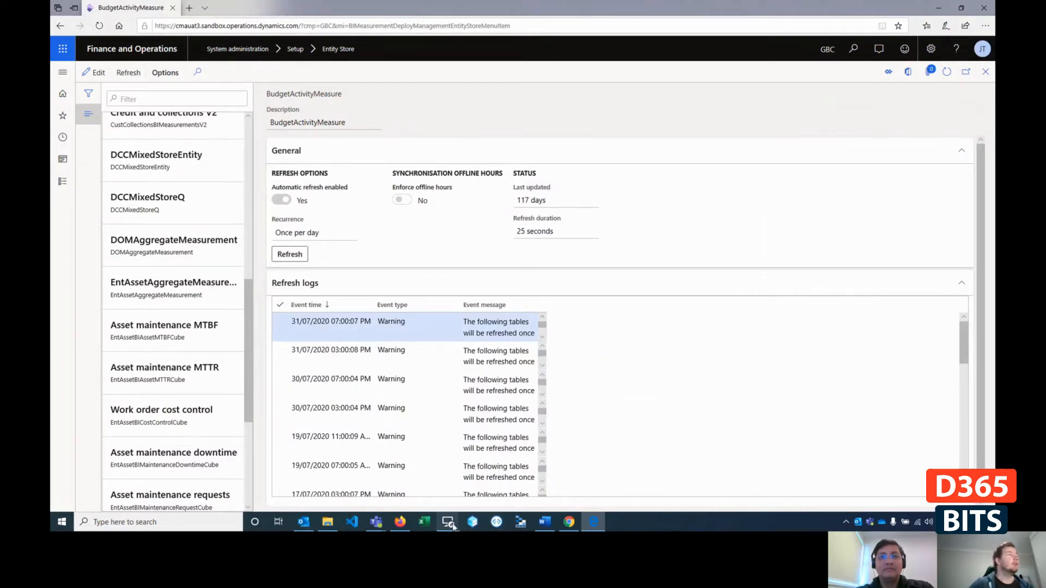
pyautogui.moveTo(449, 523)
pyautogui.click(500, 477)
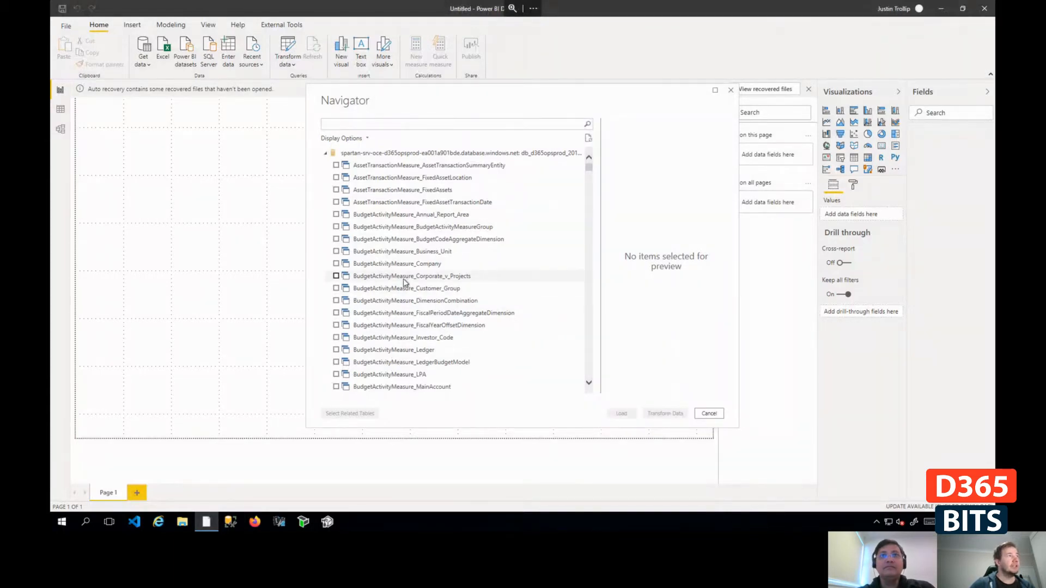
pyautogui.scroll(-6, 407, 333)
pyautogui.scroll(6, 408, 335)
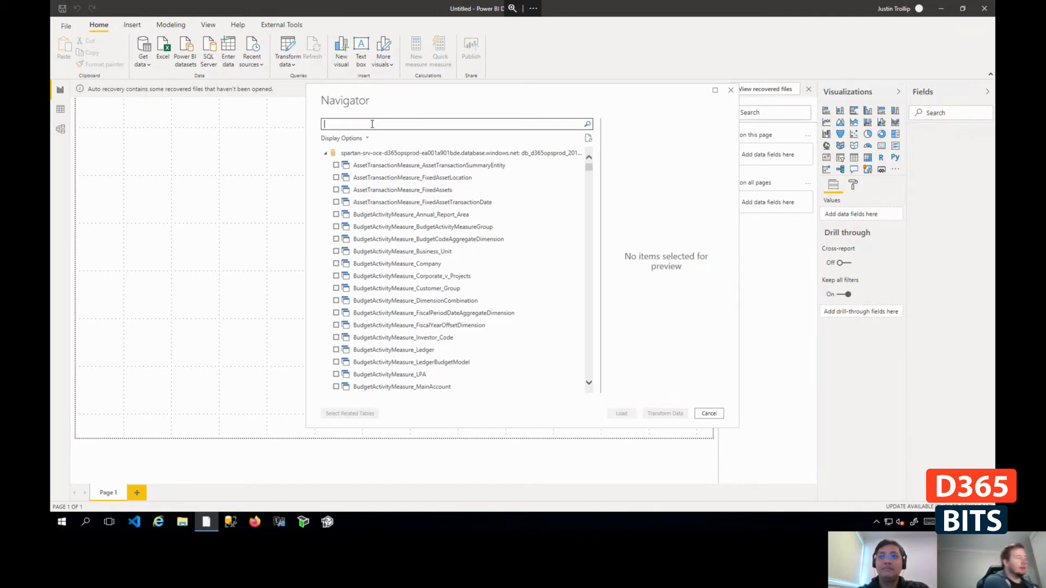
# - Search the Navigator tables for "responsi" and clear the search term
pyautogui.write('responsi')
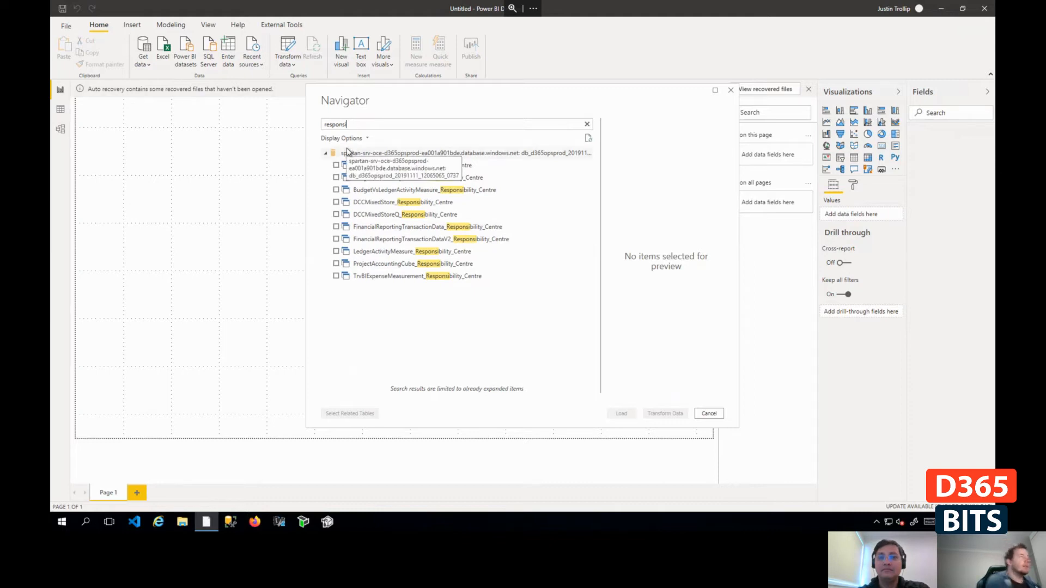
pyautogui.press('BackSpace')
pyautogui.press('BackSpace')
pyautogui.press('BackSpace')
pyautogui.press('BackSpace')
pyautogui.press('BackSpace')
pyautogui.press('BackSpace')
pyautogui.press('BackSpace')
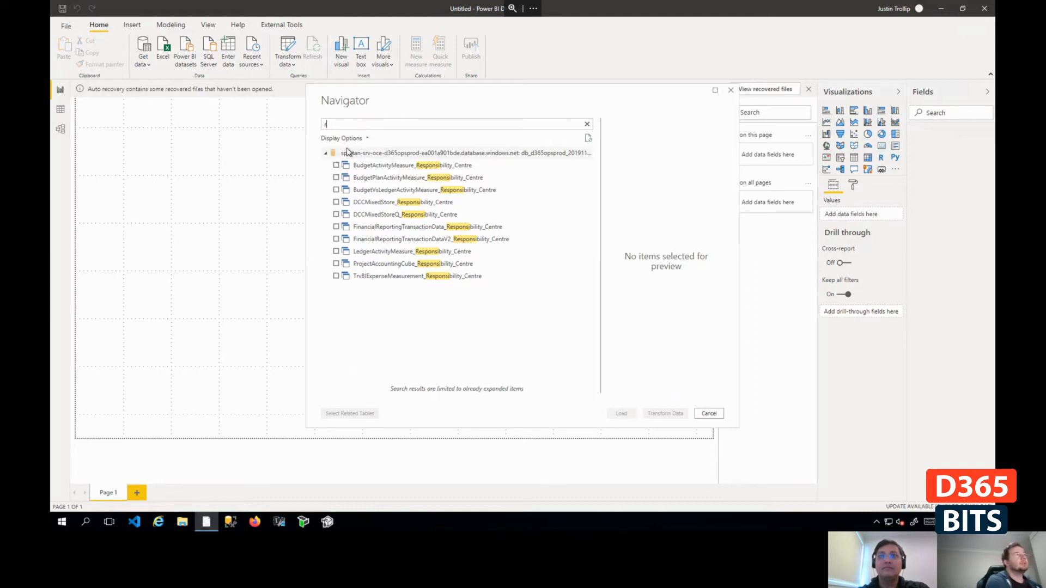
pyautogui.press('BackSpace')
# - Filter the Navigator tables by "project" and select ProjectAccountingCube_Customer and ProjectAccountingCube_Project
pyautogui.write('project')
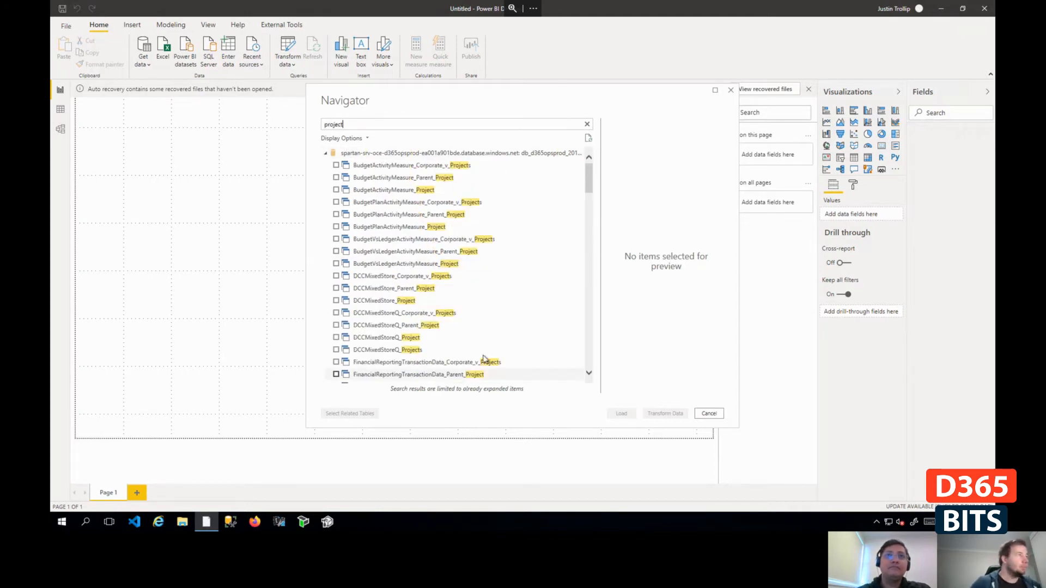
pyautogui.scroll(-5, 457, 296)
pyautogui.scroll(-6, 458, 297)
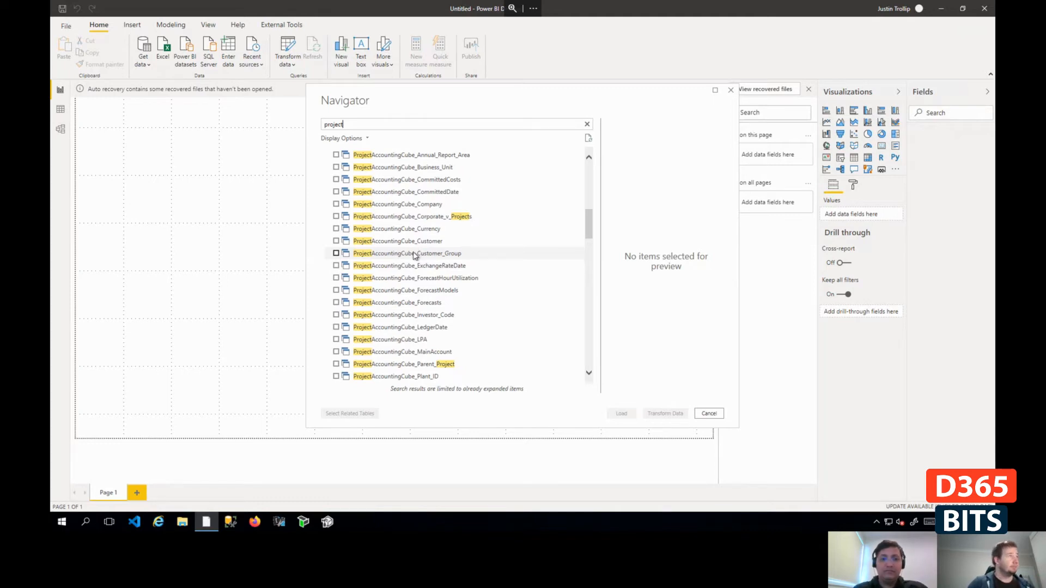
pyautogui.click(336, 241)
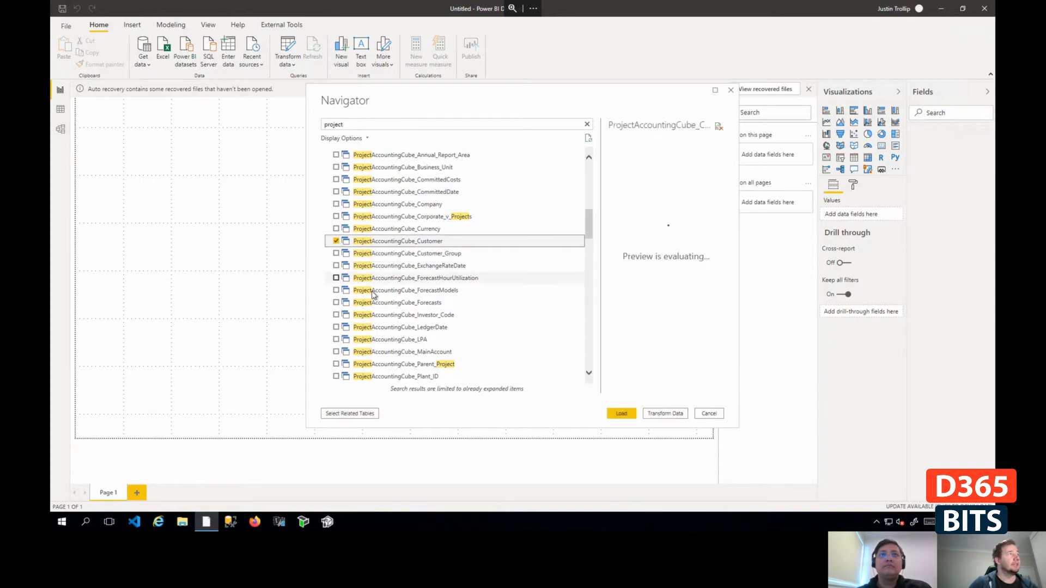
pyautogui.scroll(-2, 444, 336)
pyautogui.scroll(-2, 444, 336)
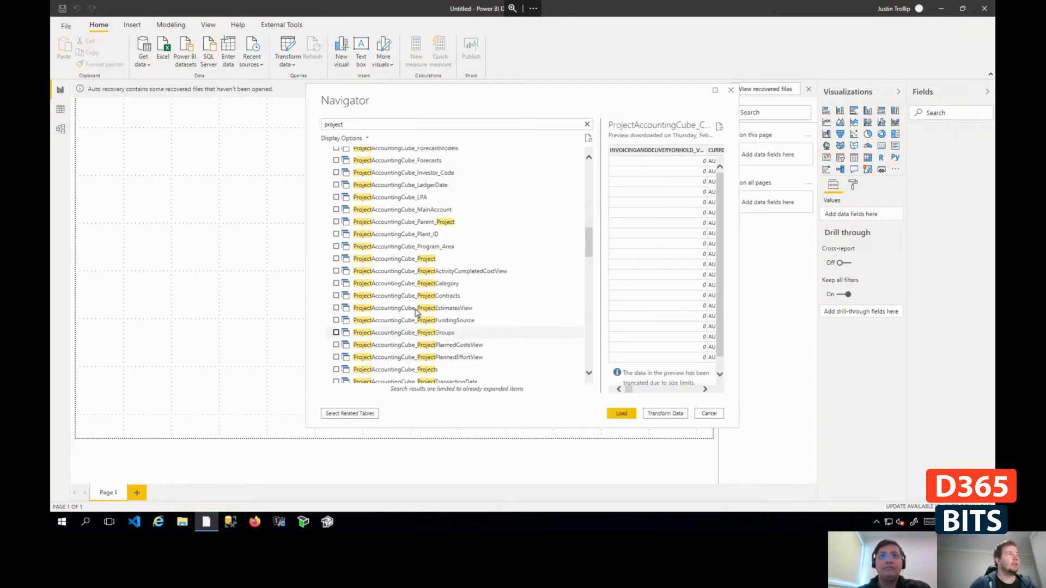
pyautogui.click(336, 259)
pyautogui.scroll(2, 444, 320)
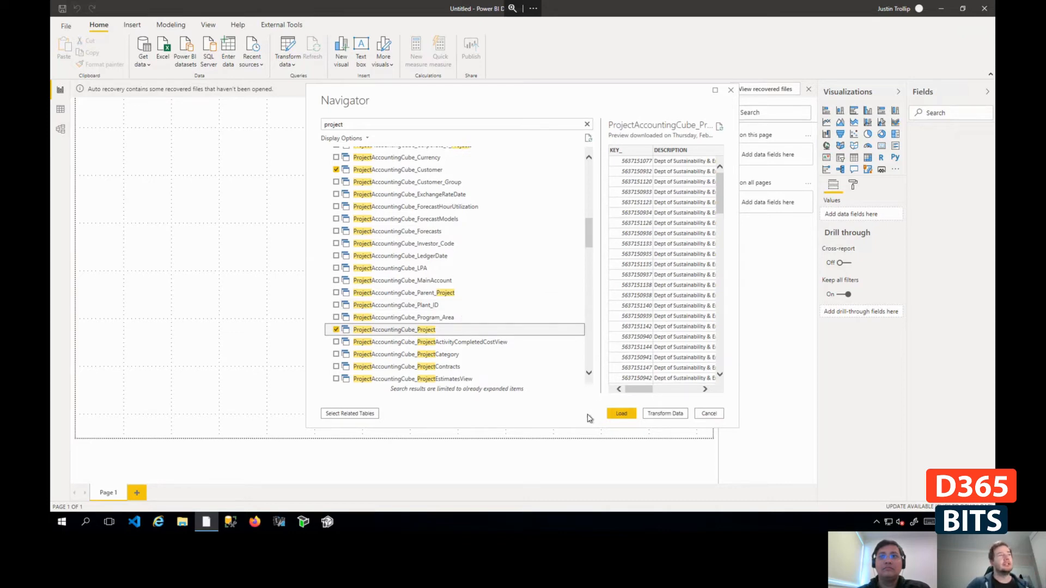
# - Load the selected tables using the DirectQuery connection setting
pyautogui.click(622, 414)
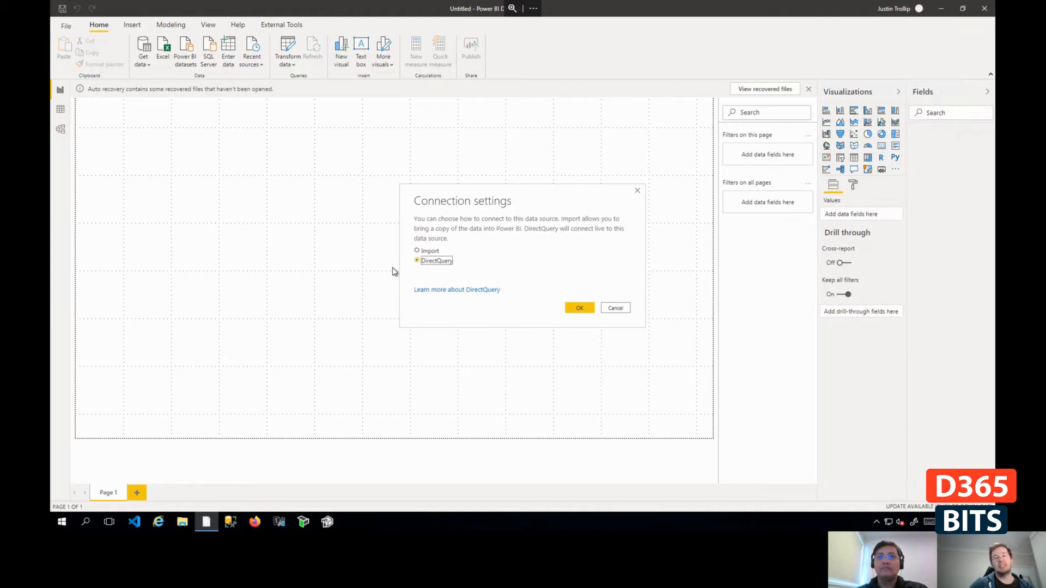
pyautogui.click(580, 309)
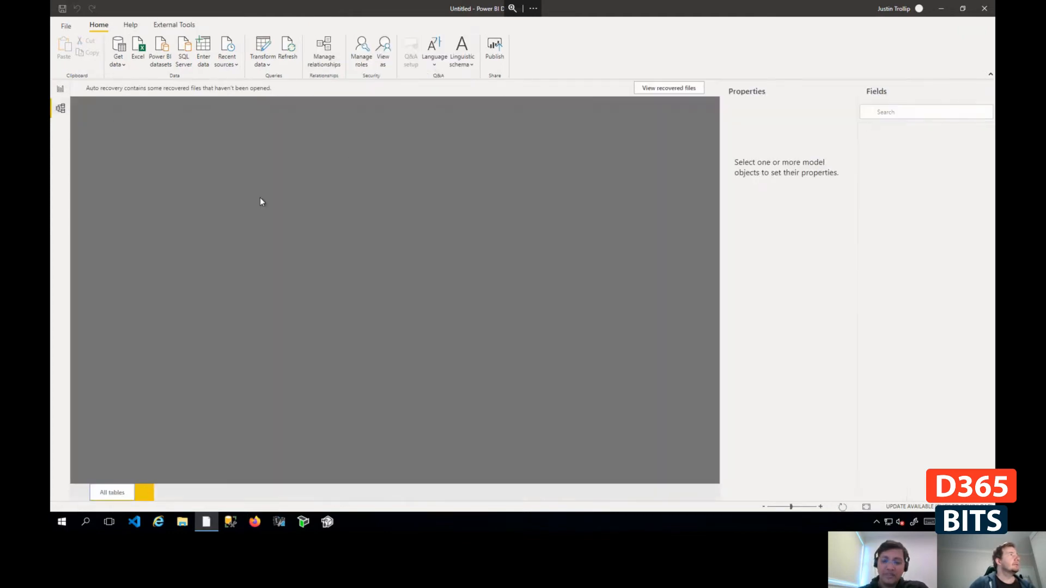
# - Reposition the ProjectAccountingCube_Project table in the model view and widen the Fields pane in the report view
pyautogui.click(60, 109)
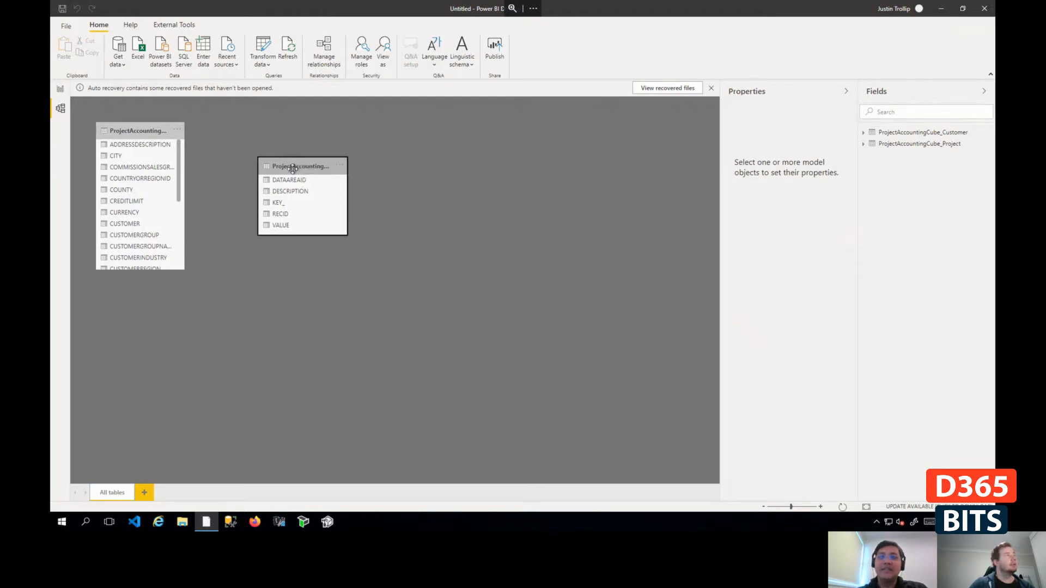
pyautogui.moveTo(303, 169); pyautogui.dragTo(323, 151)
pyautogui.click(60, 88)
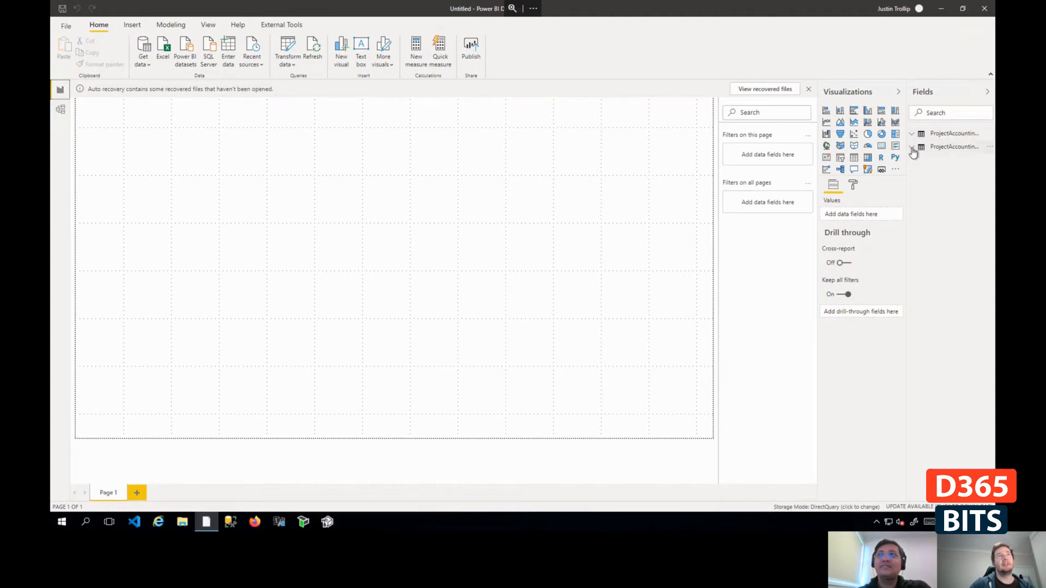
pyautogui.moveTo(907, 151); pyautogui.dragTo(852, 162)
# - Revisit the model view and expand the fields of ProjectAccountingCube_Project and ProjectAccountingCube_Customer in the report view
pyautogui.click(60, 109)
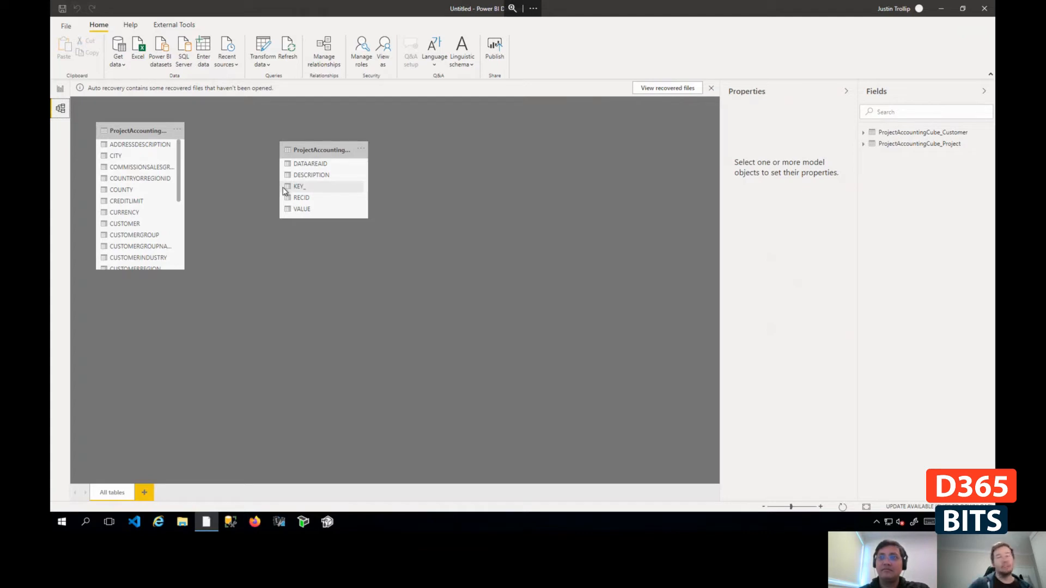
pyautogui.click(60, 90)
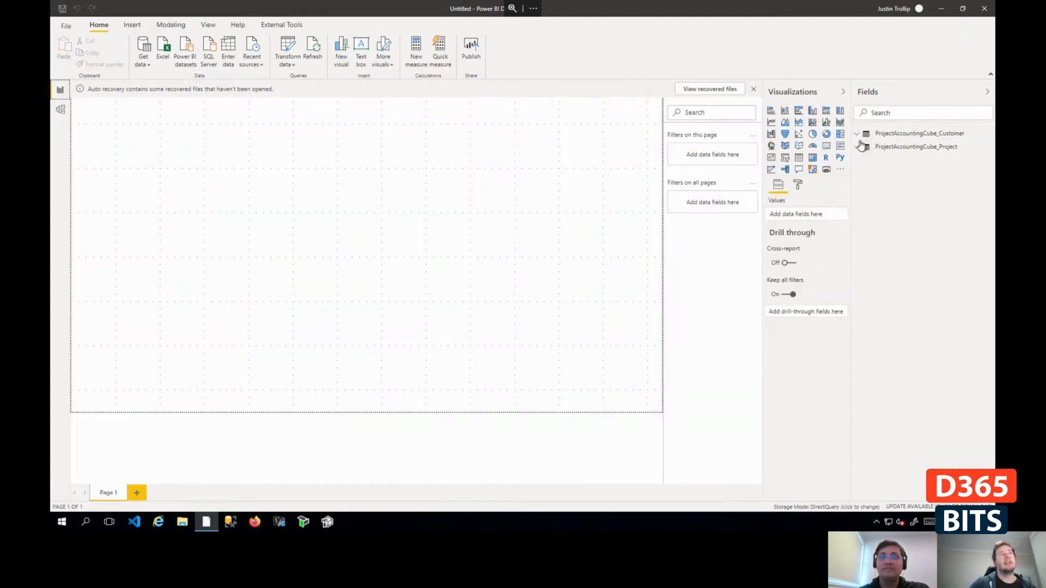
pyautogui.click(909, 146)
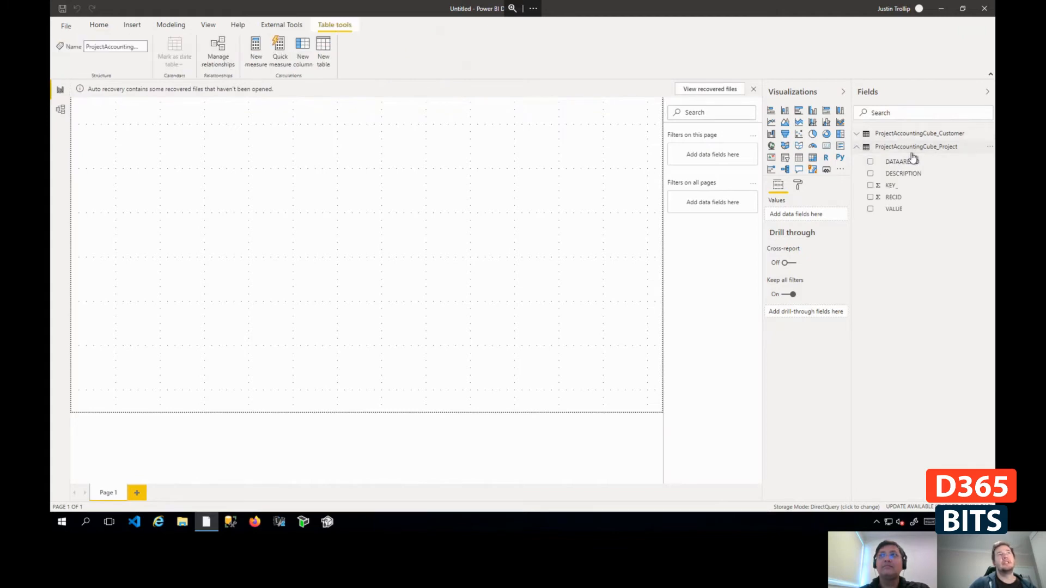
pyautogui.click(915, 134)
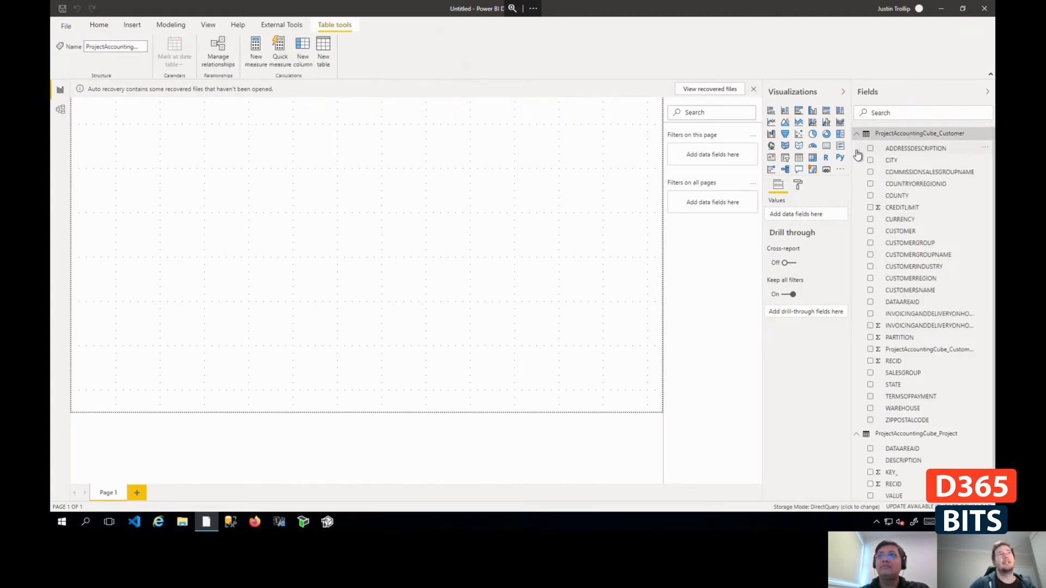
pyautogui.rightClick(883, 136)
pyautogui.click(886, 147)
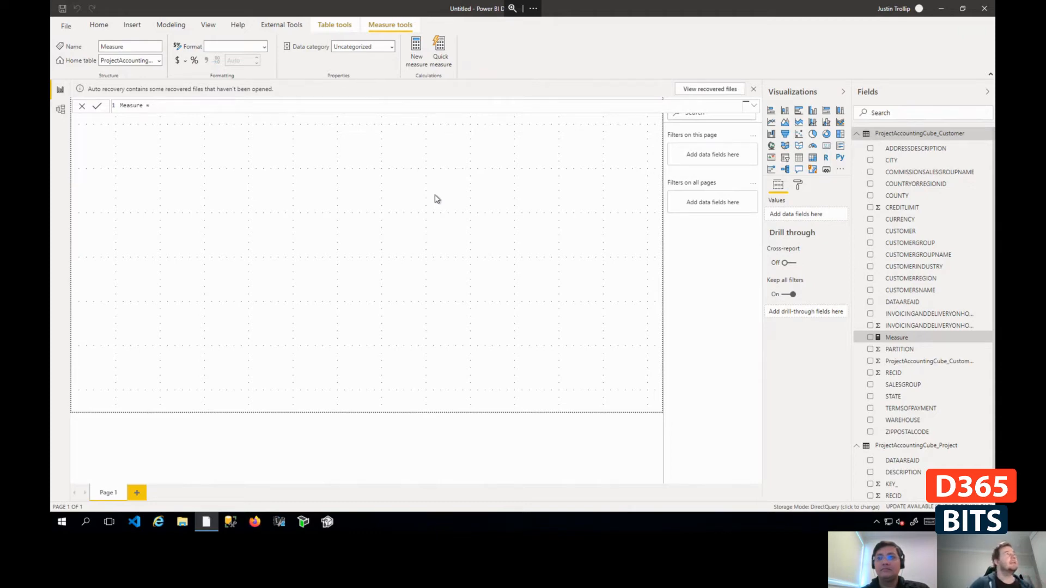
pyautogui.click(171, 24)
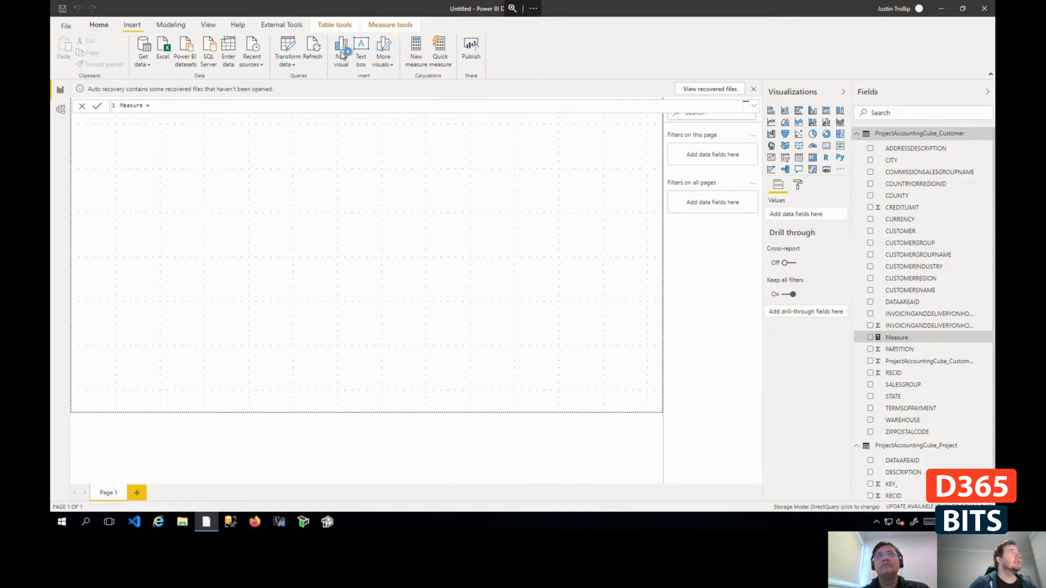
# - Check the available external tools, switch to Tabular Editor and load the Project.bim model from the Models folder
pyautogui.click(278, 25)
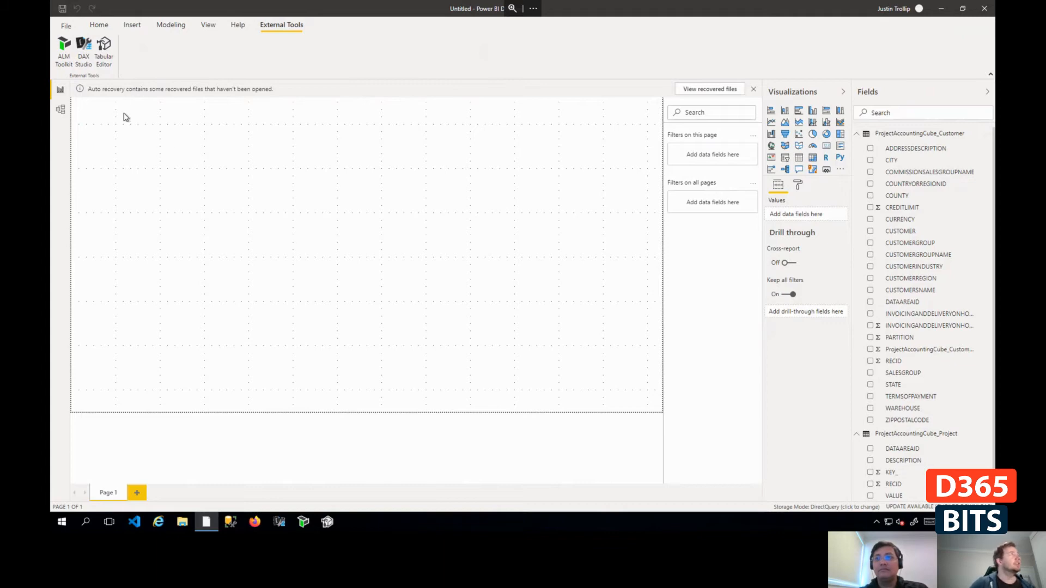
pyautogui.click(327, 523)
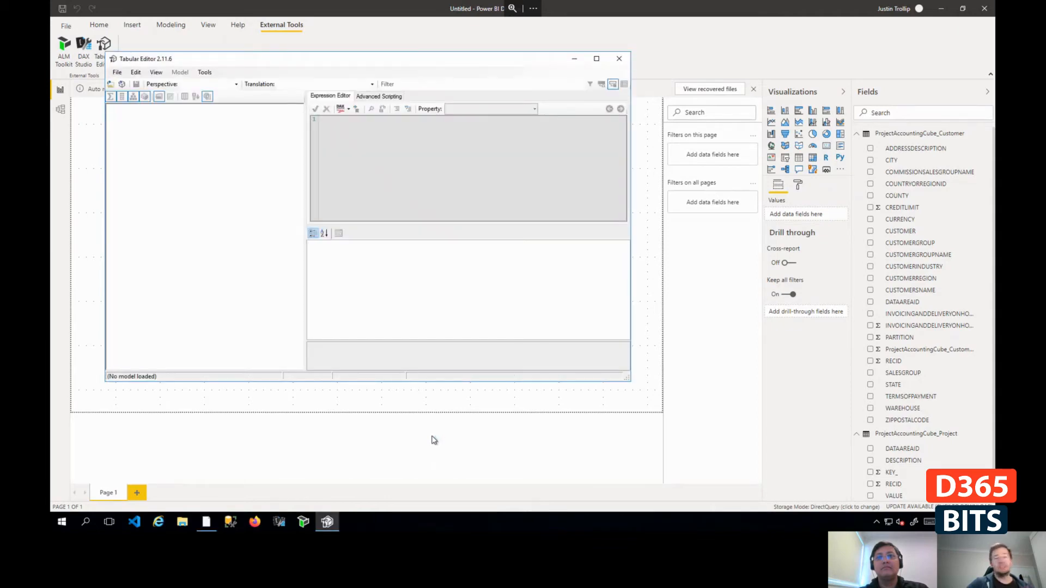
pyautogui.click(597, 59)
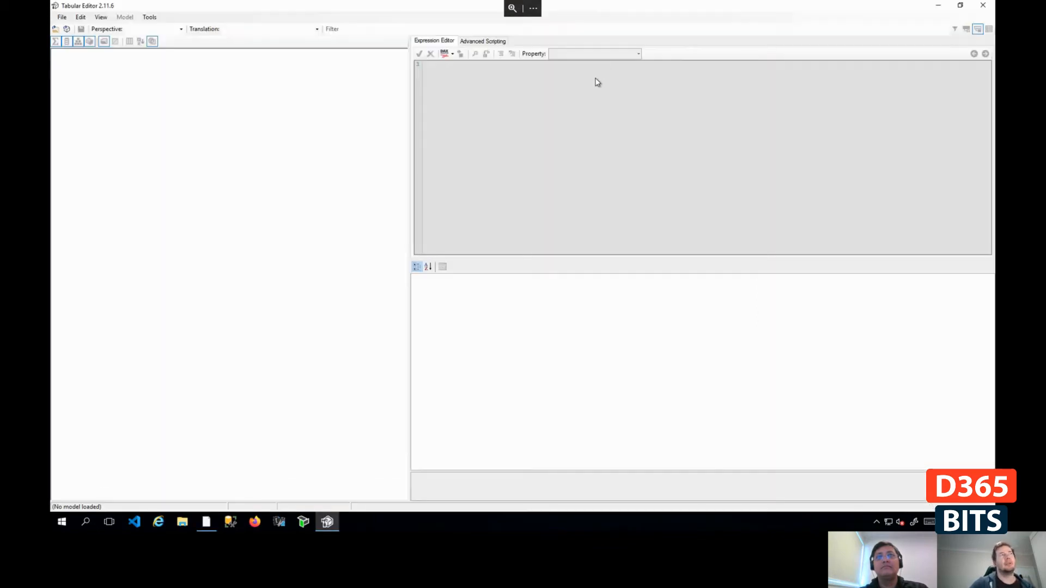
pyautogui.click(62, 17)
pyautogui.moveTo(76, 41)
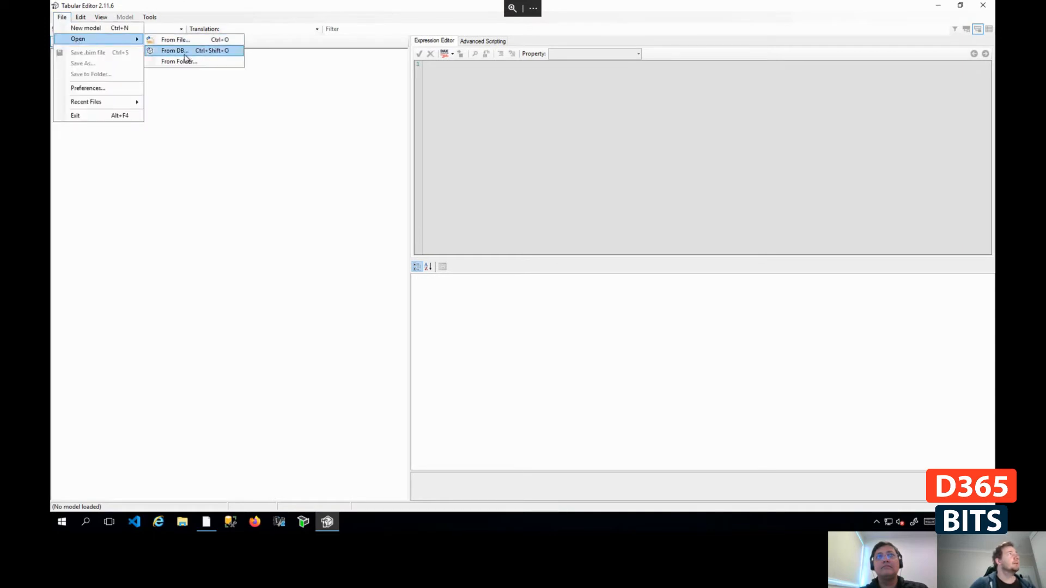
pyautogui.click(176, 40)
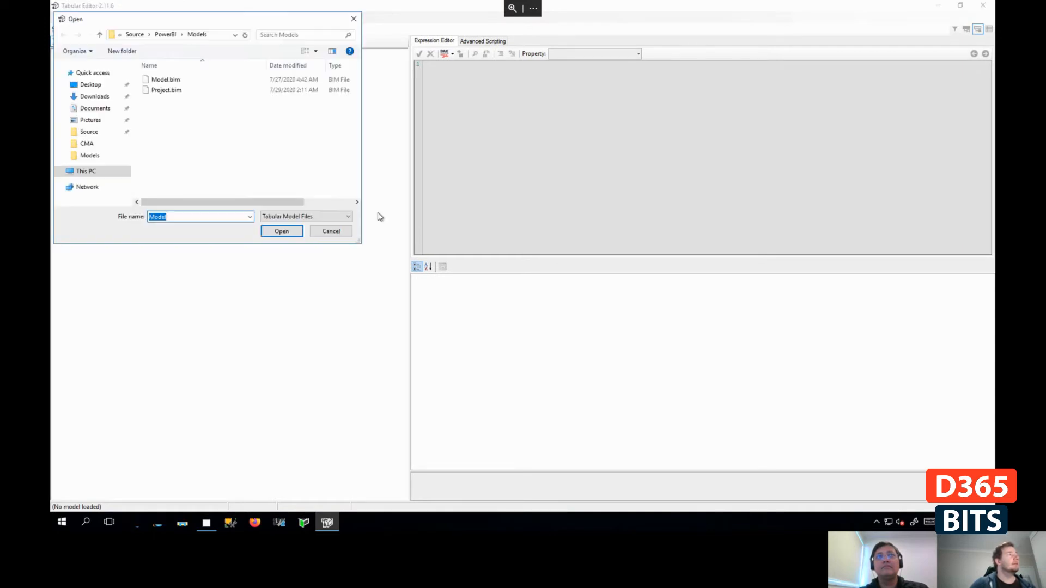
pyautogui.doubleClick(173, 90)
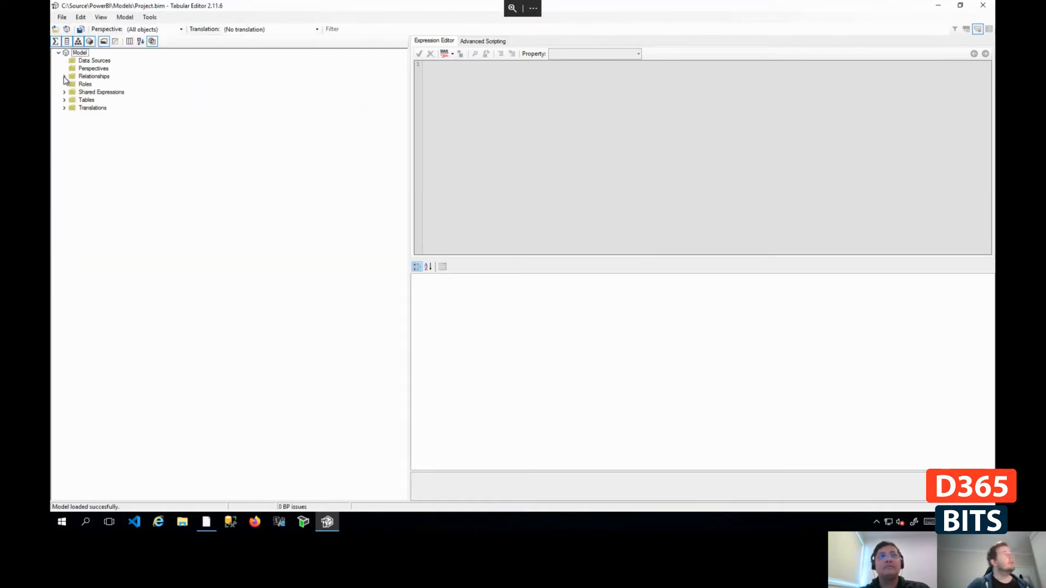
# - Examine the relationships, translations and tables in the Project.bim model
pyautogui.click(64, 77)
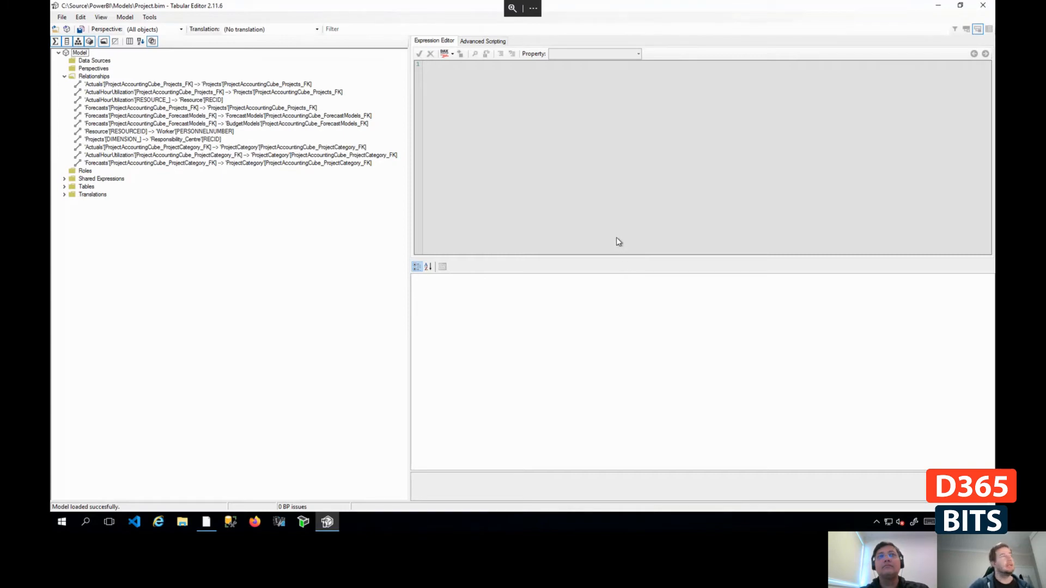
pyautogui.click(64, 194)
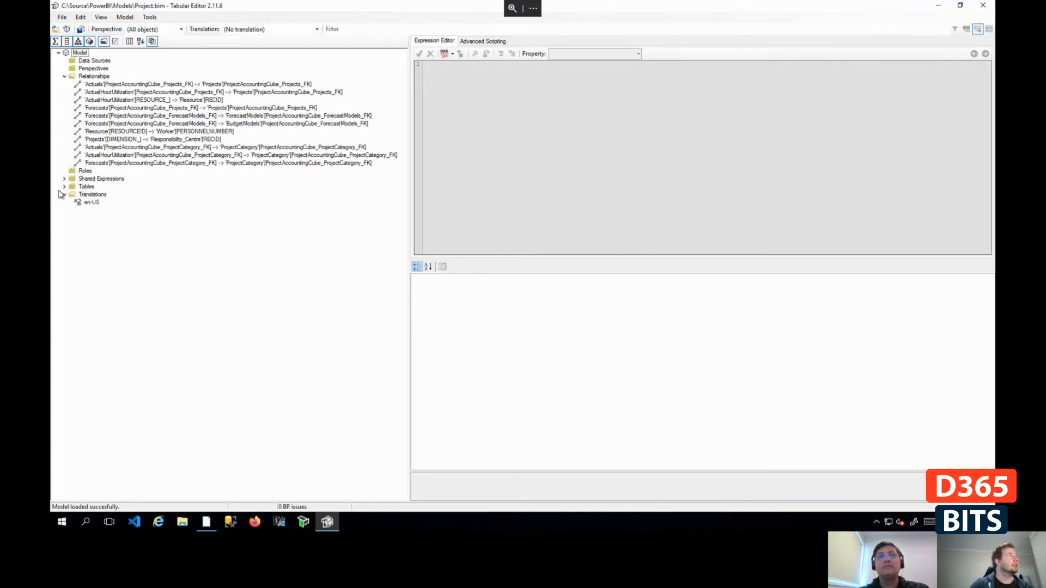
pyautogui.click(64, 187)
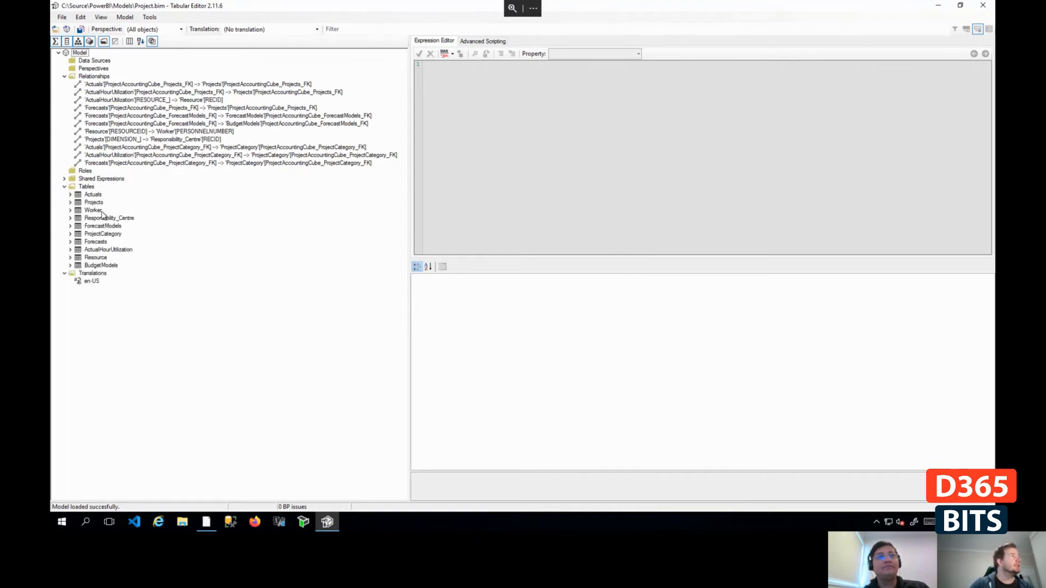
# - View the ActualsBudgetCostVariance measure's expression in the Actuals table and look through that table's columns
pyautogui.click(70, 195)
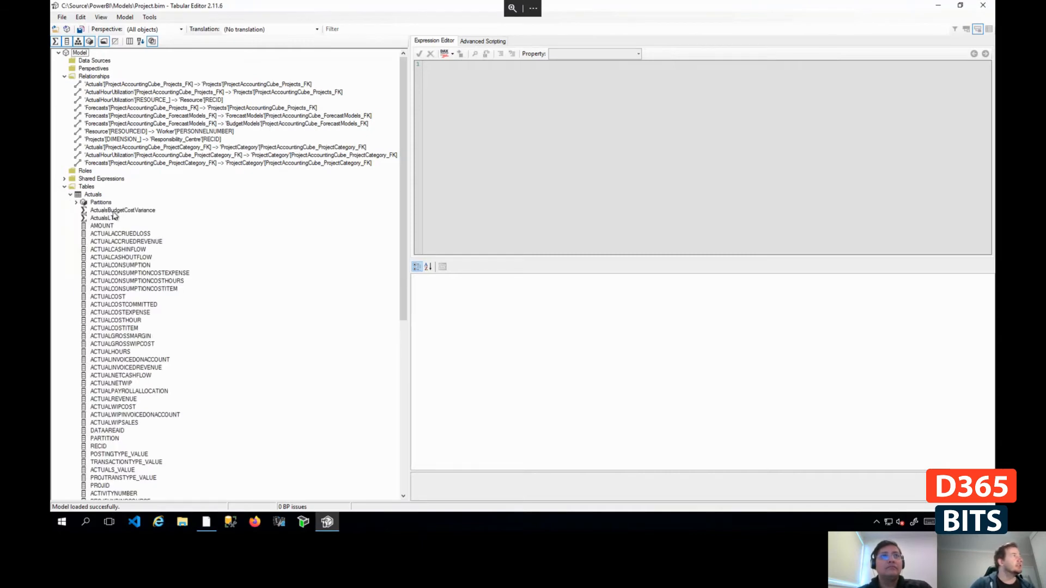
pyautogui.click(114, 211)
pyautogui.scroll(-4, 141, 340)
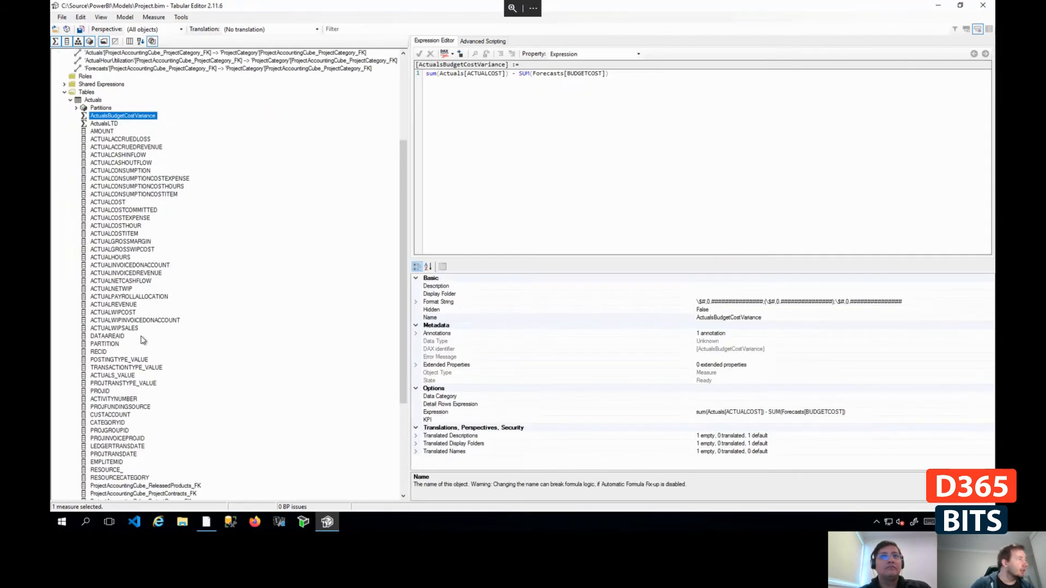
pyautogui.scroll(-8, 140, 340)
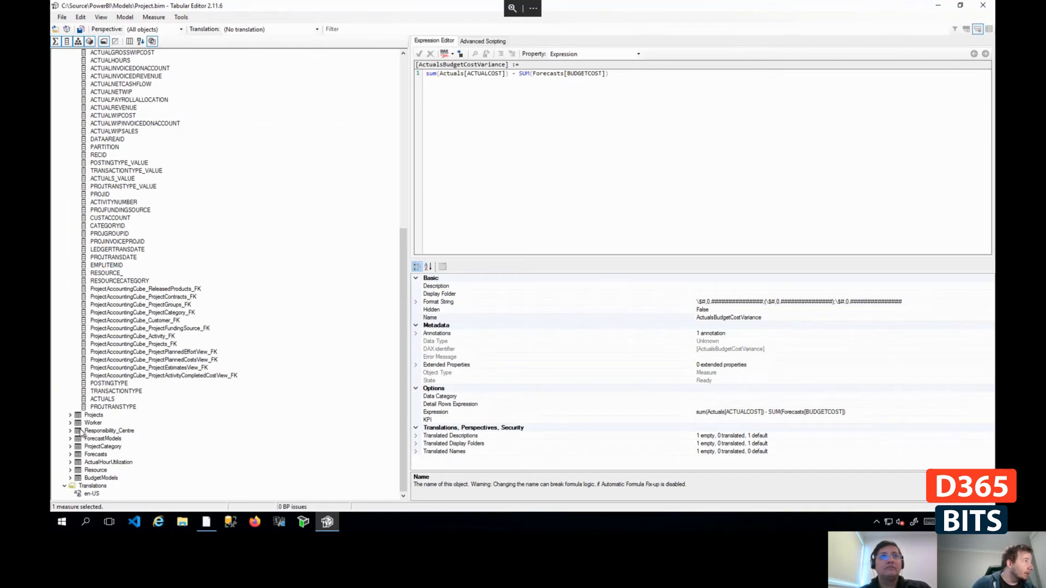
# - Look through the columns of the Projects table and collapse it again
pyautogui.click(70, 415)
pyautogui.scroll(-6, 153, 382)
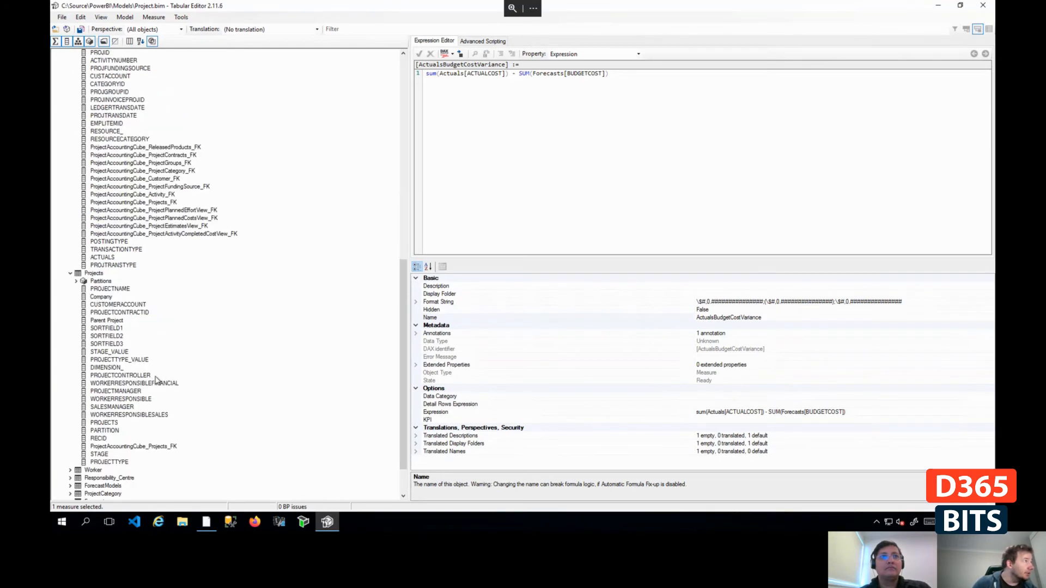
pyautogui.click(70, 273)
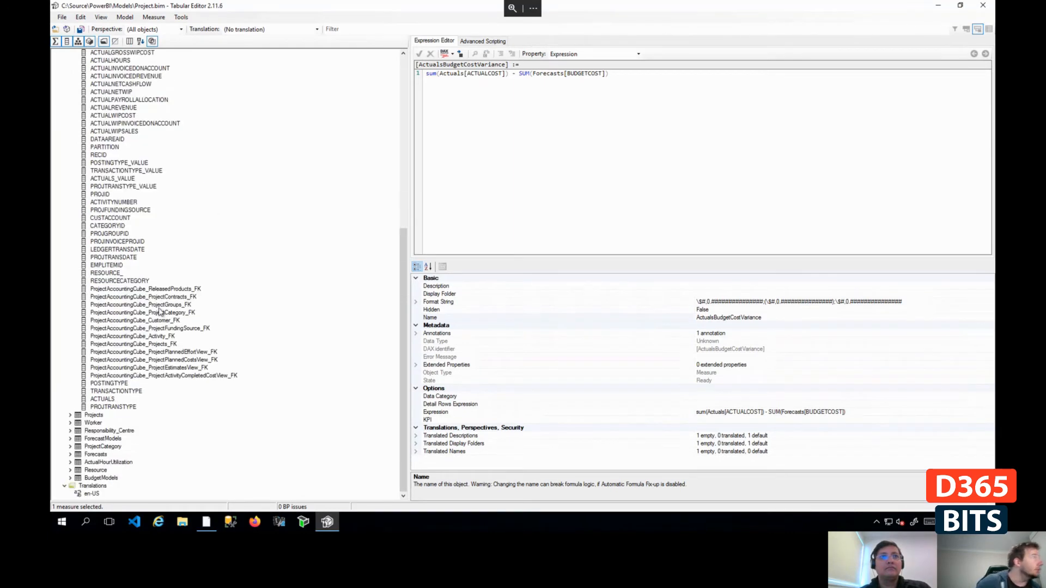
# - Expand the ActualHourUtilization table and examine the expression of its NonChargeableHours measure
pyautogui.click(70, 462)
pyautogui.scroll(-6, 115, 430)
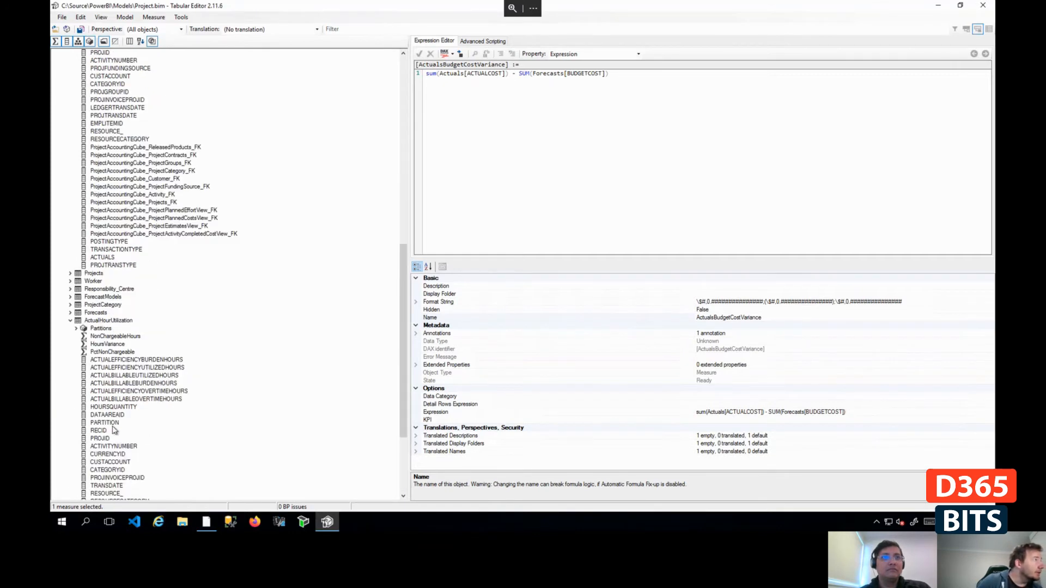
pyautogui.click(123, 337)
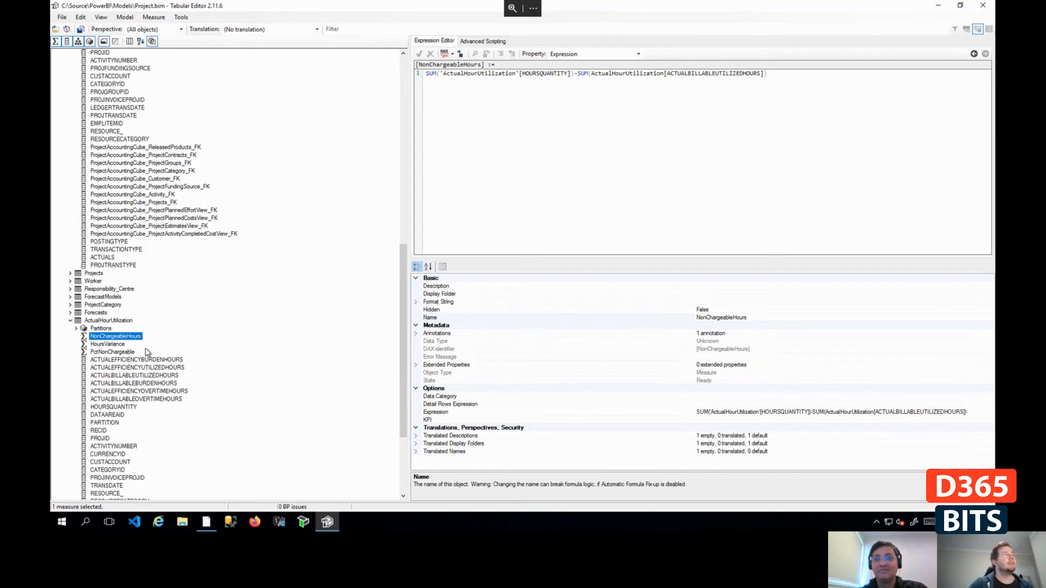
pyautogui.scroll(10, 183, 201)
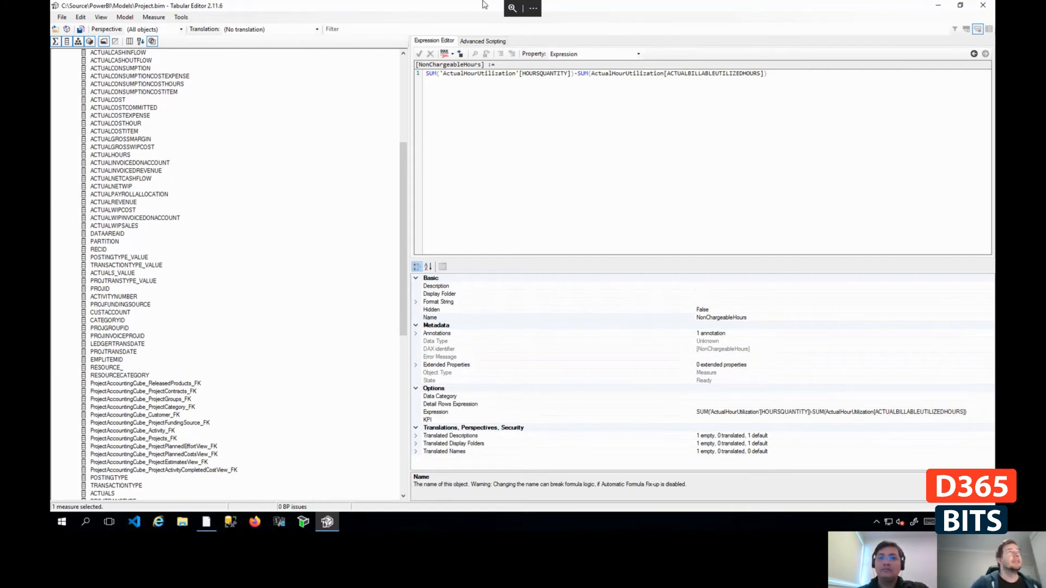
# - Switch to Visual Studio Code and create a Git branch named develop in the PowerBI repository
pyautogui.click(135, 522)
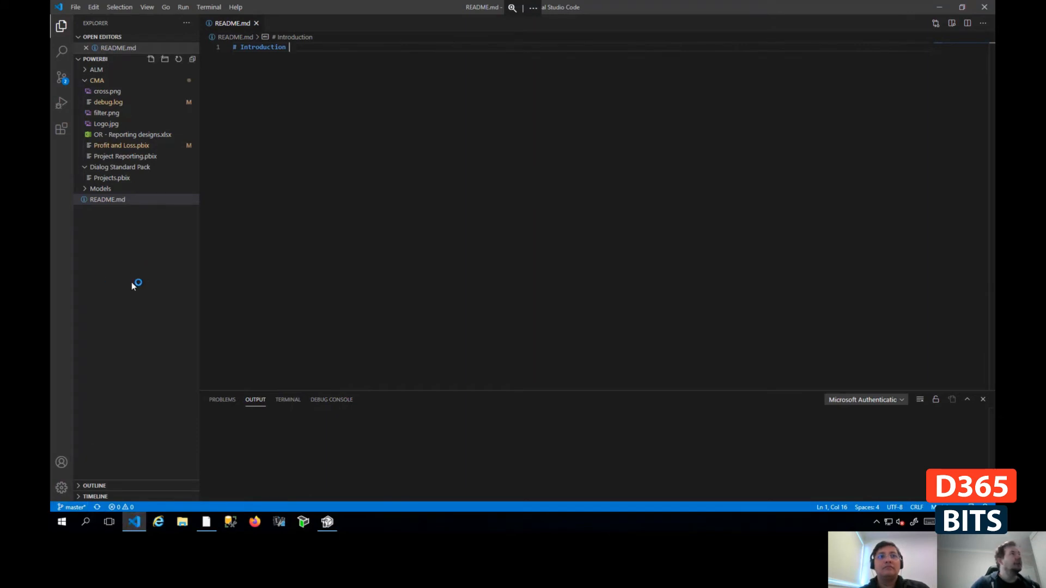
pyautogui.click(72, 507)
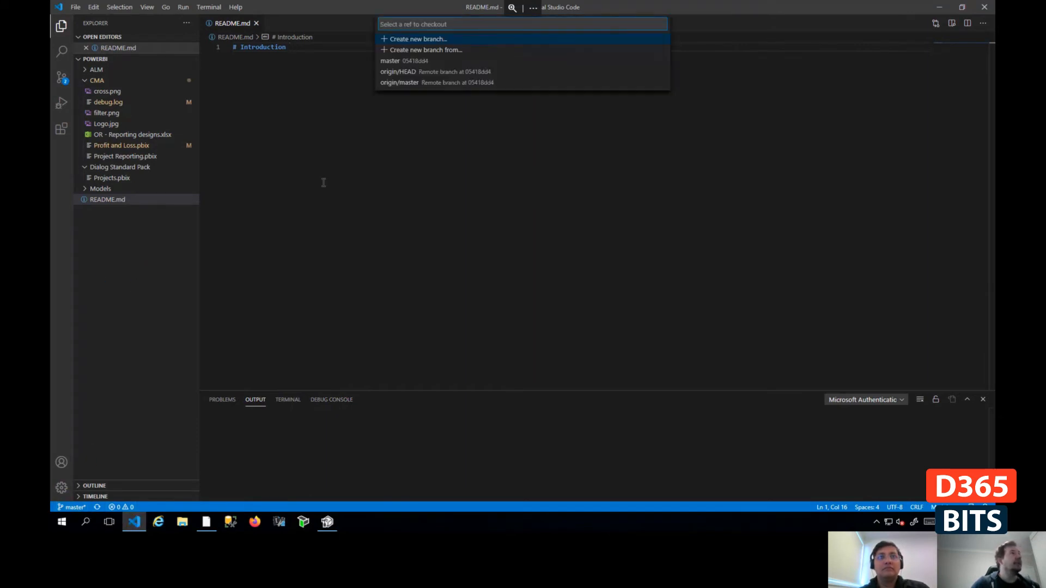
pyautogui.click(448, 44)
pyautogui.write('deve')
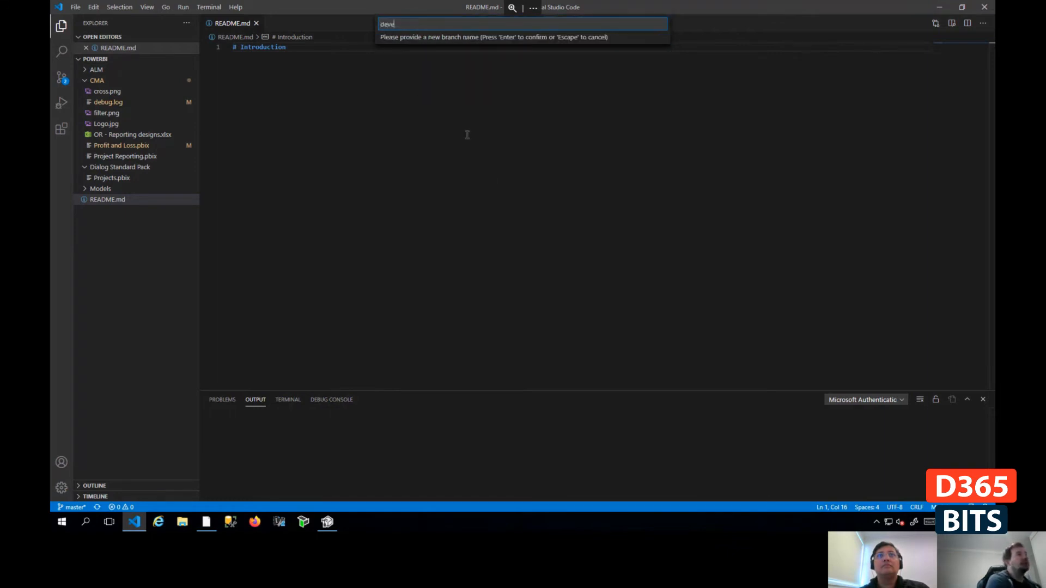
pyautogui.write('lop')
pyautogui.press('Return')
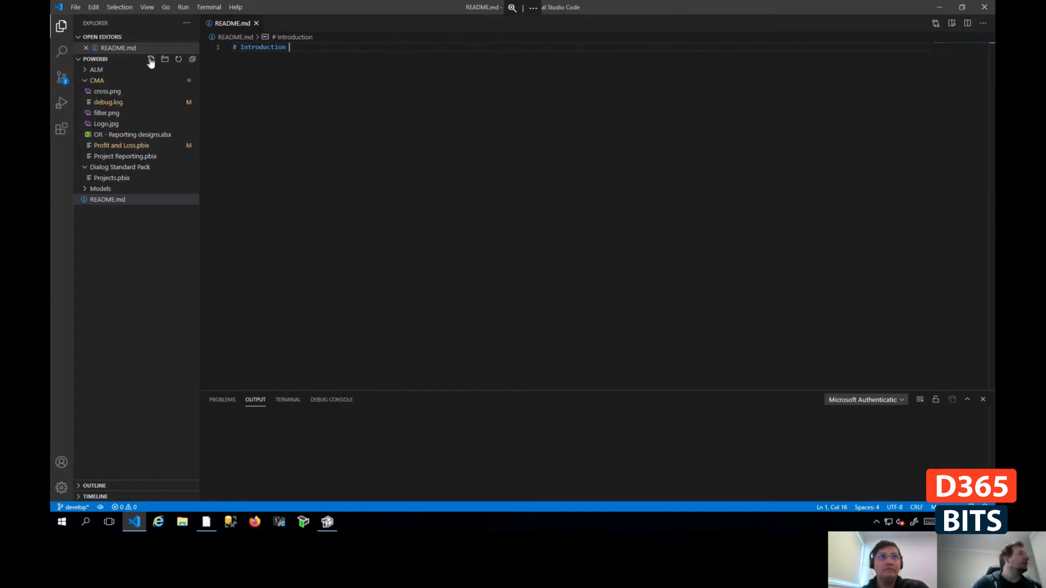
# - Create a new file named Tewst.com in the root of the PowerBI repository
pyautogui.click(151, 59)
pyautogui.write('Tewst.')
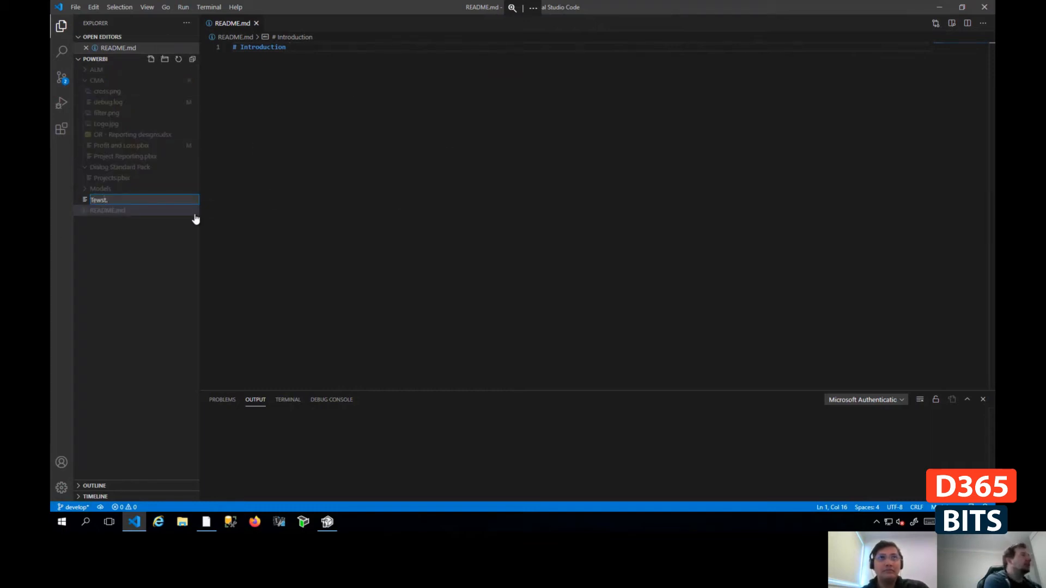
pyautogui.write('com')
pyautogui.press('Return')
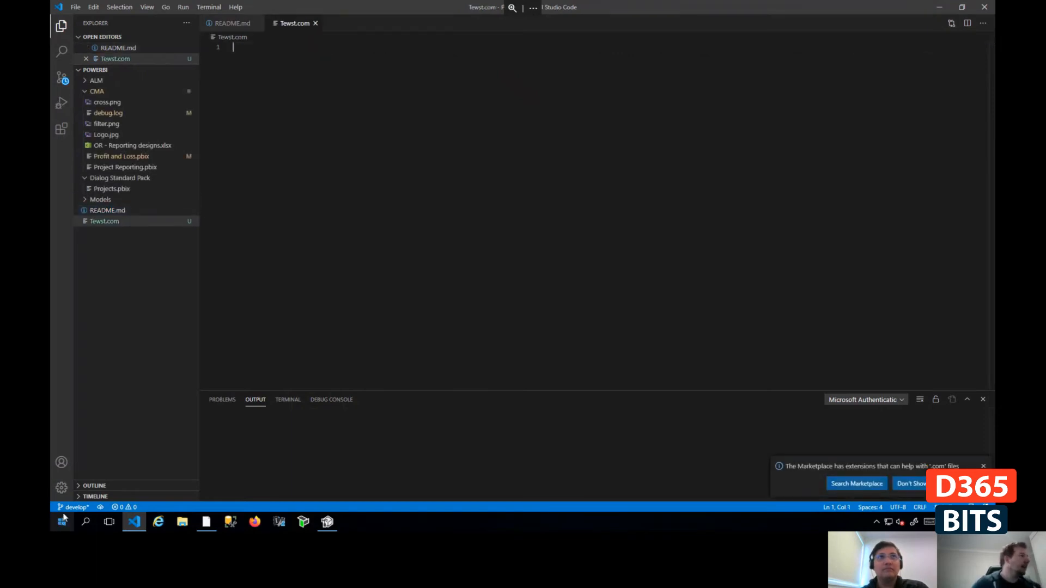
# - Check out the master branch, review the pending source control changes and return to the file explorer
pyautogui.click(74, 507)
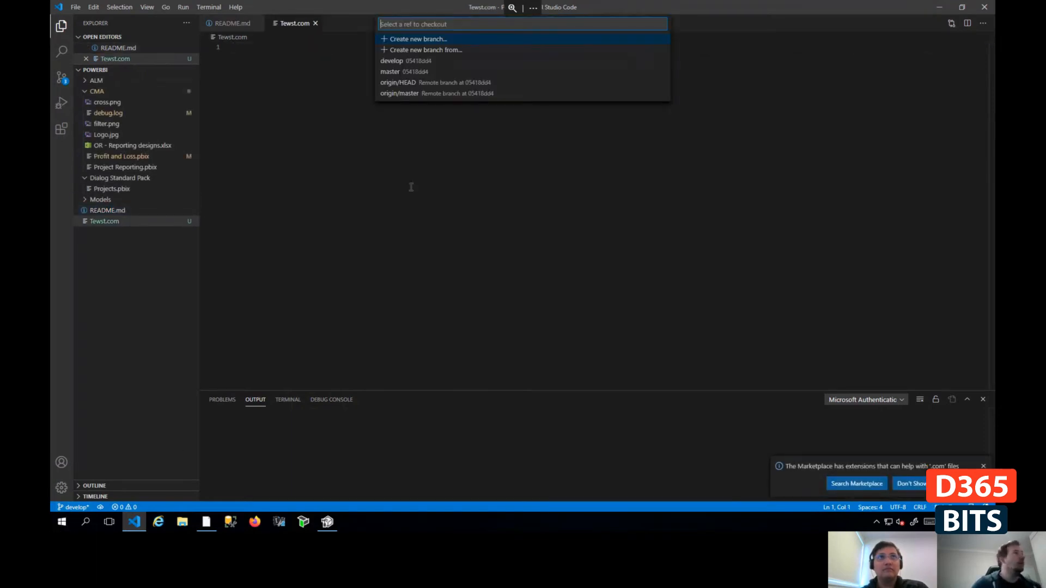
pyautogui.click(393, 72)
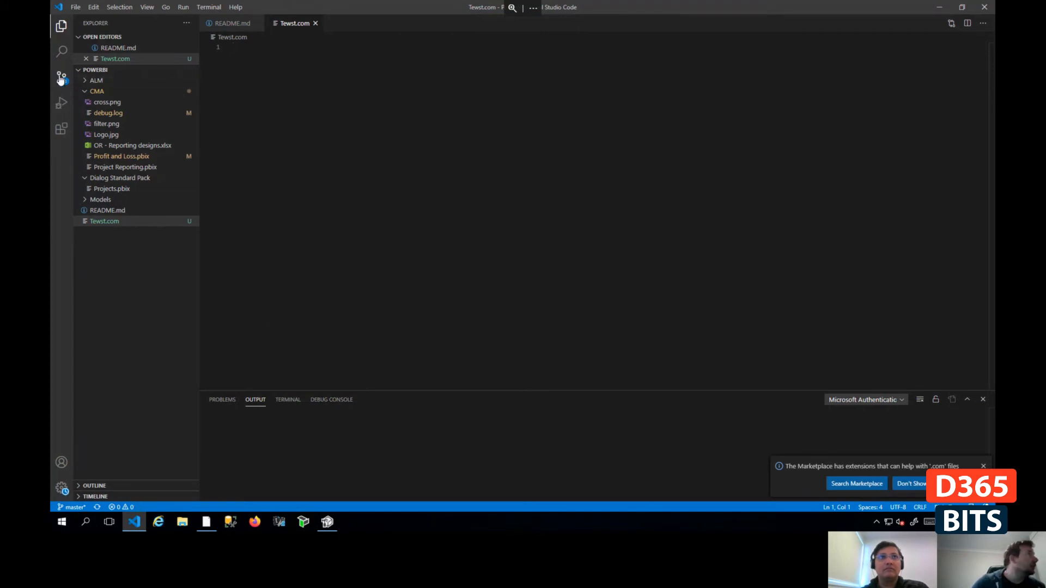
pyautogui.hotkey('ctrl', 'shift', 'g')
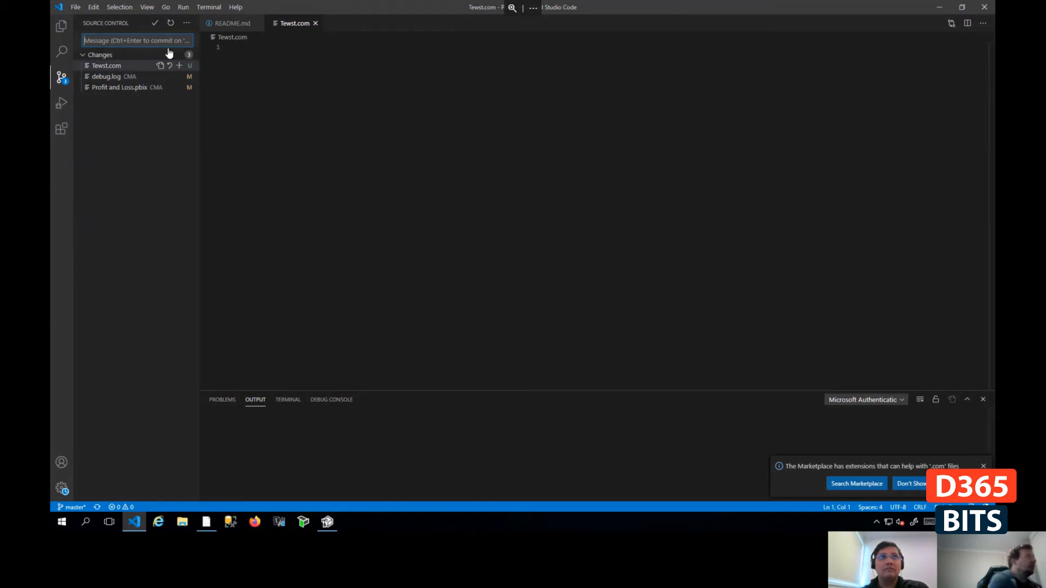
pyautogui.click(59, 25)
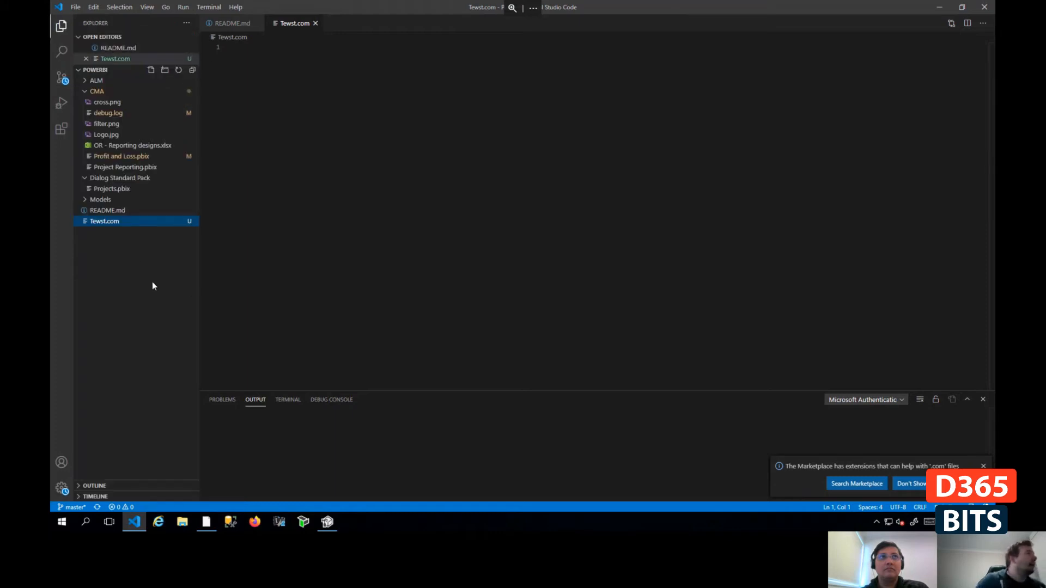
# - Delete the file Tewst.com from the PowerBI repository, moving it to the Recycle Bin
pyautogui.press('Delete')
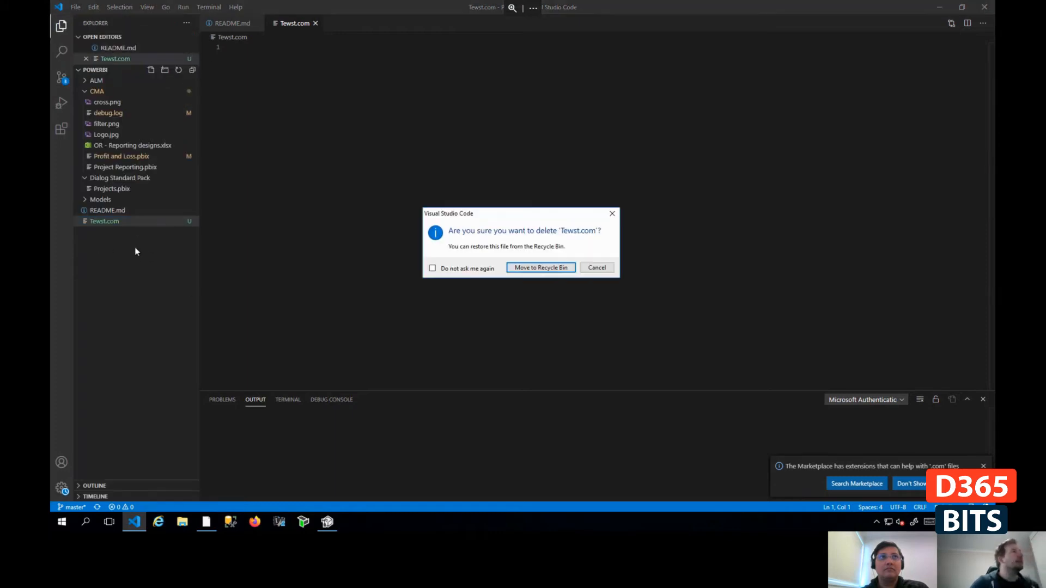
pyautogui.click(556, 268)
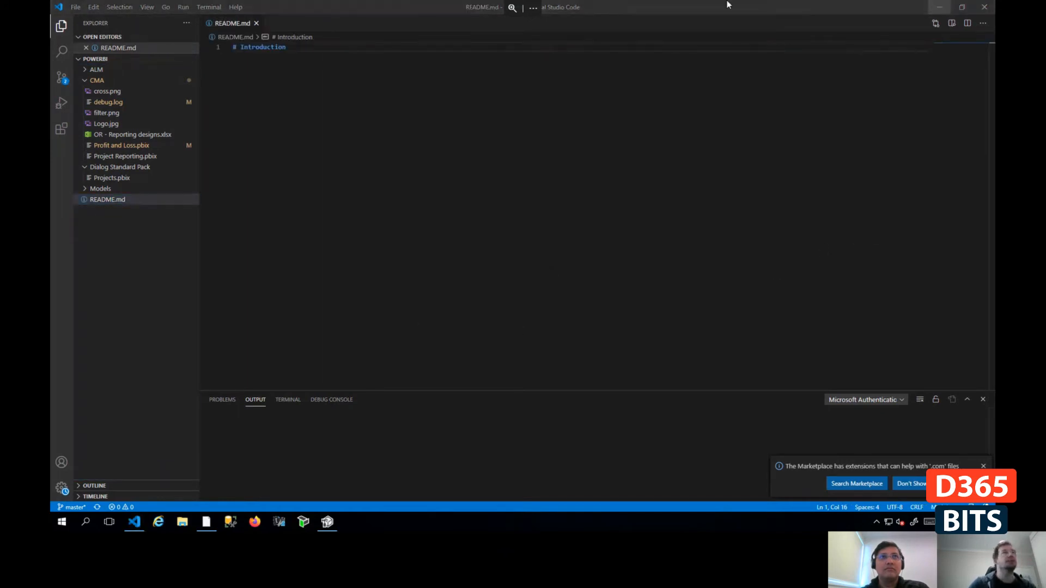
# - Switch to the local web browser, search for github in a new tab, view the GitHub homepage and close that tab
pyautogui.click(941, 7)
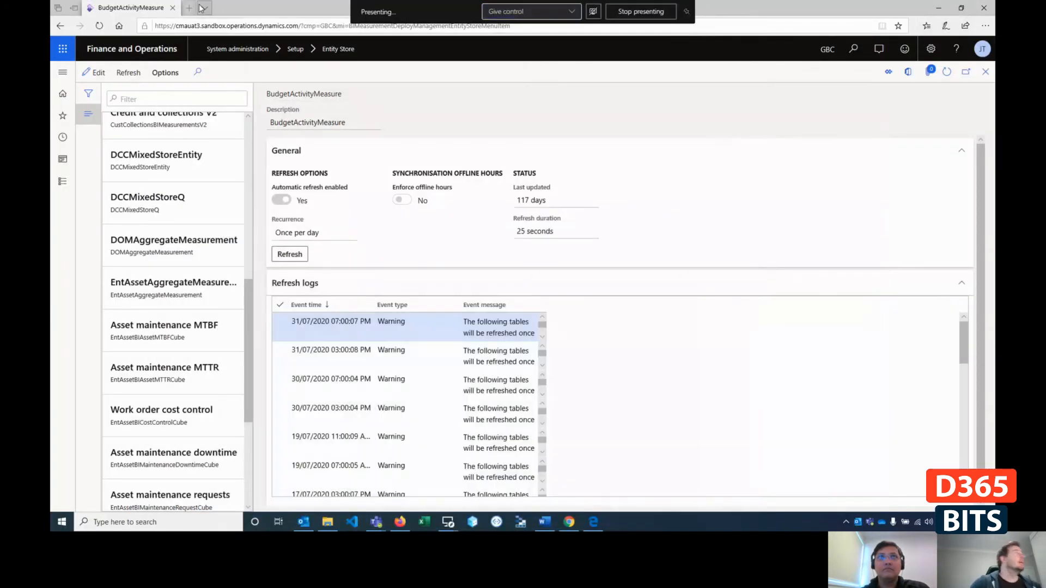
pyautogui.click(189, 7)
pyautogui.write('git')
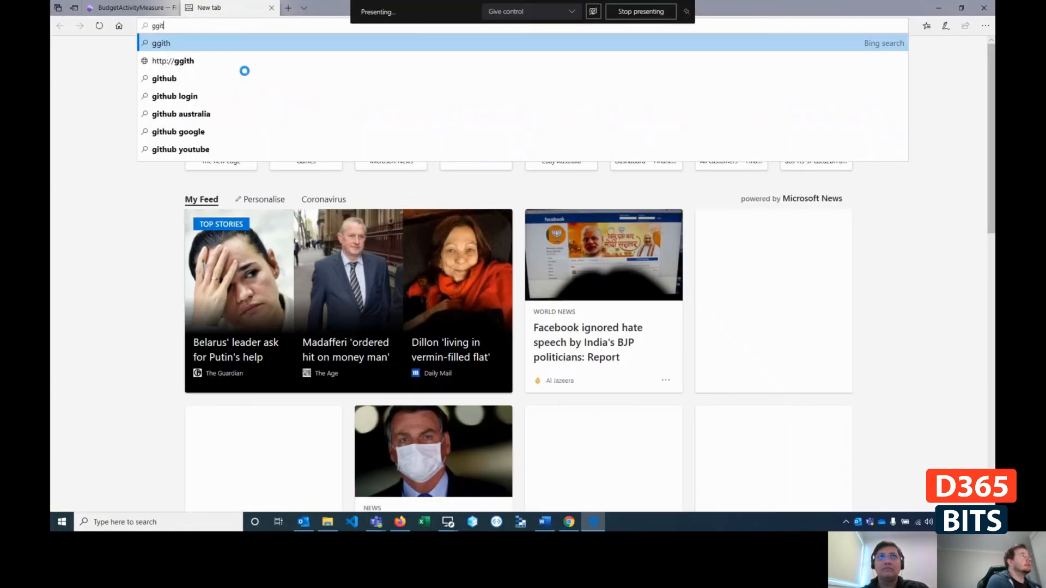
pyautogui.press('BackSpace')
pyautogui.press('BackSpace')
pyautogui.write('ithub')
pyautogui.press('Return')
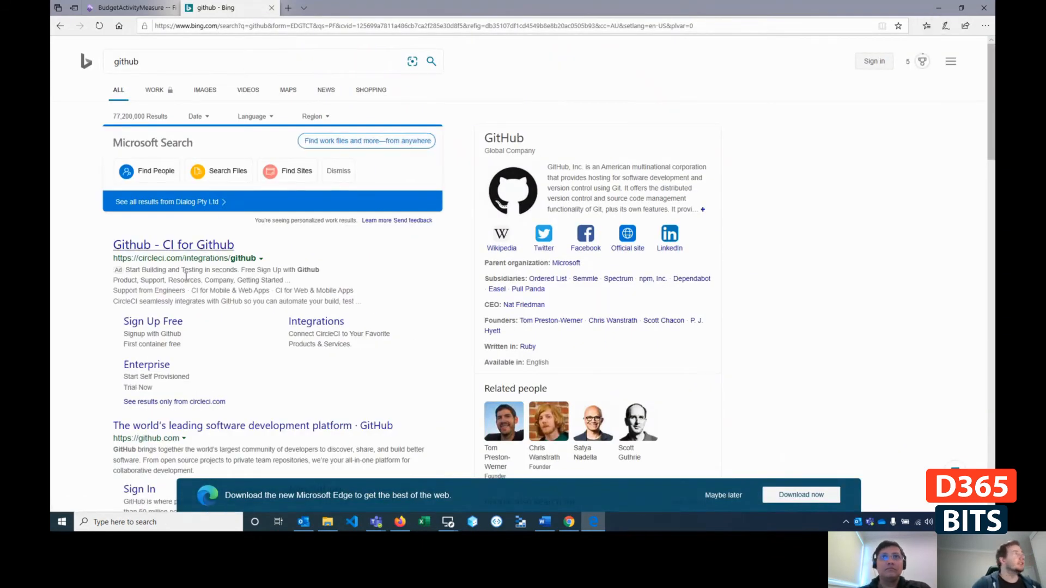
pyautogui.click(240, 427)
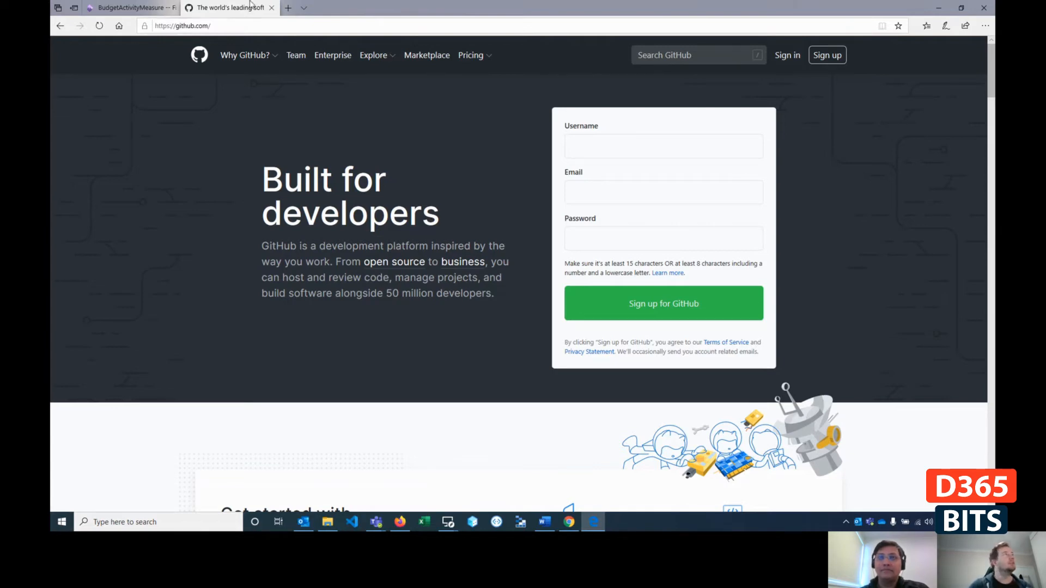
pyautogui.click(271, 9)
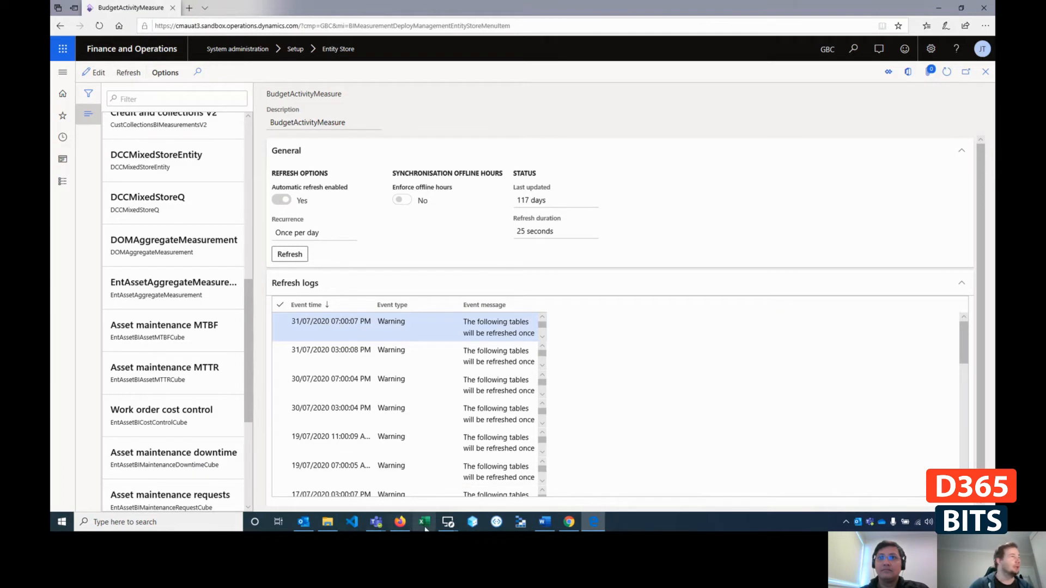
# - Return to the remote desktop session, switch to Power BI Desktop and show the untitled report's data model diagram
pyautogui.click(445, 524)
pyautogui.click(482, 481)
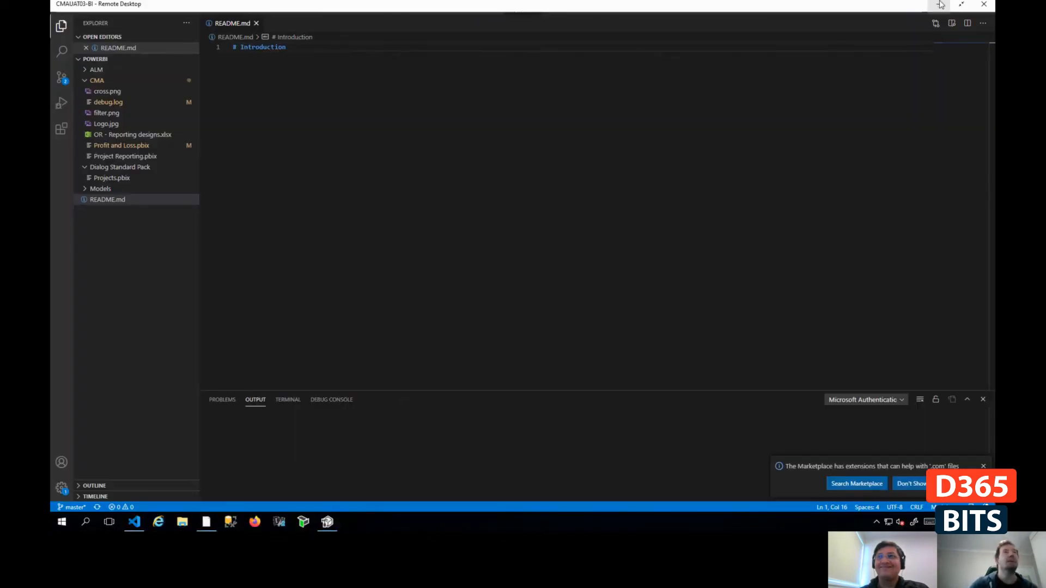
pyautogui.click(939, 10)
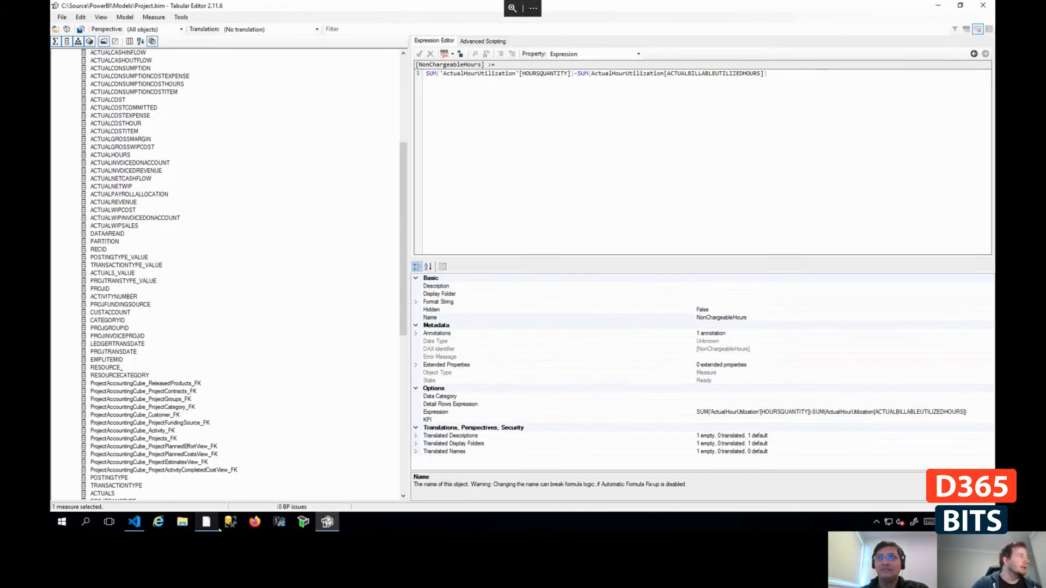
pyautogui.click(204, 524)
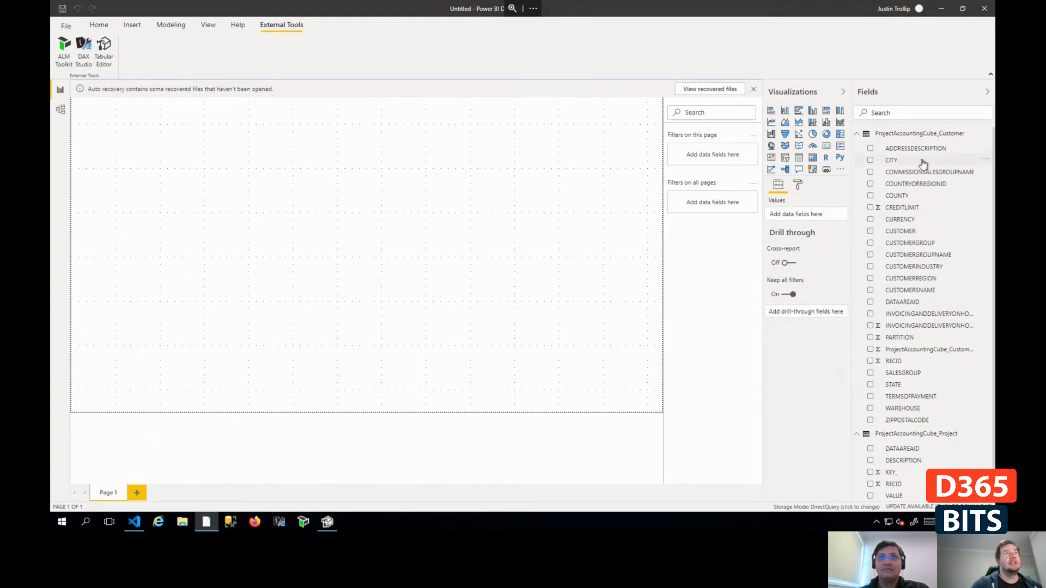
pyautogui.click(61, 109)
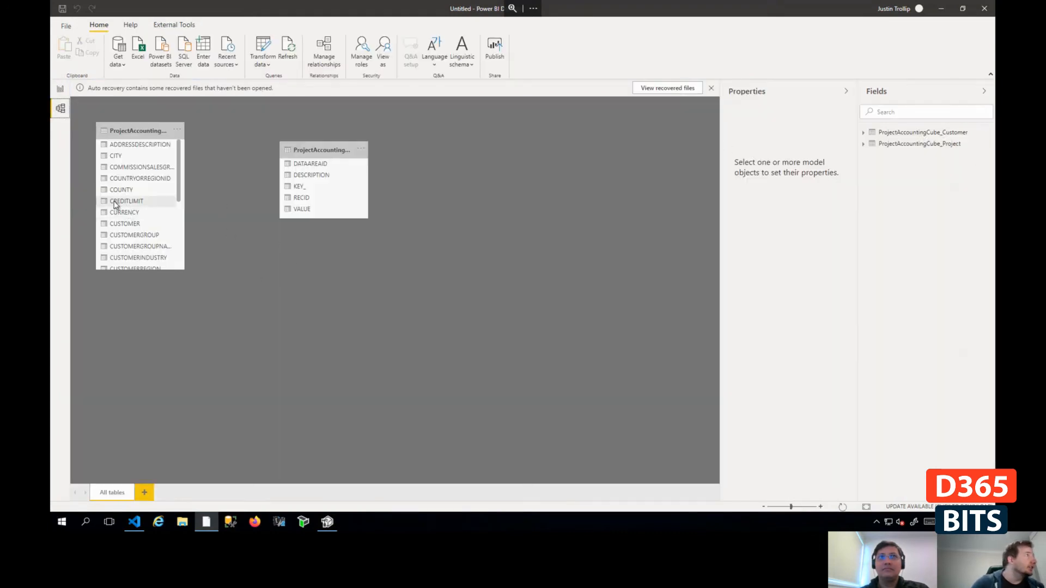
pyautogui.moveTo(116, 203); pyautogui.dragTo(333, 197)
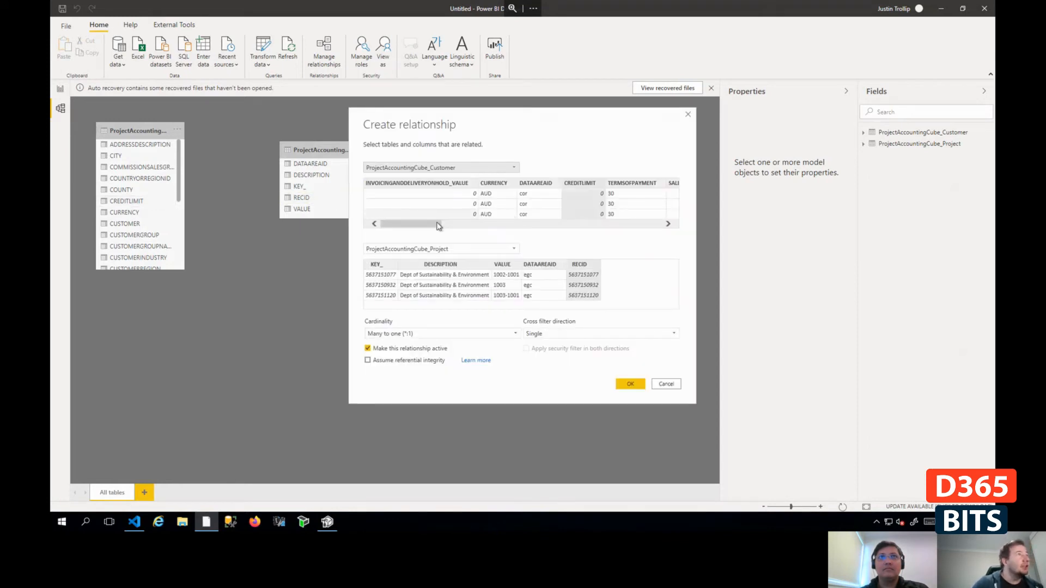
pyautogui.moveTo(421, 228); pyautogui.dragTo(485, 228)
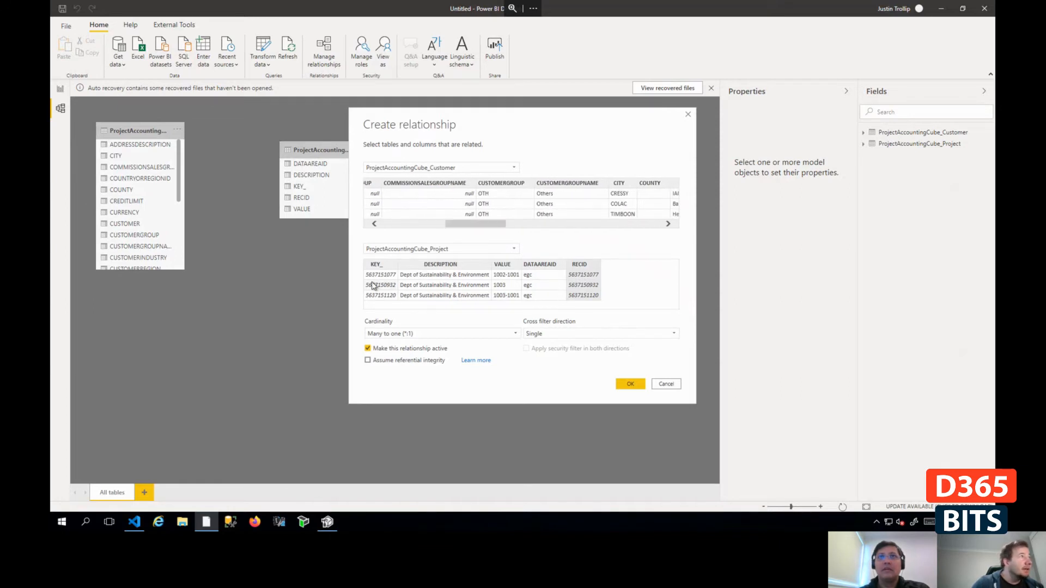
pyautogui.click(375, 265)
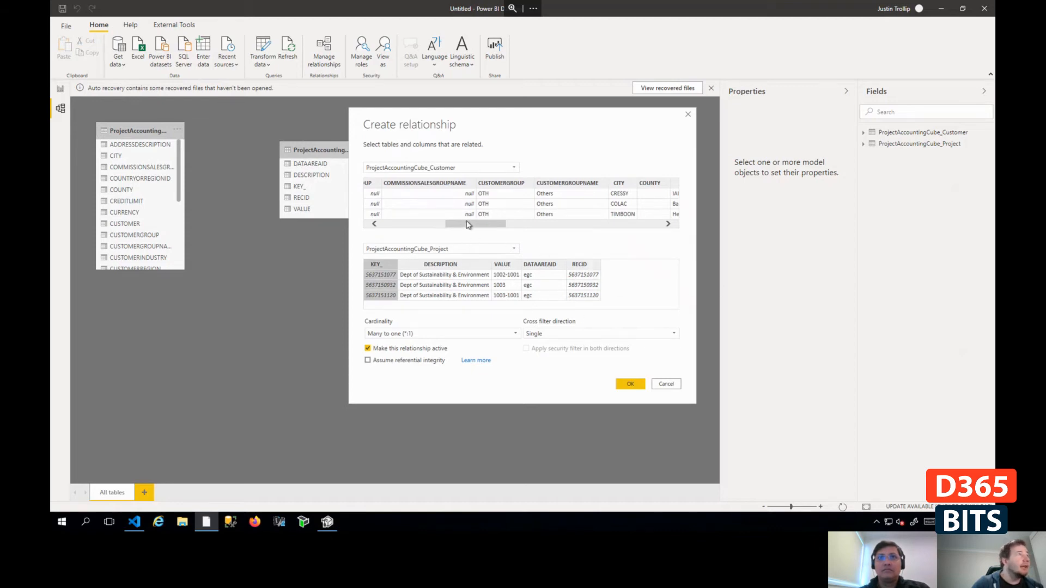
pyautogui.moveTo(467, 224); pyautogui.dragTo(588, 231)
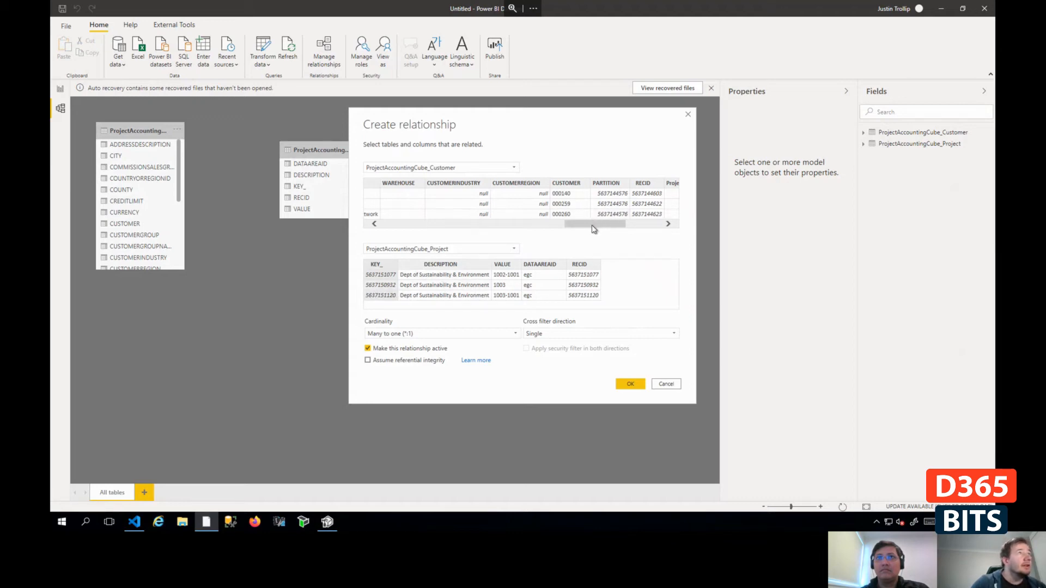
pyautogui.moveTo(595, 224); pyautogui.dragTo(630, 223)
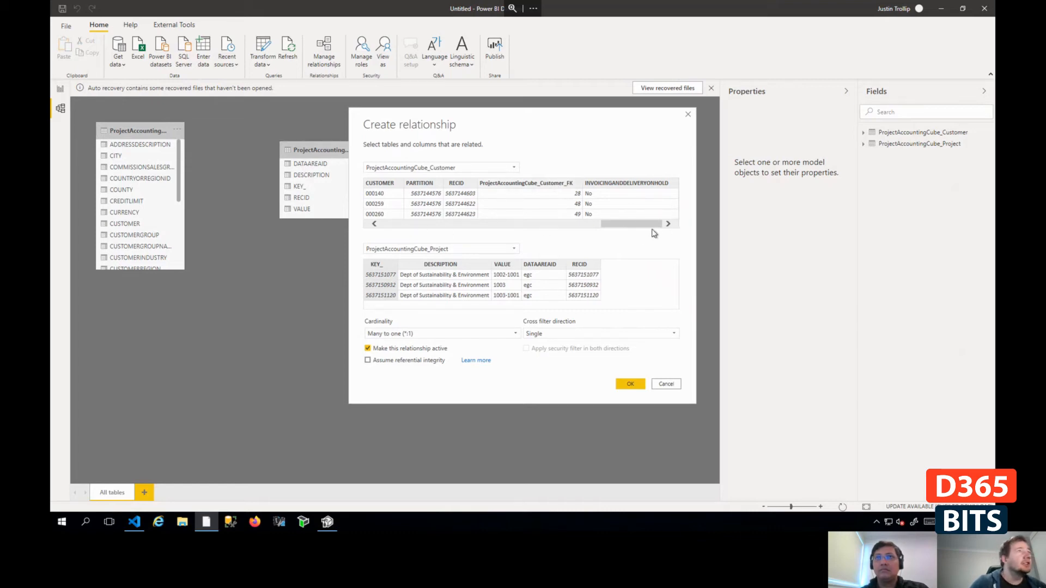
pyautogui.moveTo(654, 225); pyautogui.dragTo(708, 211)
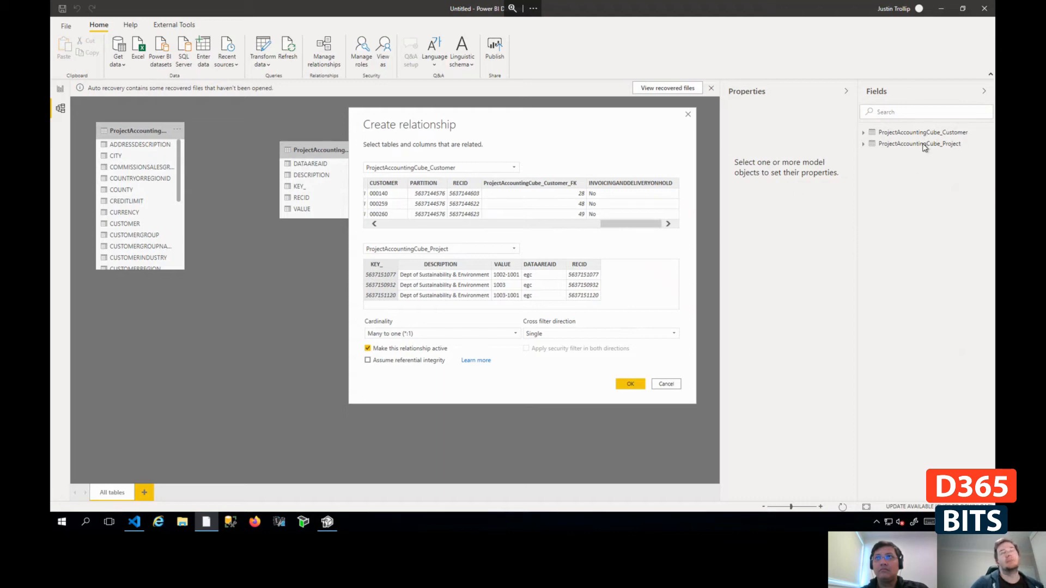
pyautogui.moveTo(639, 227); pyautogui.dragTo(418, 239)
pyautogui.click(662, 384)
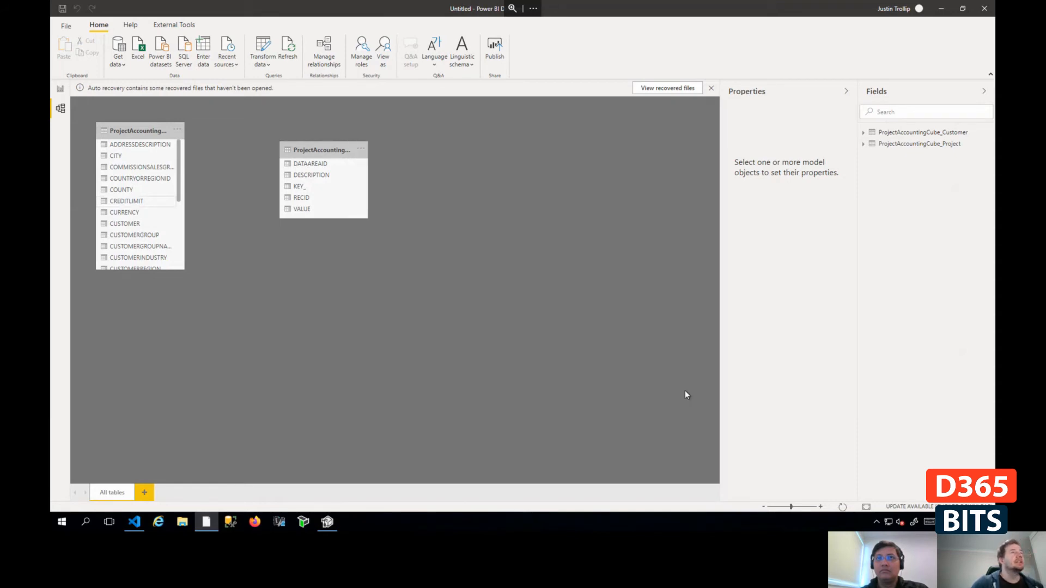
# - Return to the report canvas, reopen the most recent entity store database source and filter its tables by "project"
pyautogui.click(59, 89)
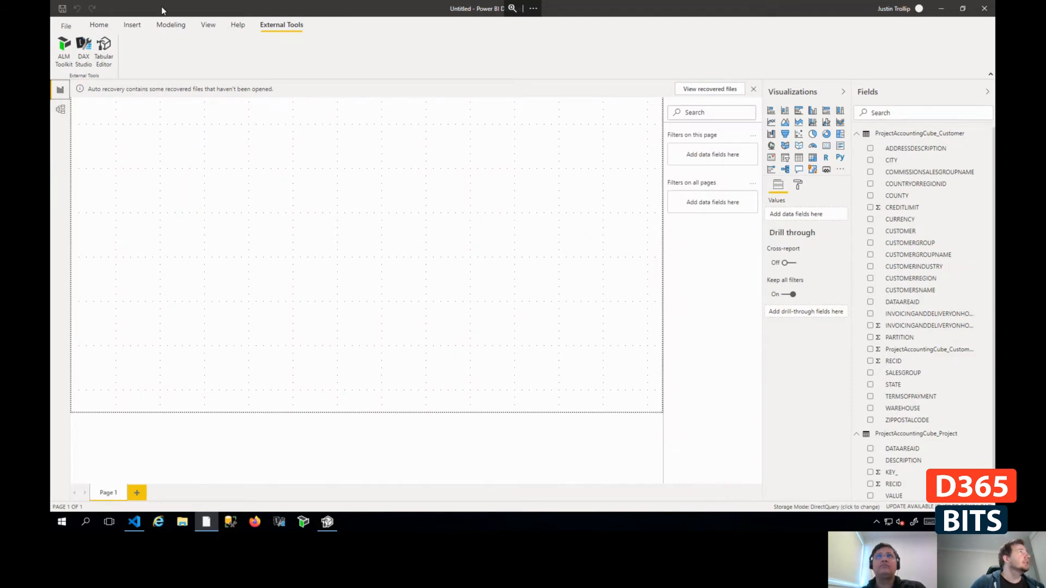
pyautogui.click(99, 24)
pyautogui.click(261, 70)
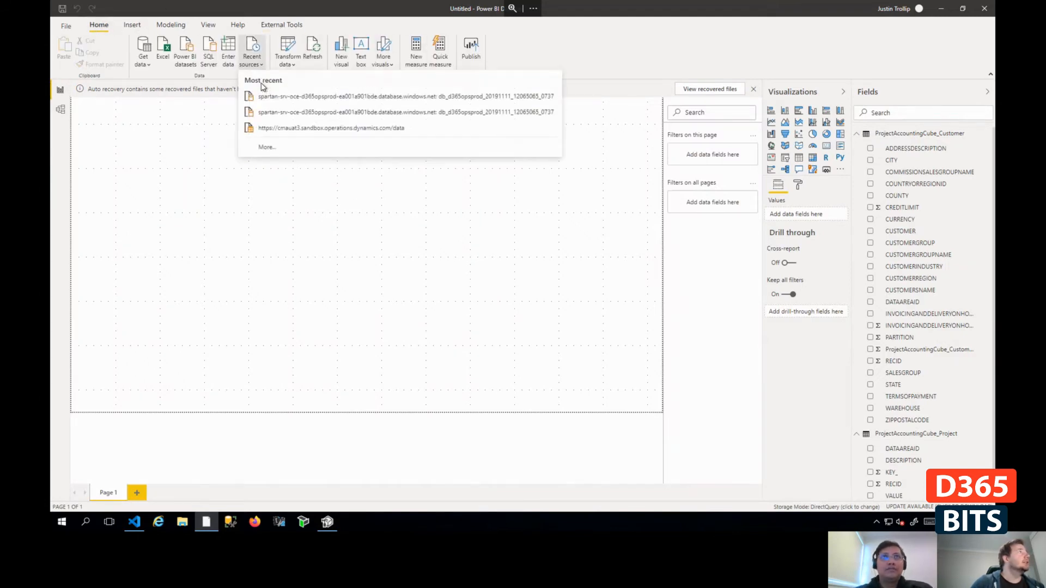
pyautogui.click(317, 99)
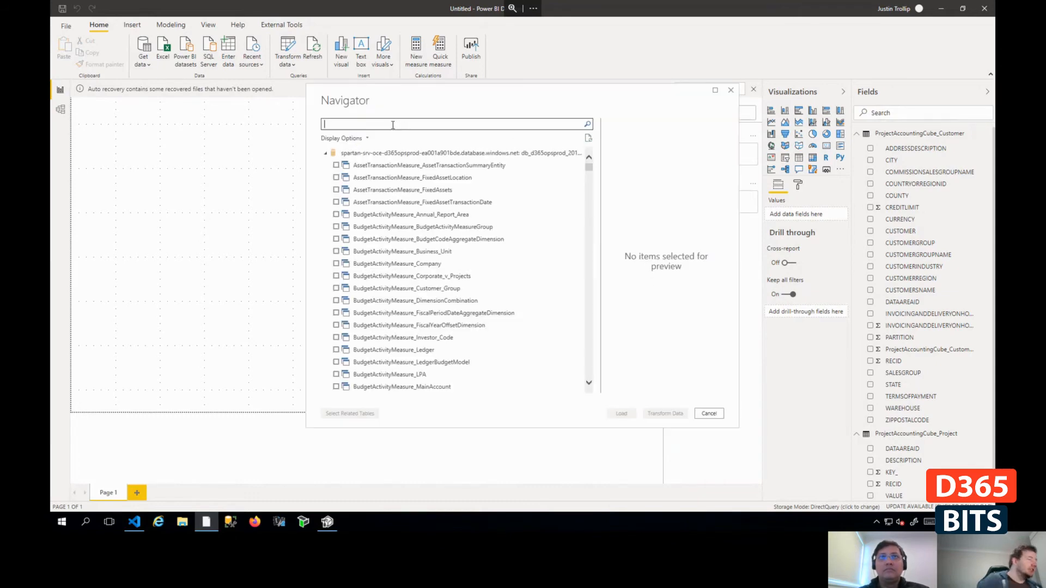
pyautogui.write('project')
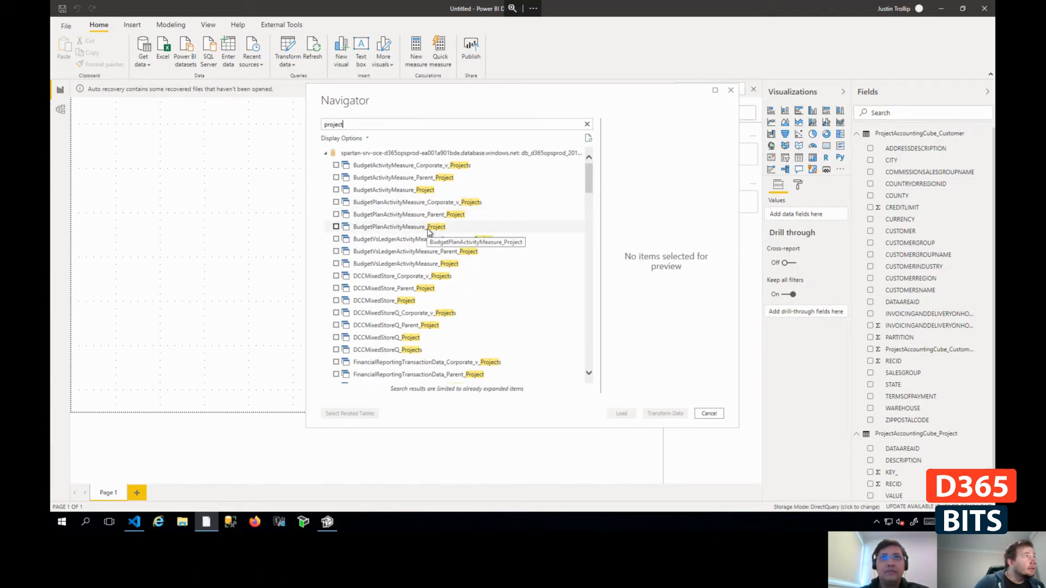
# - Preview the ProjectAccountingCube_Projects table and mark it for loading
pyautogui.scroll(-5, 390, 350)
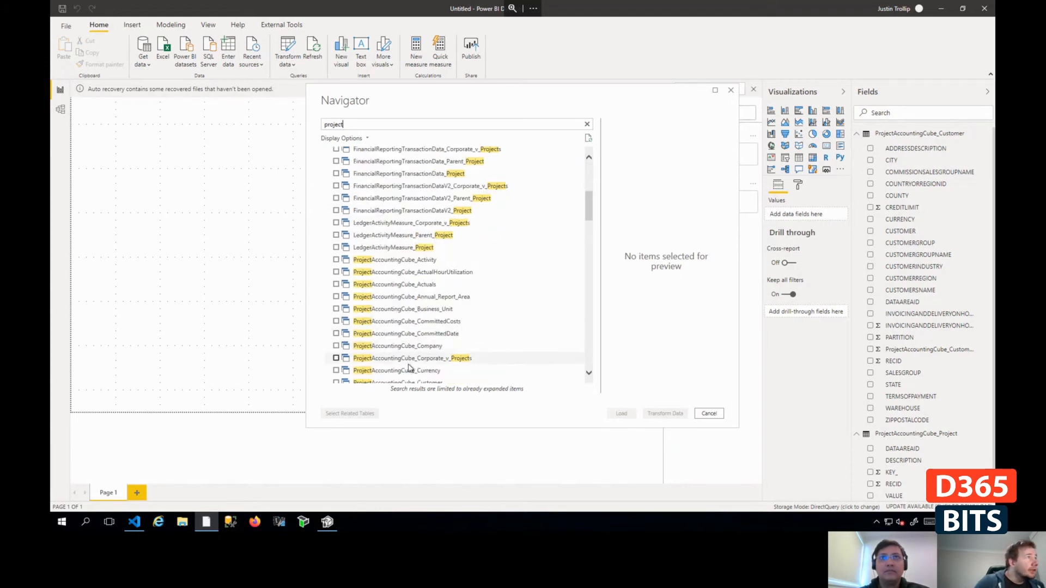
pyautogui.scroll(-2, 417, 362)
pyautogui.scroll(-4, 461, 371)
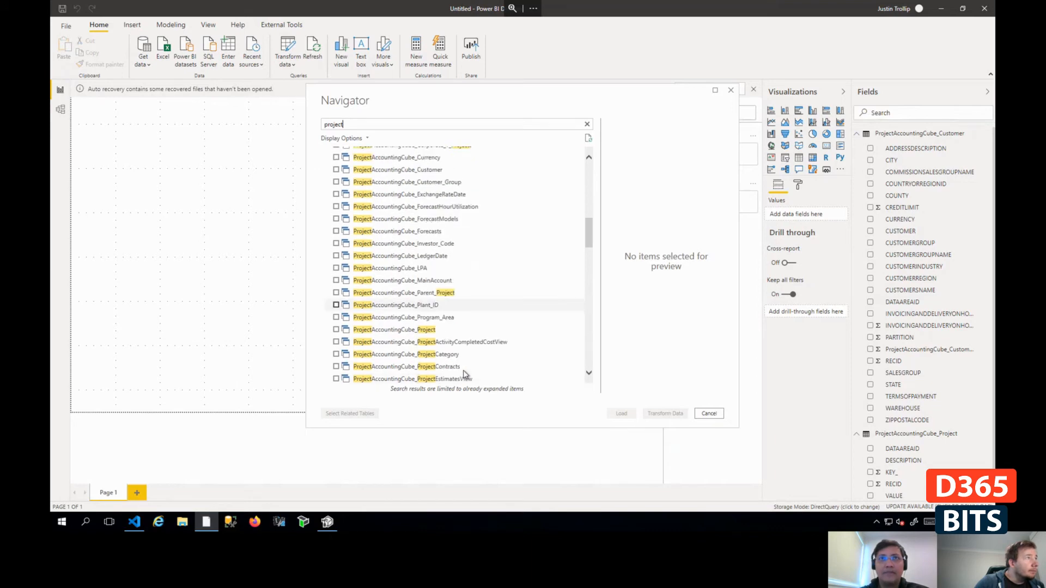
pyautogui.scroll(-2, 490, 365)
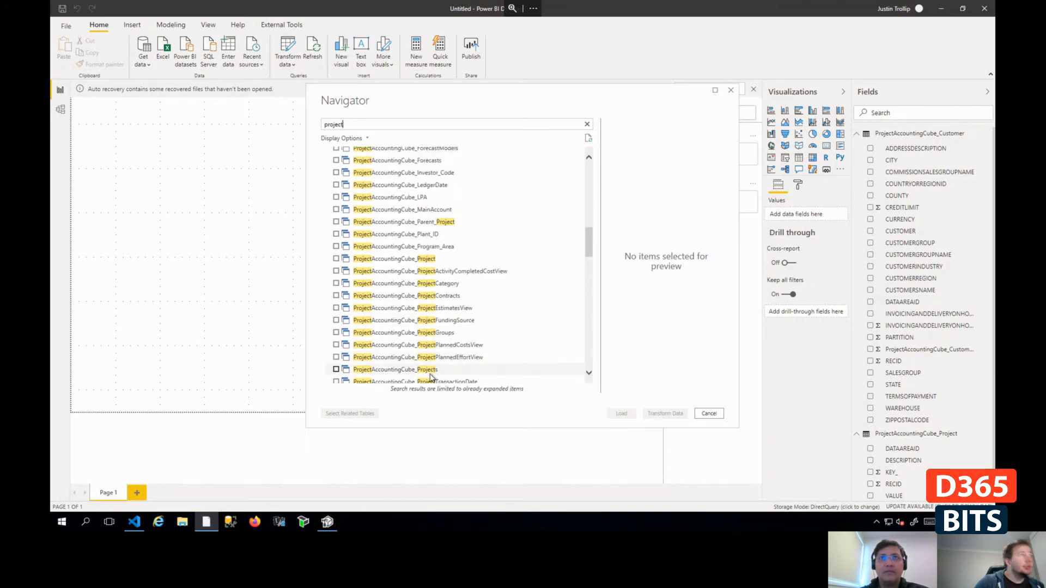
pyautogui.click(384, 371)
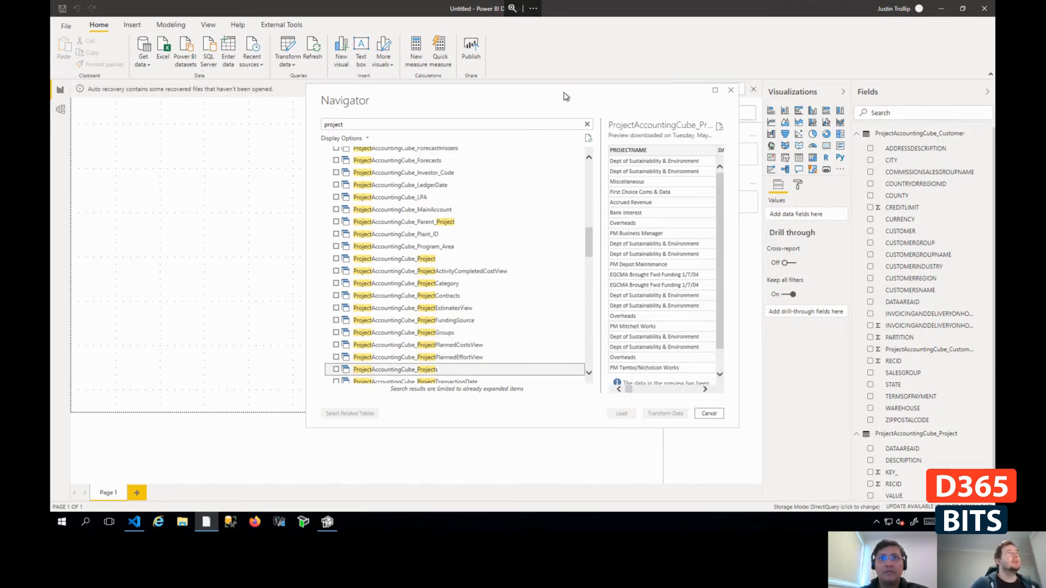
pyautogui.moveTo(564, 97); pyautogui.dragTo(468, 89)
pyautogui.moveTo(643, 177); pyautogui.dragTo(863, 178)
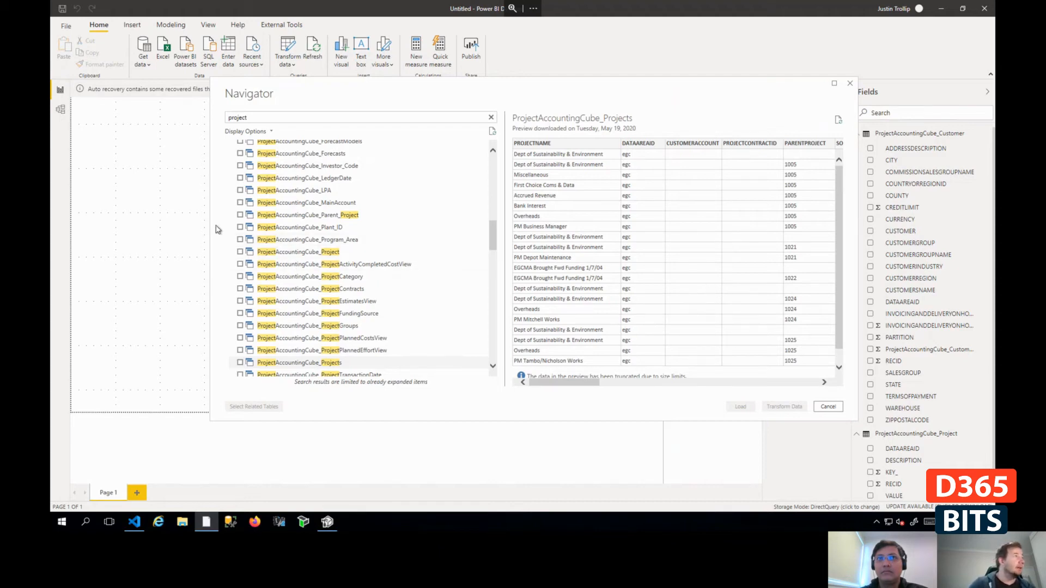
pyautogui.scroll(-3, 354, 305)
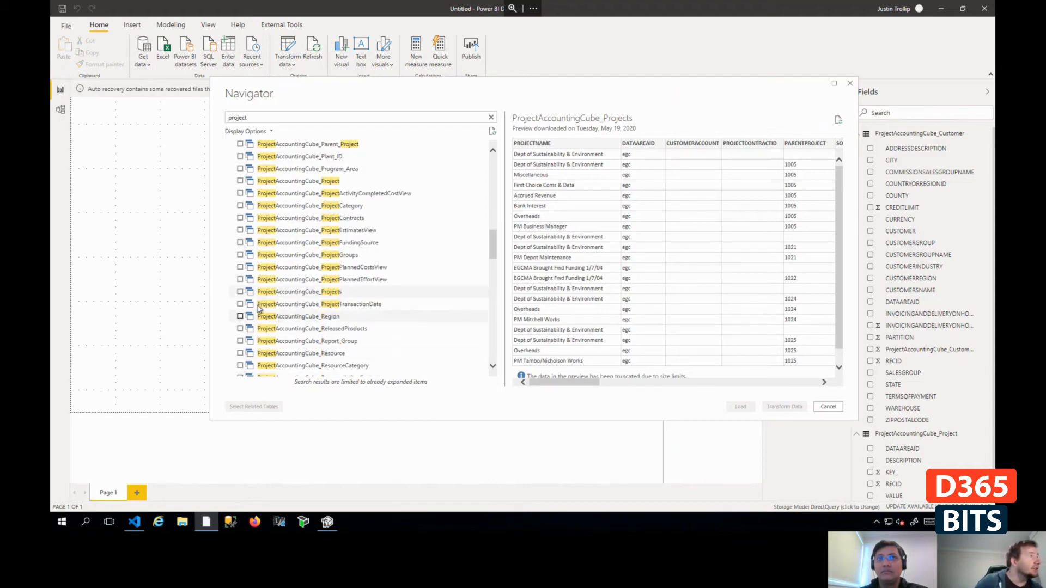
pyautogui.click(240, 291)
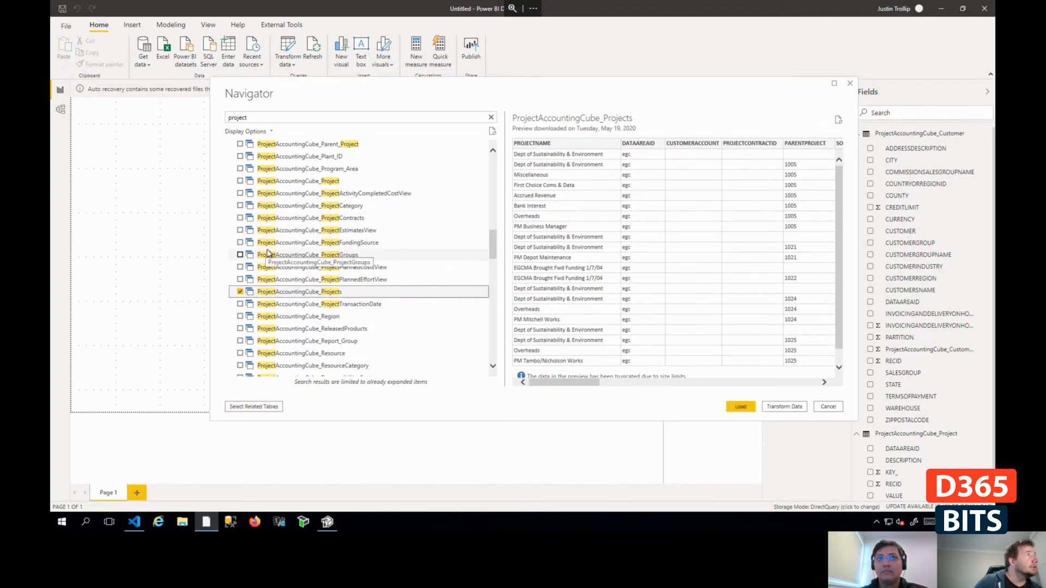
# - Add the ProjectAccountingCube_Actuals table to the selection, load with DirectQuery, and collapse the ProjectAccountingCube_Customer field list
pyautogui.scroll(6, 287, 234)
pyautogui.scroll(3, 287, 233)
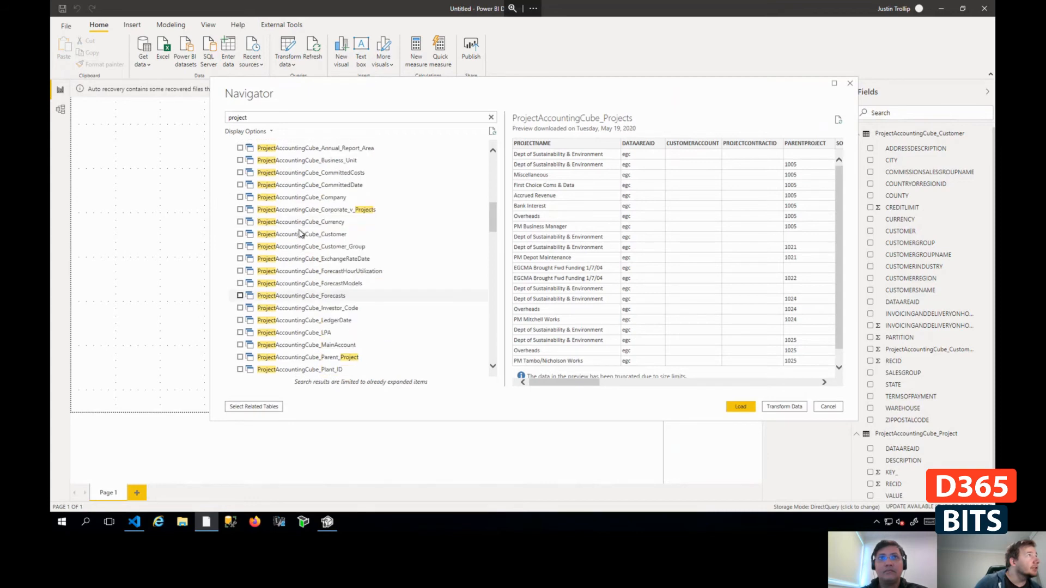
pyautogui.scroll(3, 329, 194)
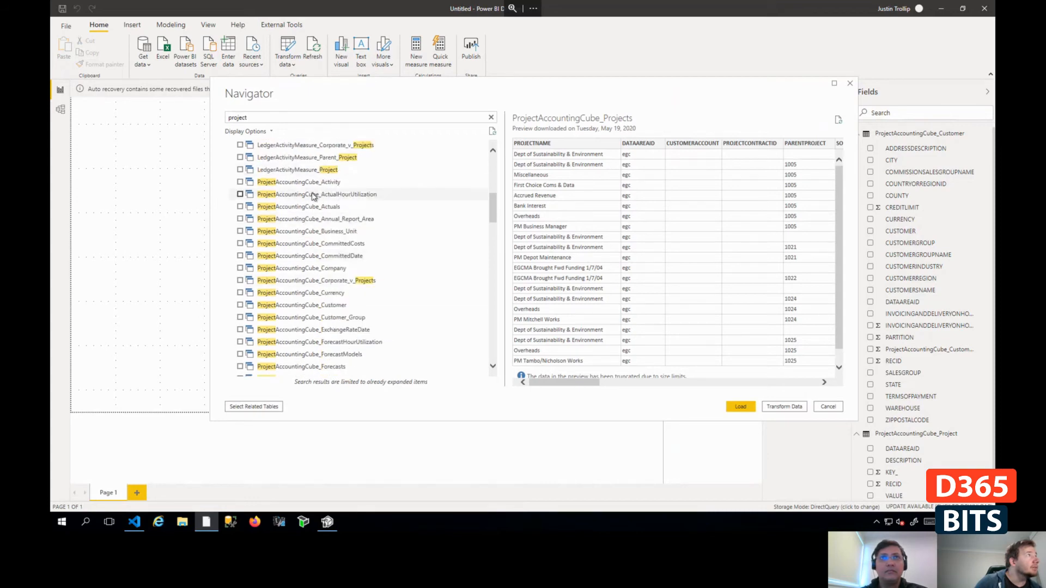
pyautogui.click(240, 207)
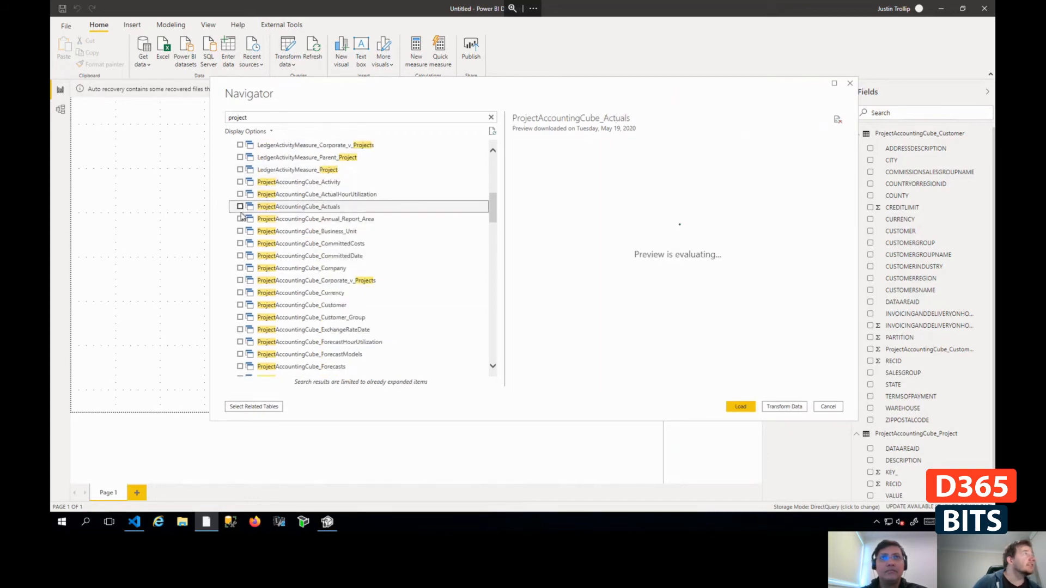
pyautogui.click(742, 407)
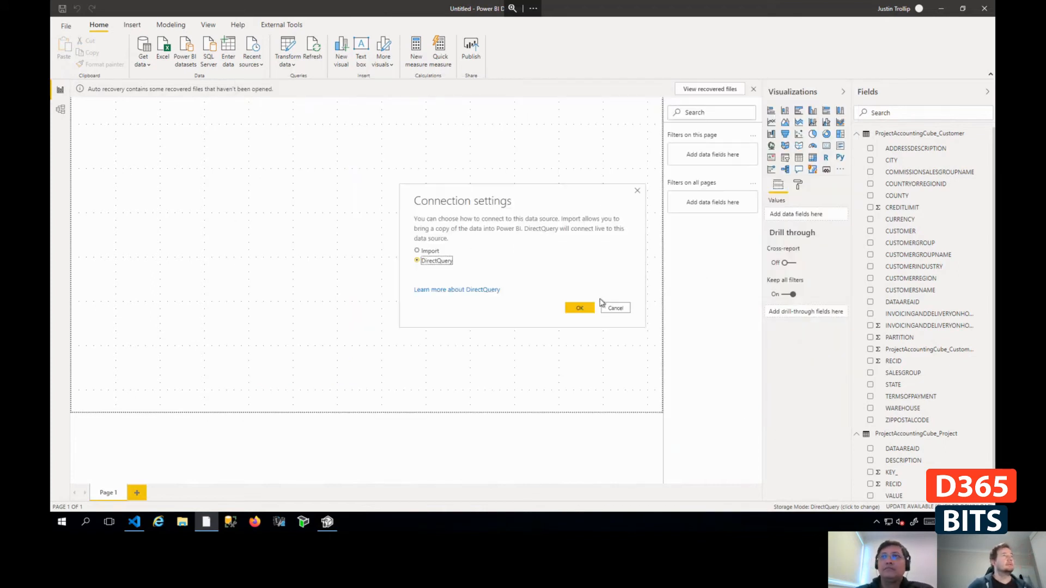
pyautogui.click(572, 310)
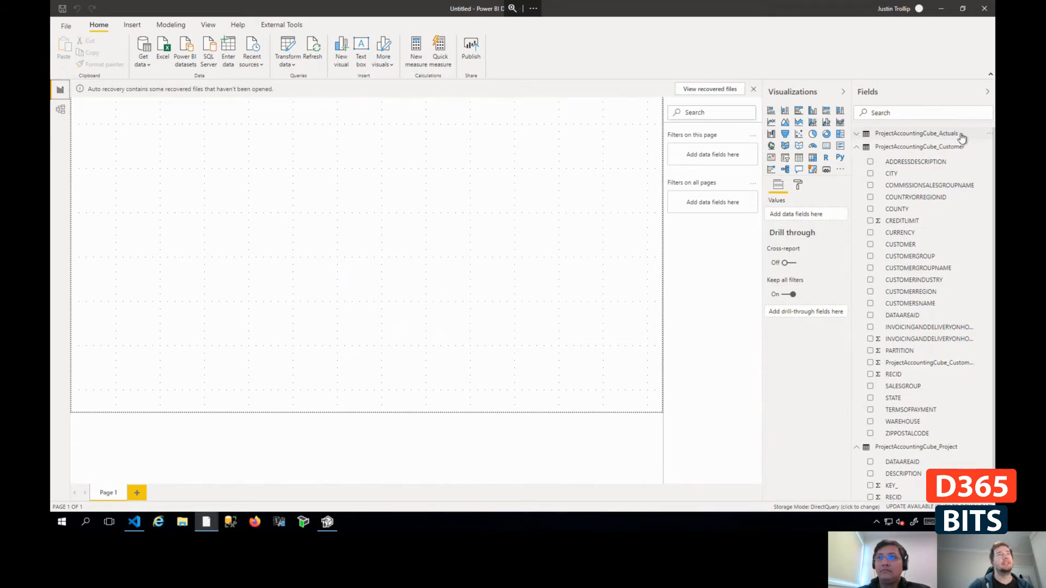
pyautogui.click(856, 148)
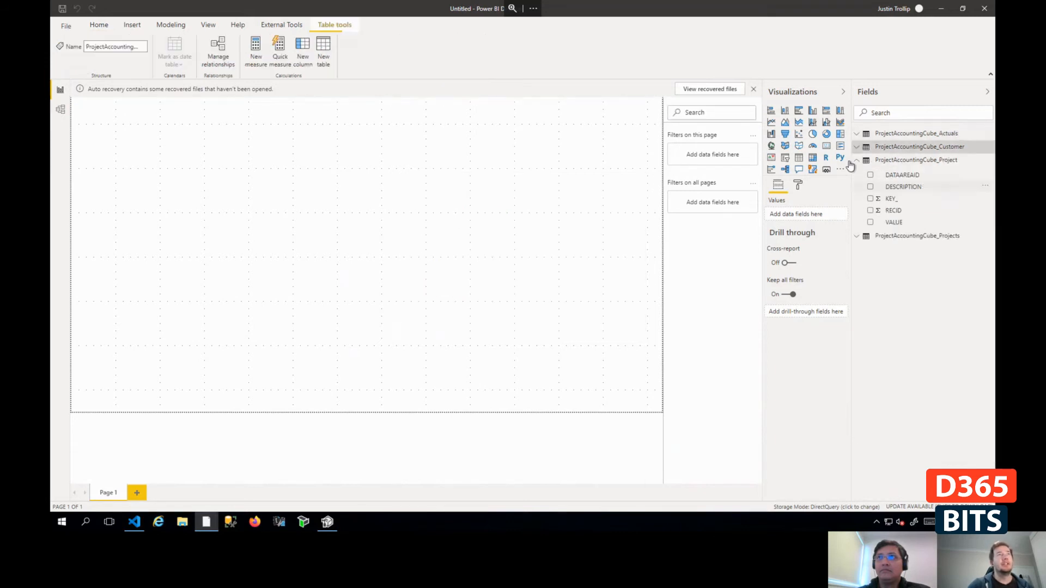
# - Delete the ProjectAccountingCube_Project table from the model and confirm the deletion
pyautogui.click(989, 161)
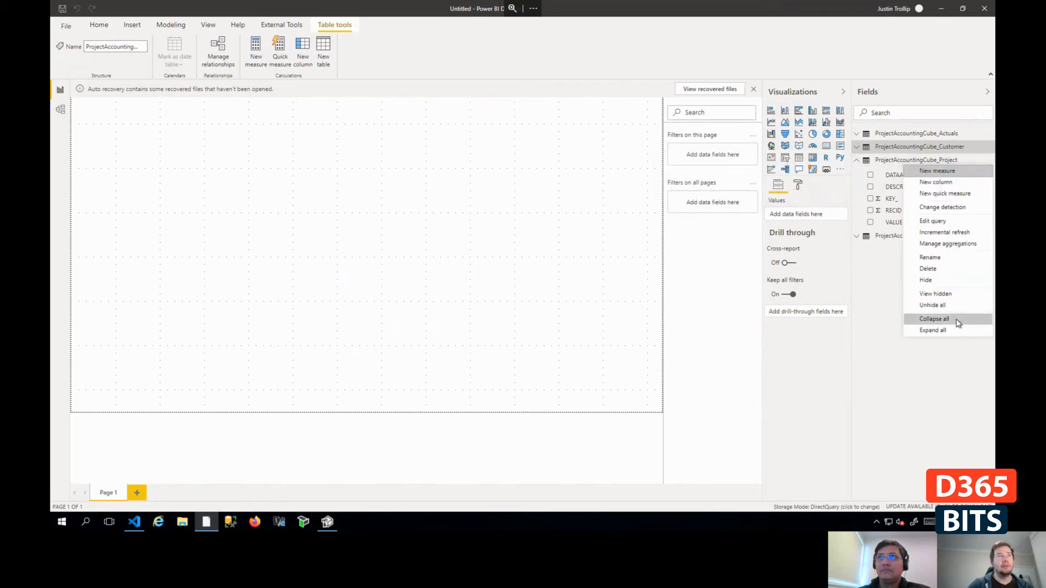
pyautogui.click(936, 268)
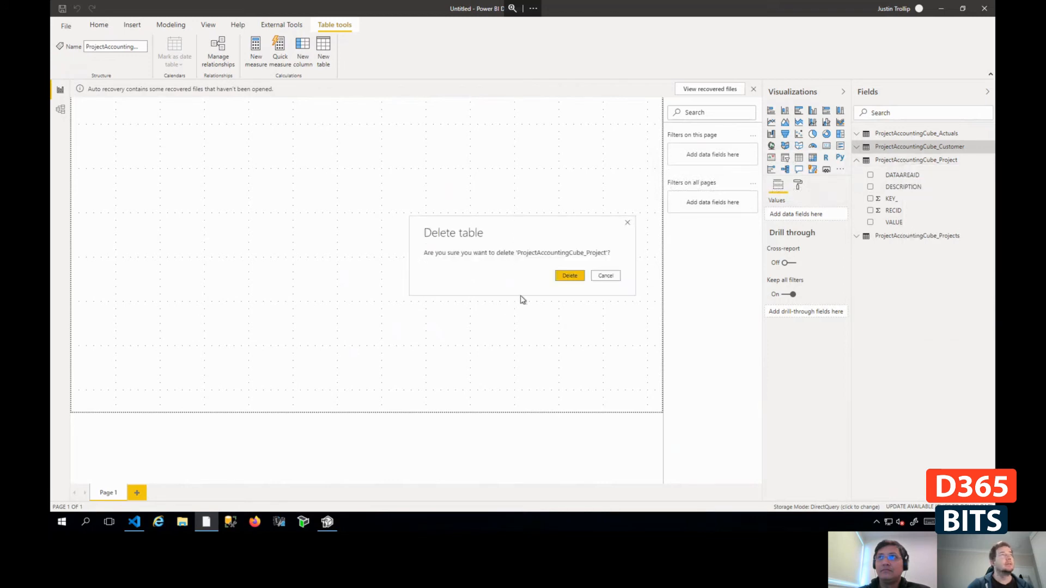
pyautogui.click(569, 276)
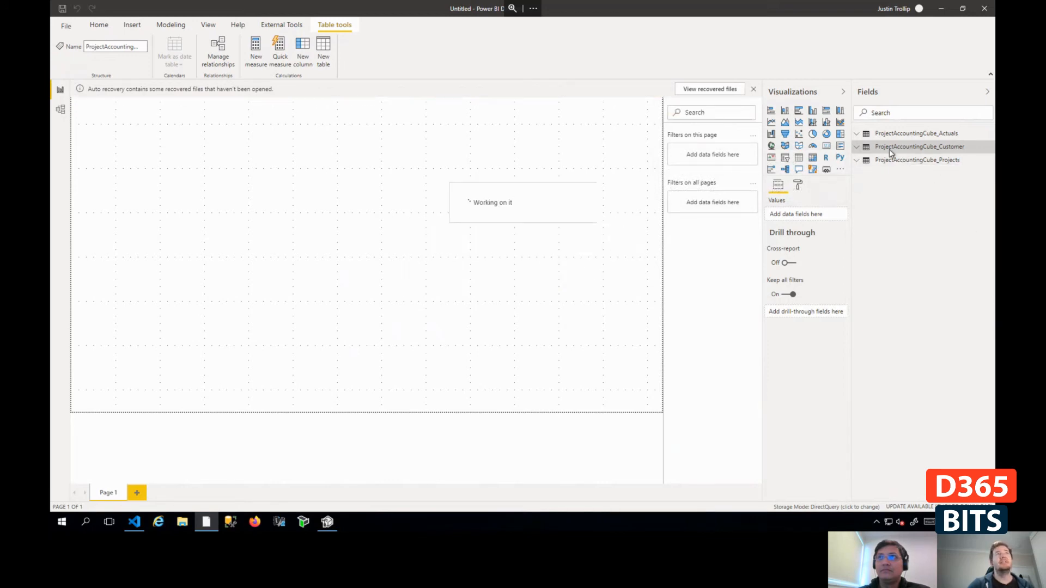
pyautogui.rightClick(896, 163)
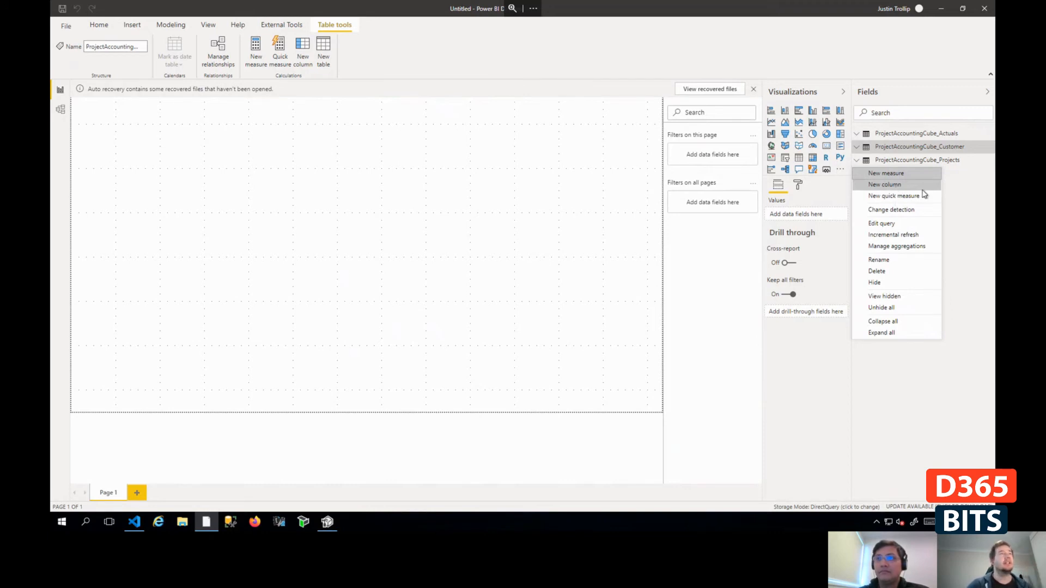
pyautogui.click(989, 205)
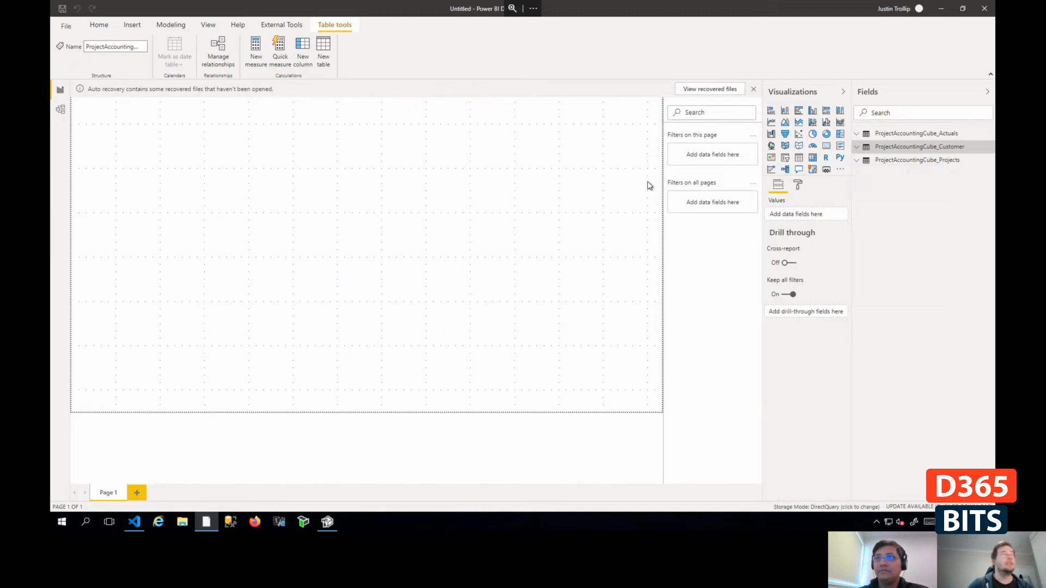
# - Show the data model diagram and move the Actuals and Projects tables closer to the Customer table
pyautogui.click(60, 109)
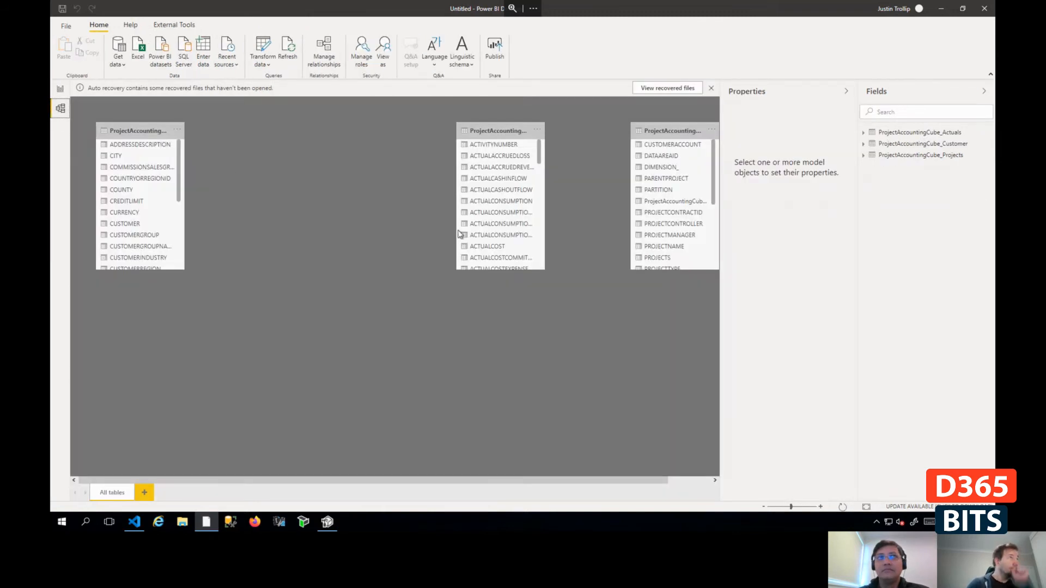
pyautogui.moveTo(489, 142); pyautogui.dragTo(308, 137)
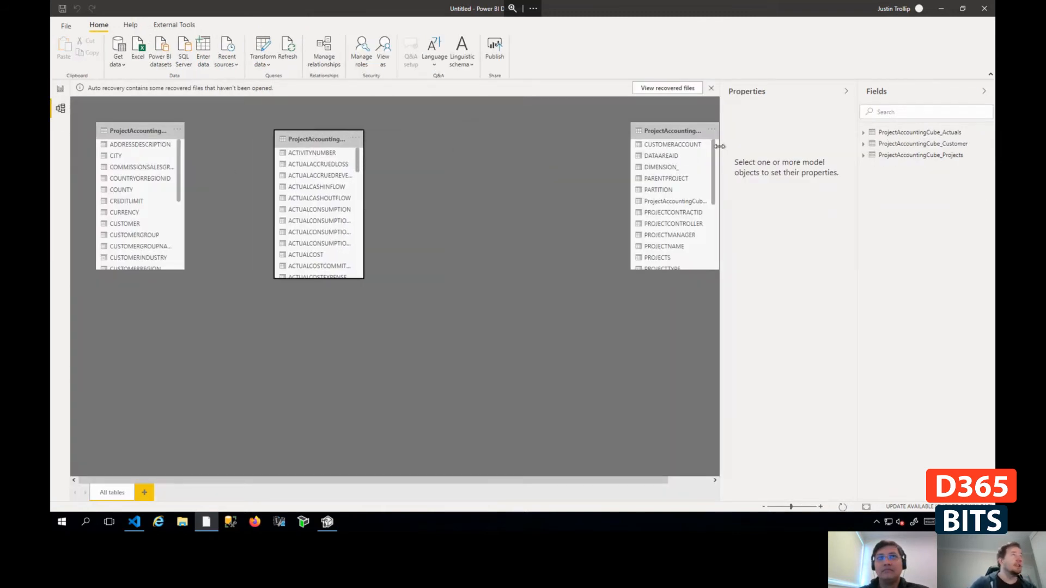
pyautogui.moveTo(669, 127); pyautogui.dragTo(514, 135)
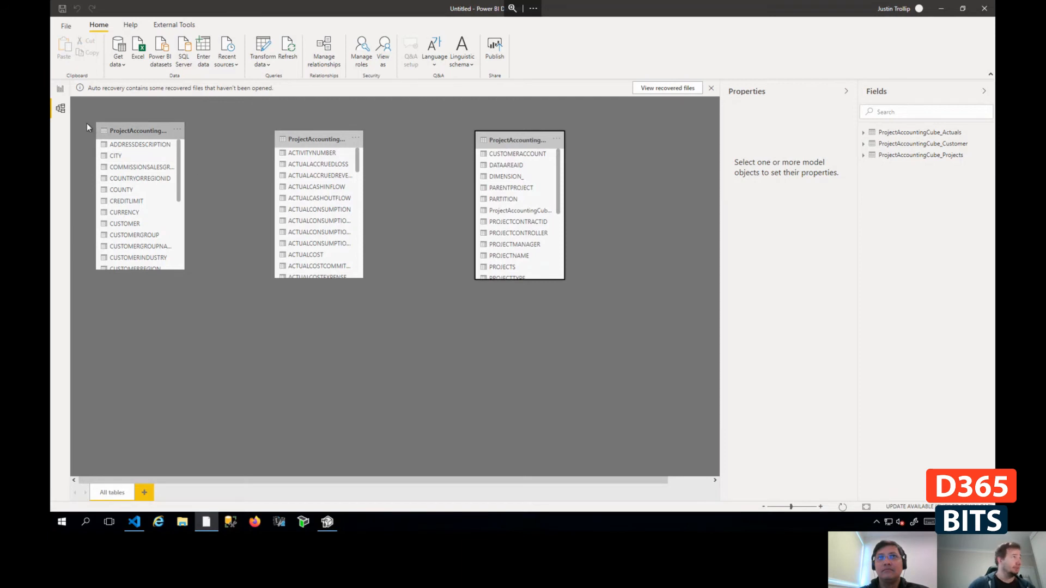
# - Rename the ProjectAccountingCube_Actuals table to Actuals
pyautogui.rightClick(920, 134)
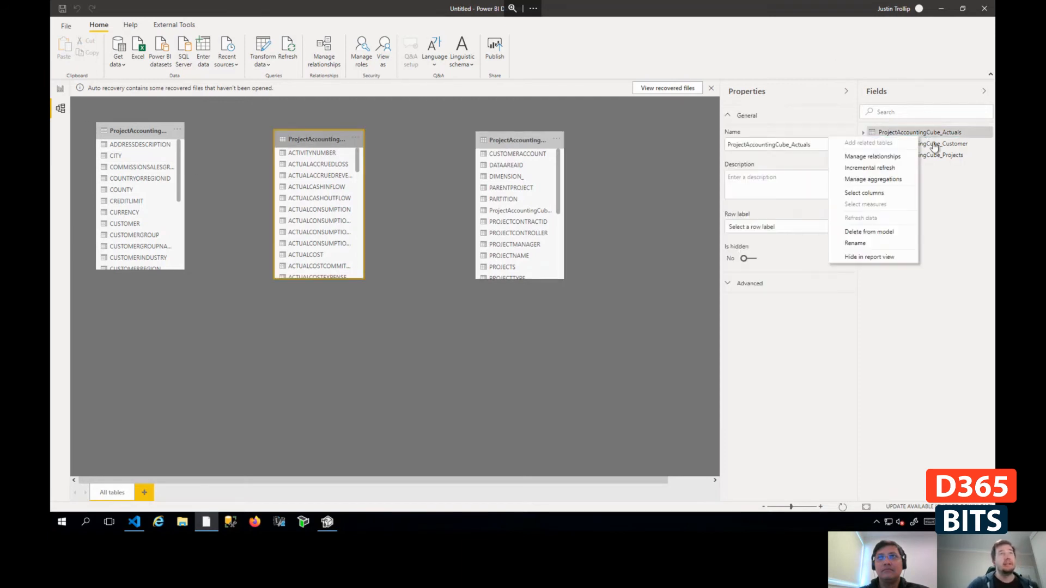
pyautogui.click(868, 243)
pyautogui.press('Home')
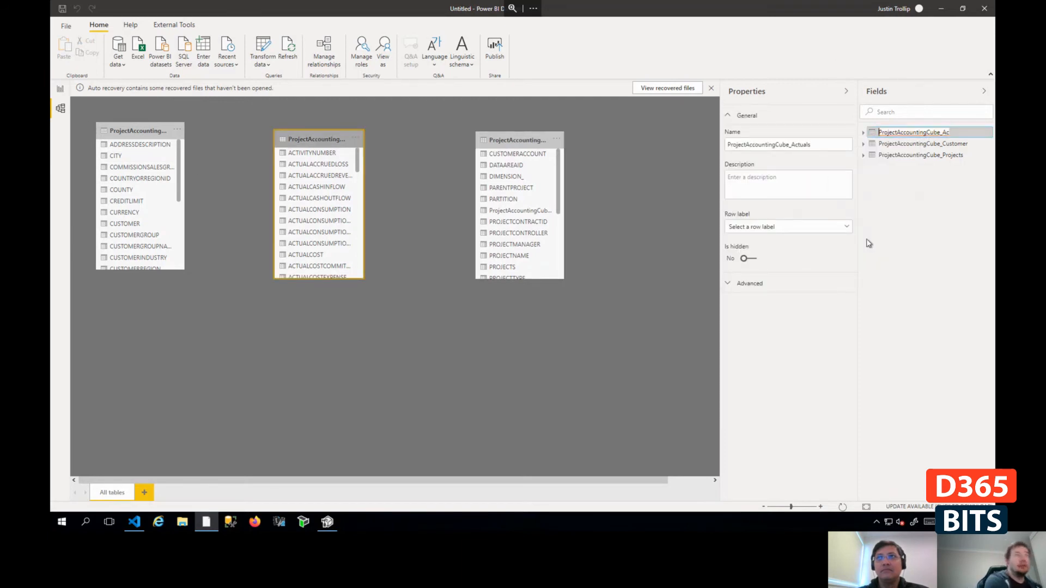
pyautogui.press('Delete')
pyautogui.press('Delete')
pyautogui.press('Delete')
pyautogui.press('Delete')
pyautogui.press('Delete')
pyautogui.press('Delete')
pyautogui.press('Delete')
pyautogui.press('Delete')
pyautogui.press('Delete')
pyautogui.press('Delete')
pyautogui.press('Delete')
pyautogui.press('Delete')
pyautogui.press('Delete')
pyautogui.press('Delete')
pyautogui.press('Delete')
pyautogui.press('Delete')
pyautogui.press('Delete')
pyautogui.press('Delete')
pyautogui.press('Delete')
pyautogui.press('Delete')
pyautogui.press('Delete')
pyautogui.press('Delete')
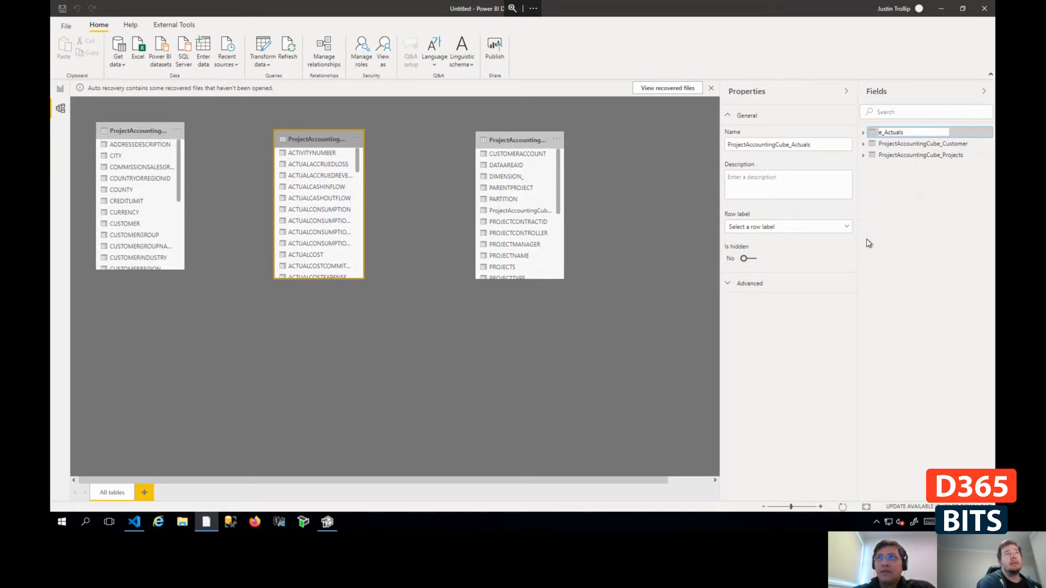
pyautogui.press('Return')
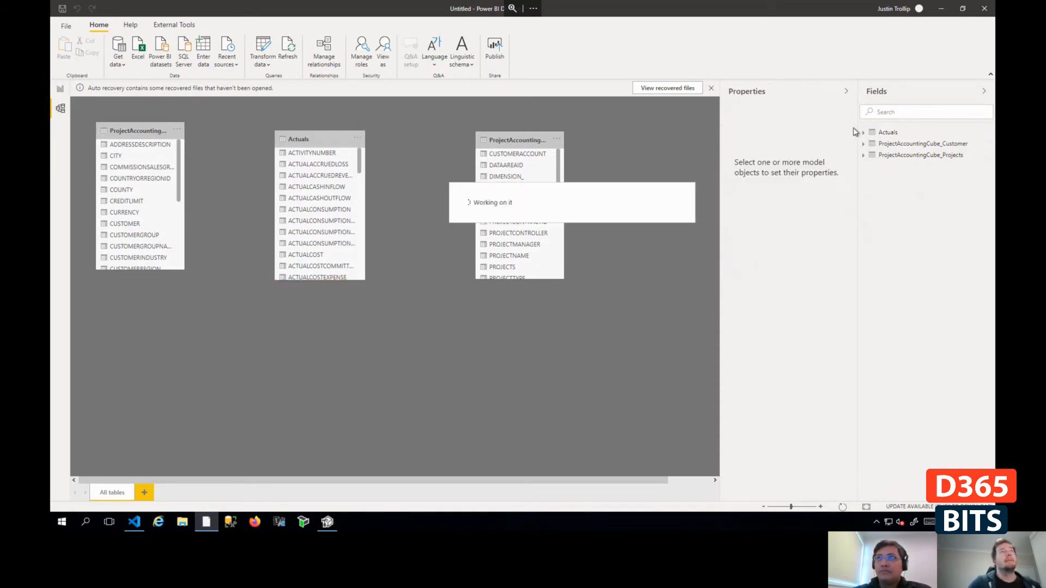
# - Rename the ProjectAccountingCube_Customer table to Customer
pyautogui.rightClick(904, 146)
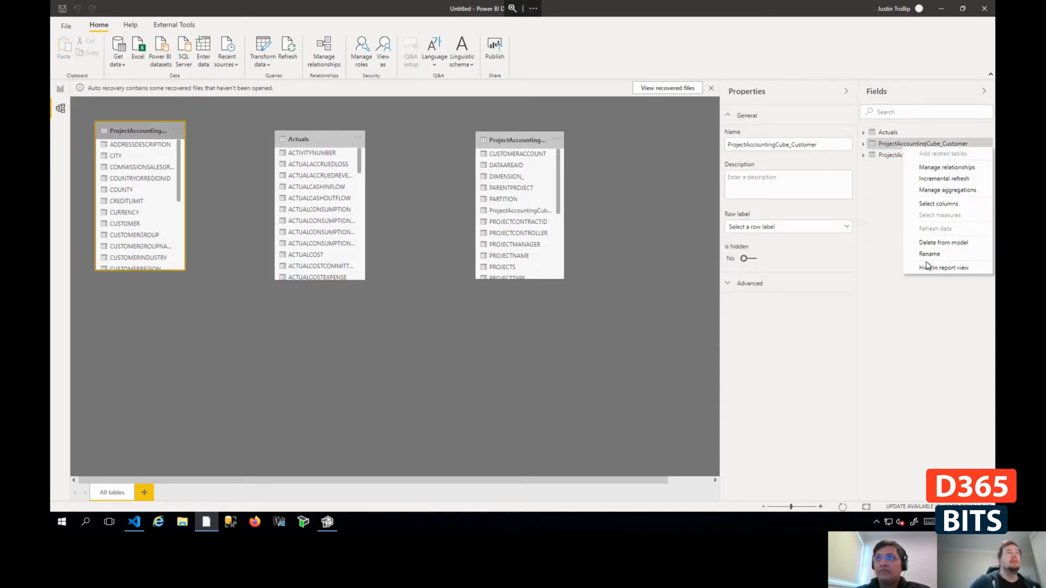
pyautogui.click(930, 254)
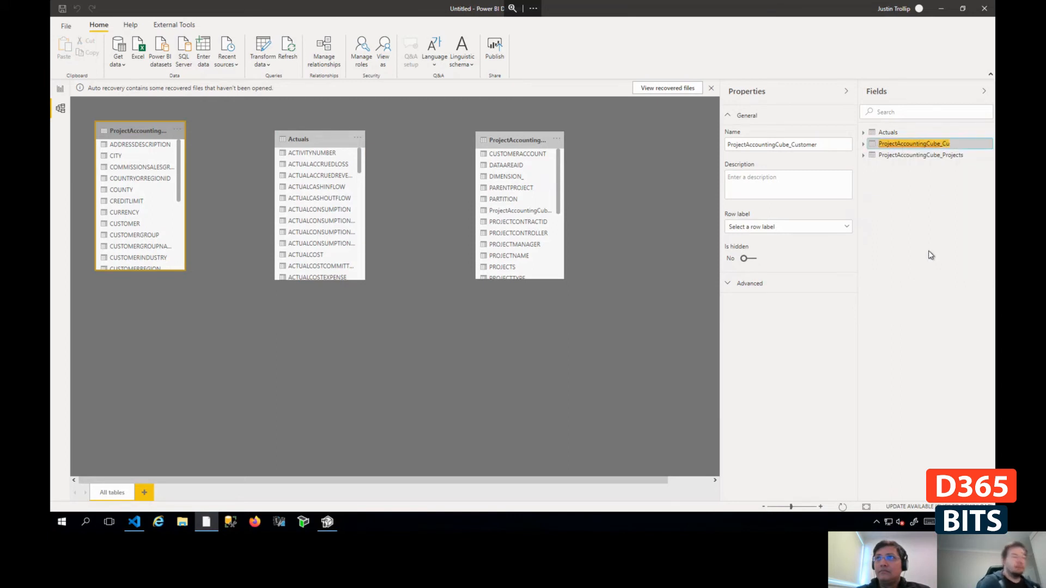
pyautogui.press('Delete')
pyautogui.press('Delete')
pyautogui.press('Delete')
pyautogui.press('Delete')
pyautogui.press('Delete')
pyautogui.press('Delete')
pyautogui.press('Delete')
pyautogui.press('Delete')
pyautogui.press('Delete')
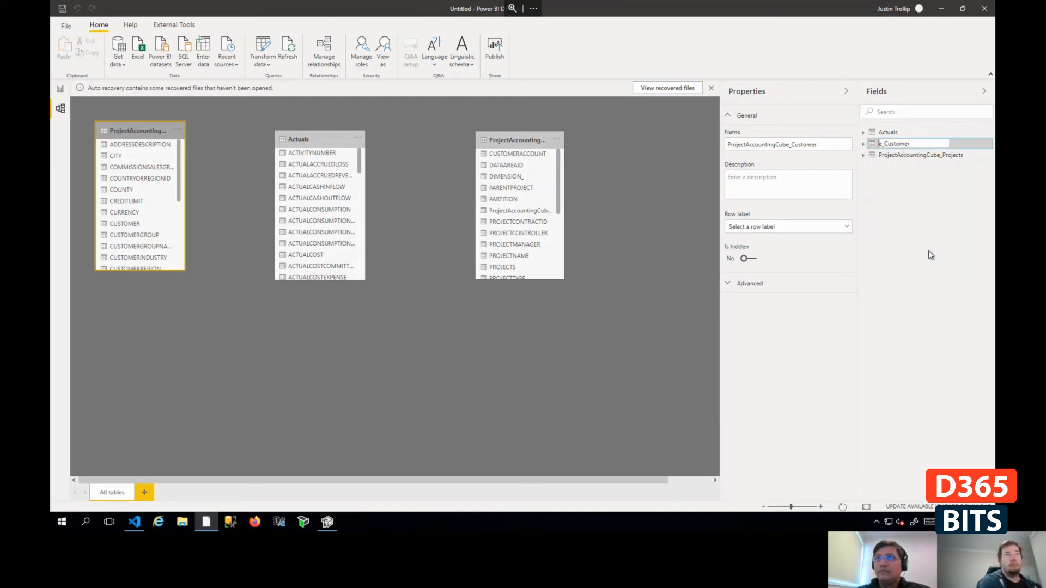
pyautogui.press('Return')
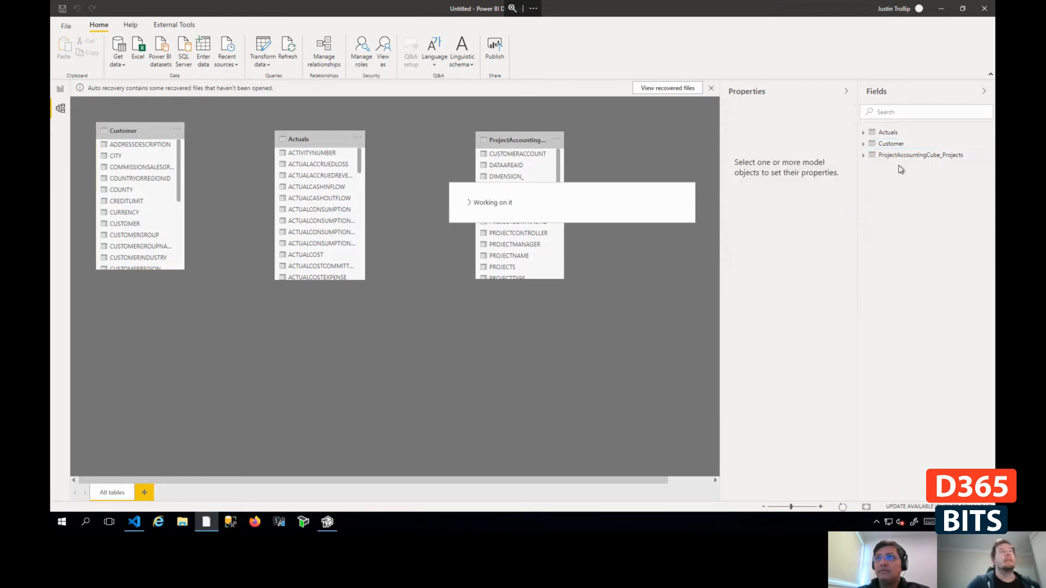
# - Rename the ProjectAccountingCube_Projects table to Projects
pyautogui.rightClick(904, 157)
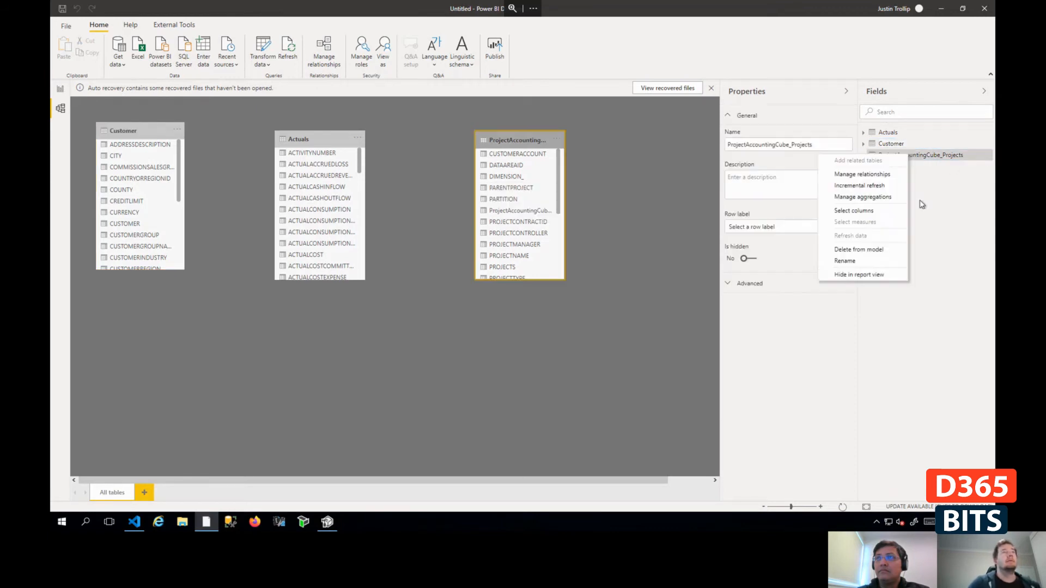
pyautogui.click(865, 262)
pyautogui.press('Home')
pyautogui.press('Delete')
pyautogui.press('Delete')
pyautogui.press('Delete')
pyautogui.press('Delete')
pyautogui.press('Delete')
pyautogui.press('Delete')
pyautogui.press('Delete')
pyautogui.press('Delete')
pyautogui.press('Delete')
pyautogui.press('Delete')
pyautogui.press('Delete')
pyautogui.press('Delete')
pyautogui.press('Delete')
pyautogui.press('Delete')
pyautogui.press('Delete')
pyautogui.press('Delete')
pyautogui.press('Delete')
pyautogui.press('Delete')
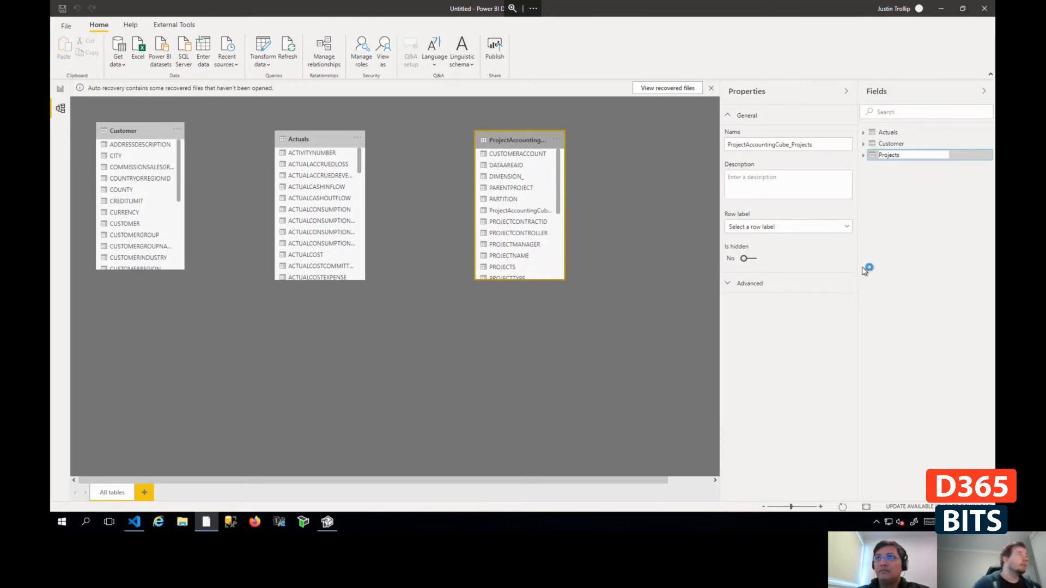
pyautogui.press('Return')
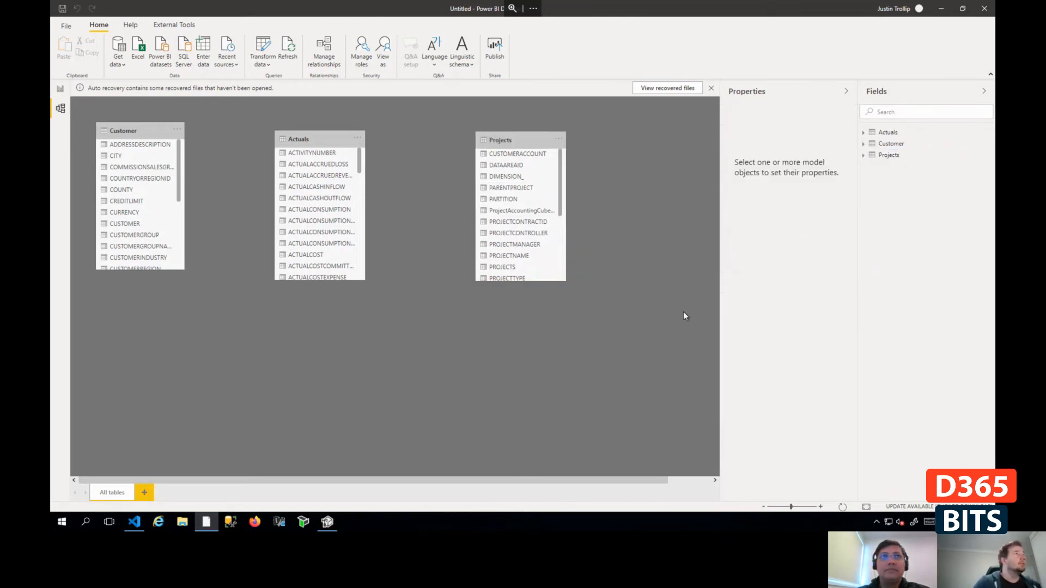
# - Rearrange the diagram so the Projects table sits slightly lower between Customer and Actuals
pyautogui.moveTo(305, 139); pyautogui.dragTo(455, 314)
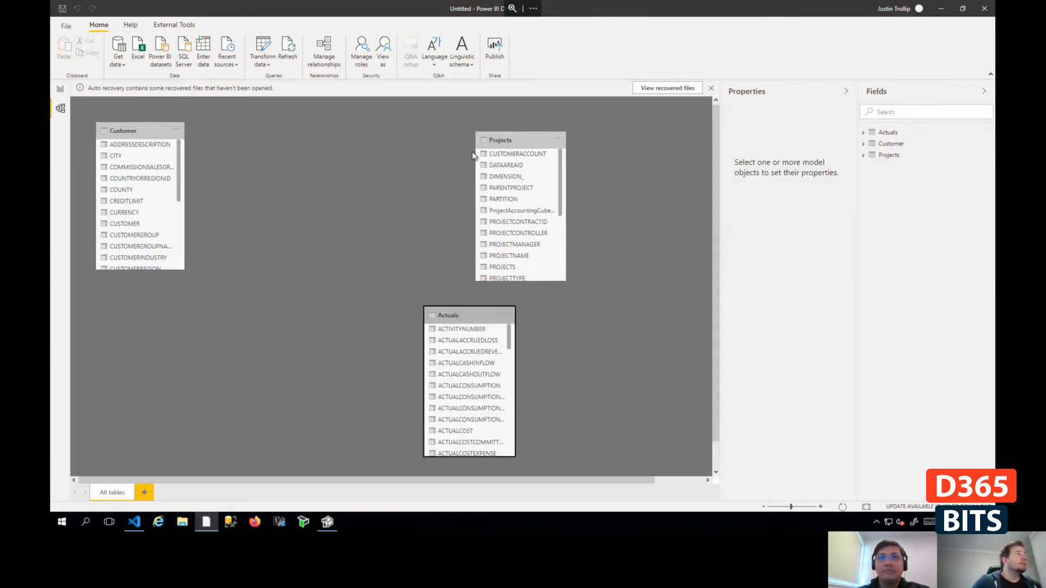
pyautogui.moveTo(507, 140); pyautogui.dragTo(337, 206)
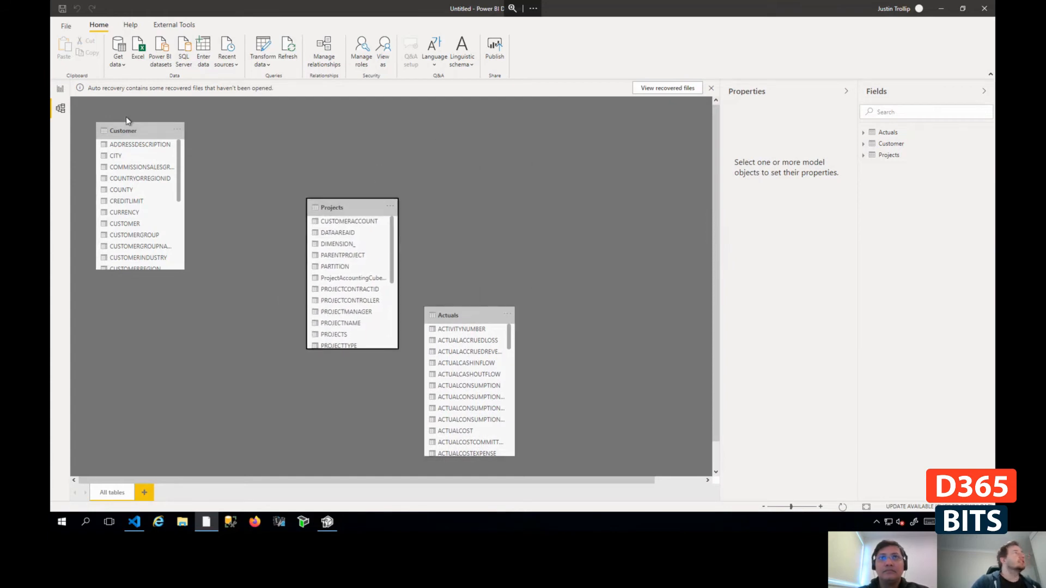
pyautogui.moveTo(127, 120); pyautogui.dragTo(156, 120)
pyautogui.moveTo(345, 212); pyautogui.dragTo(332, 237)
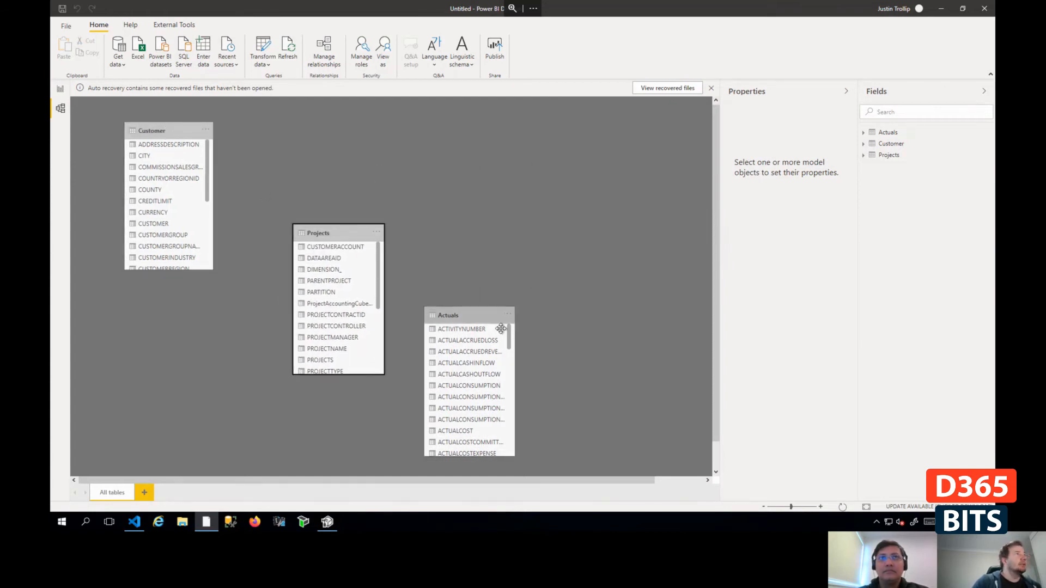
pyautogui.moveTo(474, 316); pyautogui.dragTo(490, 143)
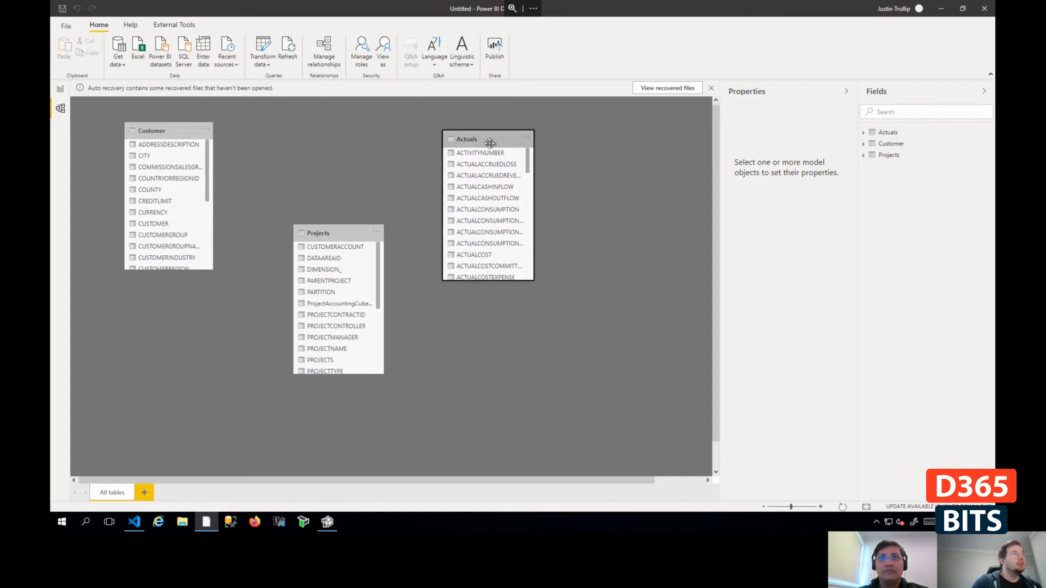
# - Start a relationship between Customer and Projects, choosing ProjectAccountingCube_Customer_FK as the Customer column
pyautogui.moveTo(162, 215); pyautogui.dragTo(344, 327)
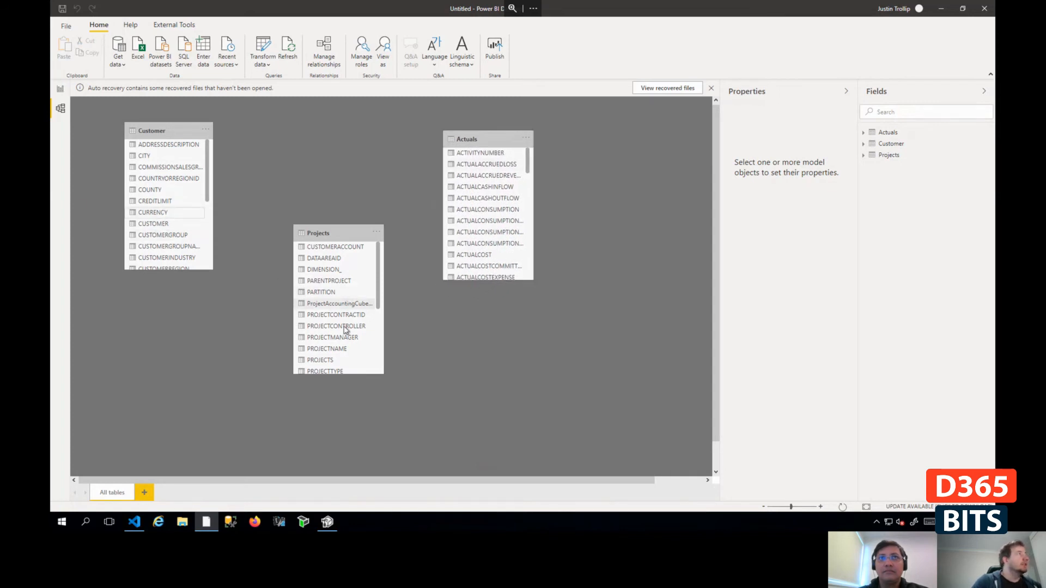
pyautogui.moveTo(152, 215); pyautogui.dragTo(356, 301)
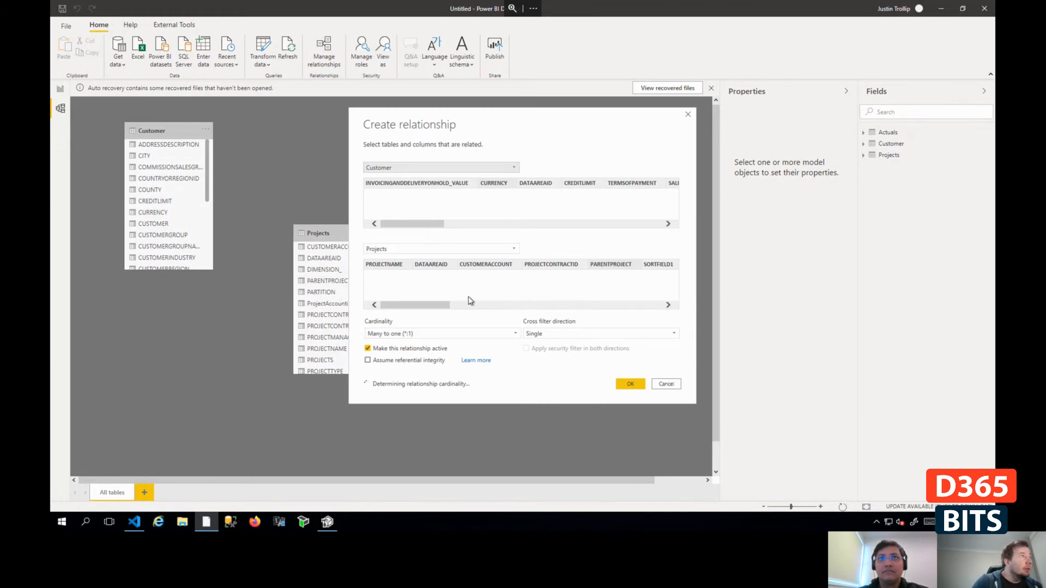
pyautogui.click(567, 224)
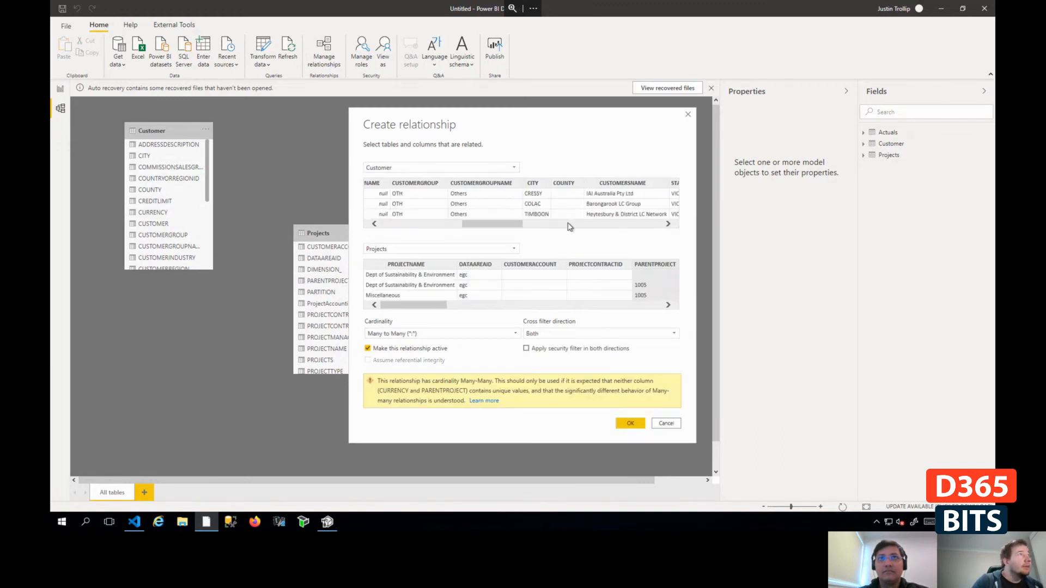
pyautogui.click(586, 224)
pyautogui.moveTo(521, 225); pyautogui.dragTo(625, 229)
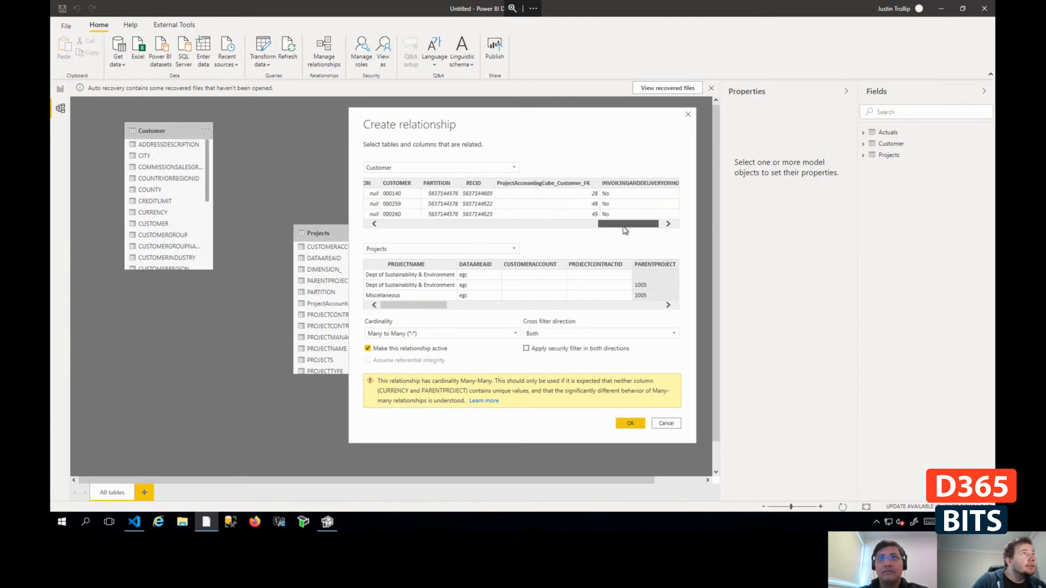
pyautogui.click(546, 184)
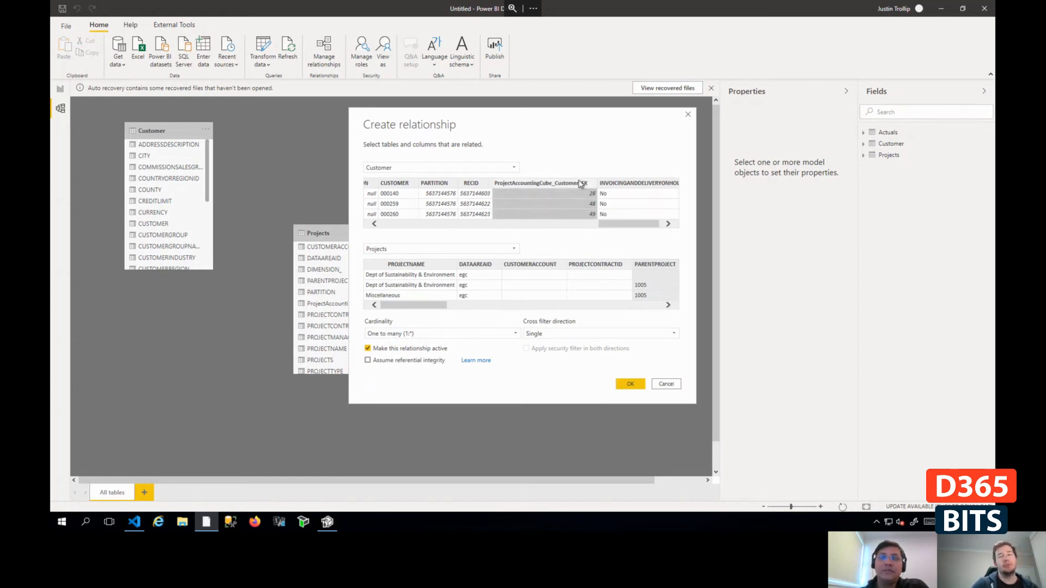
# - Choose CUSTOMERACCOUNT as the Projects column and create the active relationship with Customer
pyautogui.moveTo(411, 305); pyautogui.dragTo(631, 320)
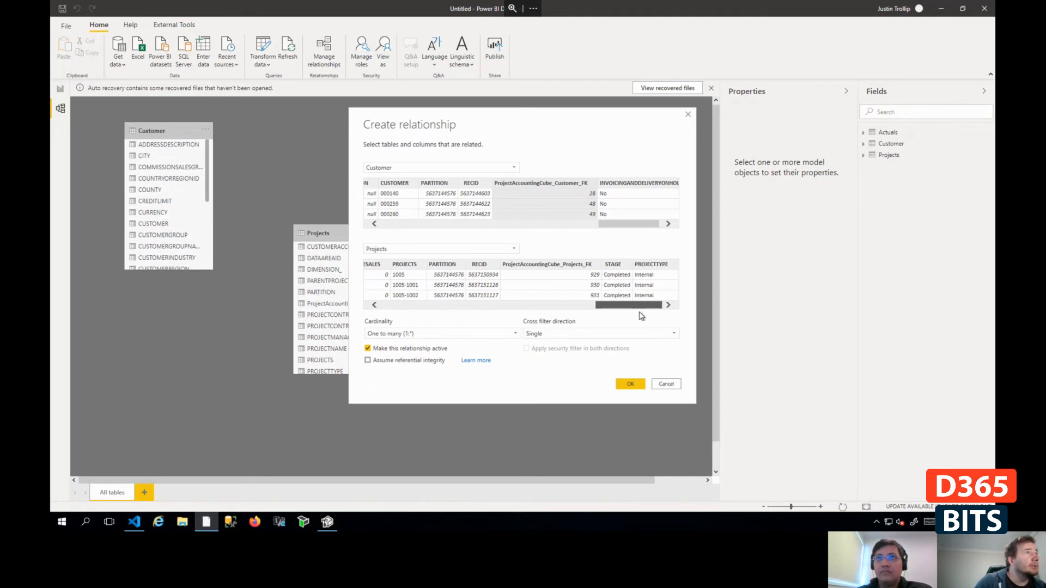
pyautogui.moveTo(624, 318); pyautogui.dragTo(428, 320)
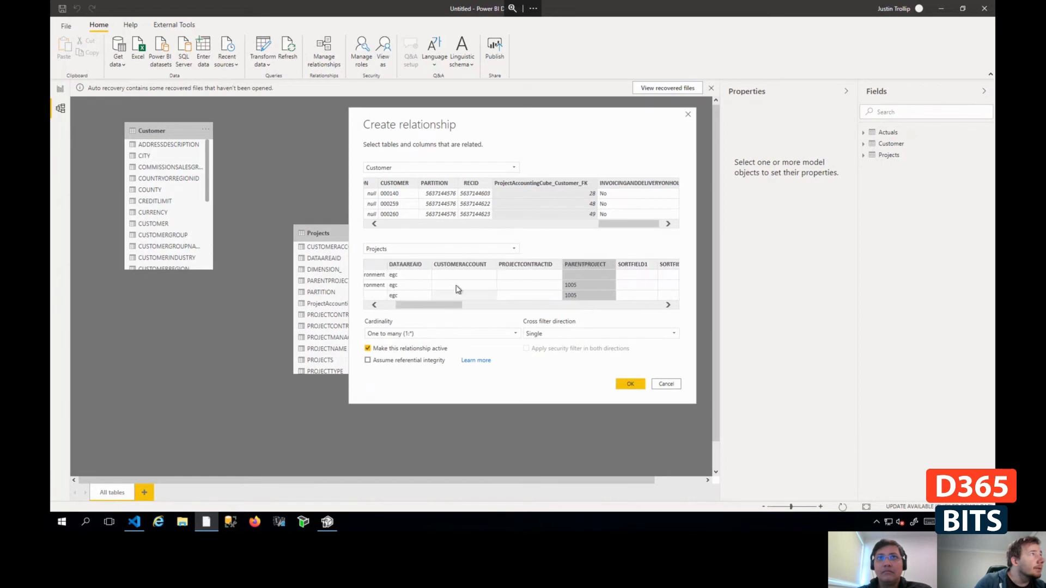
pyautogui.click(467, 267)
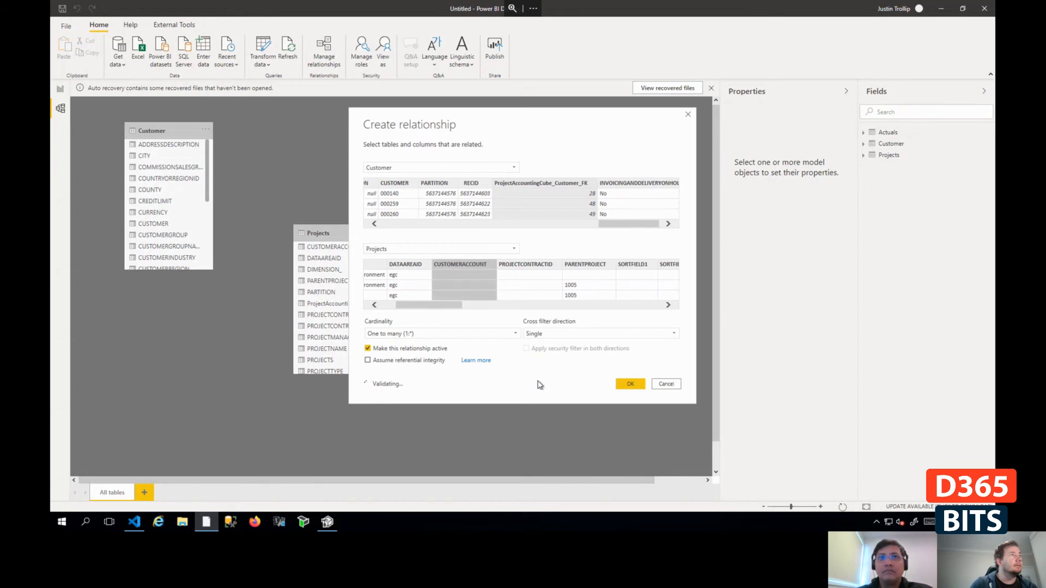
pyautogui.moveTo(433, 311); pyautogui.dragTo(467, 310)
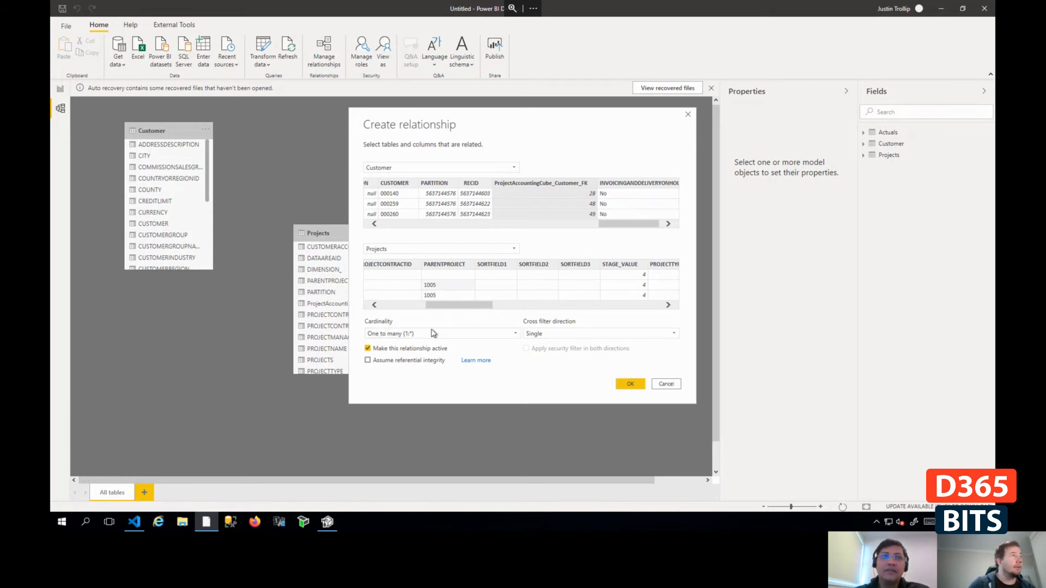
pyautogui.click(630, 384)
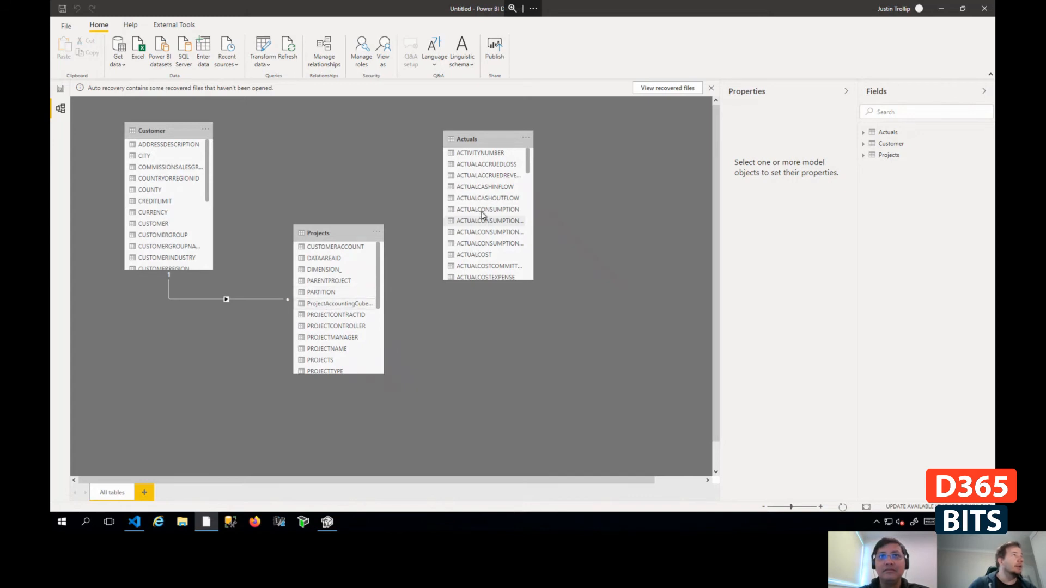
# - Start a relationship between Projects and Actuals, choosing ProjectAccountingCube_Projects_FK as the related column in both tables
pyautogui.moveTo(329, 281); pyautogui.dragTo(475, 215)
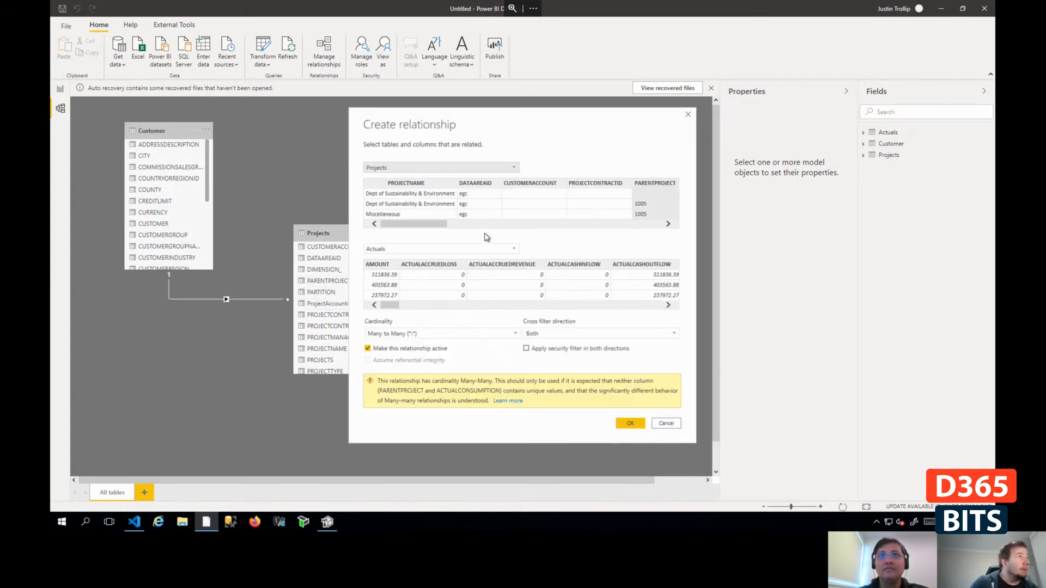
pyautogui.click(473, 305)
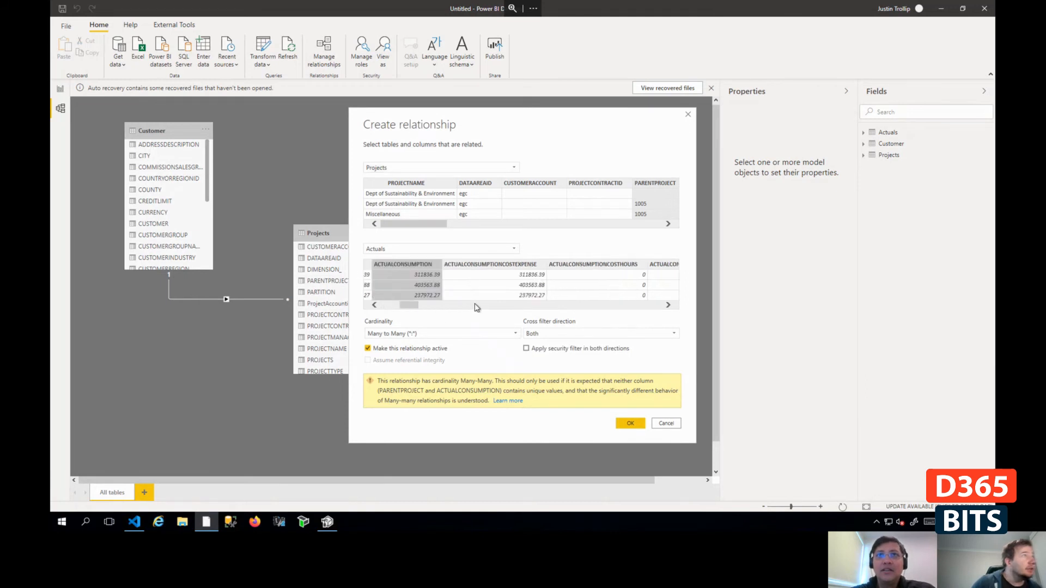
pyautogui.click(476, 307)
pyautogui.click(487, 308)
pyautogui.click(490, 309)
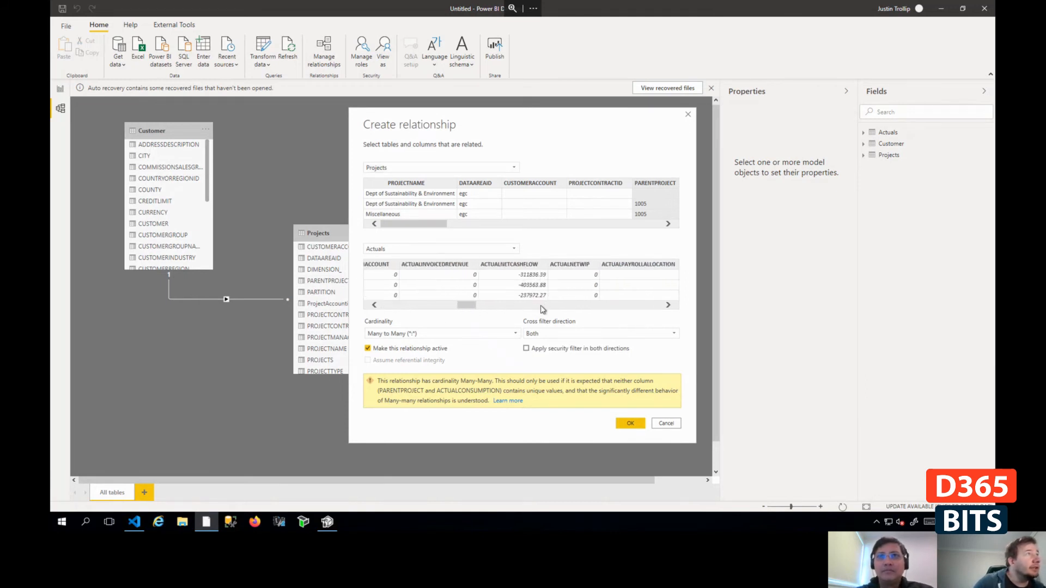
pyautogui.click(545, 307)
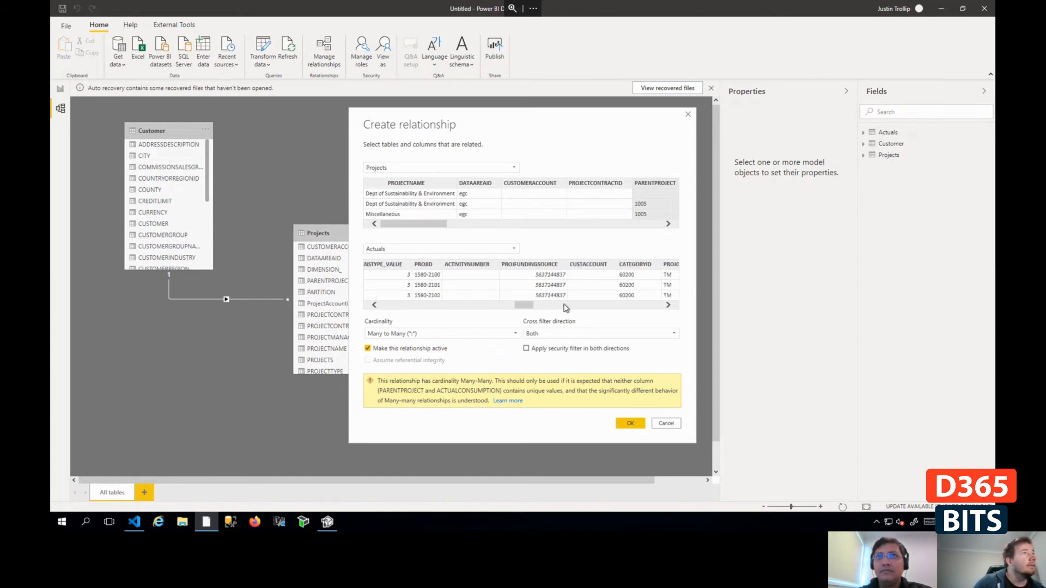
pyautogui.moveTo(532, 309); pyautogui.dragTo(614, 314)
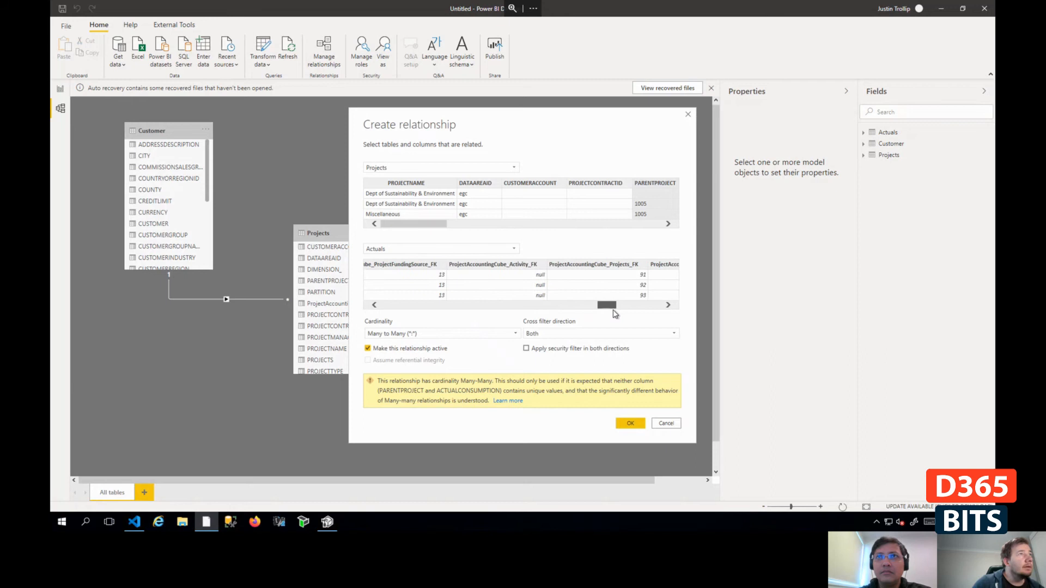
pyautogui.click(606, 261)
pyautogui.moveTo(420, 224); pyautogui.dragTo(618, 229)
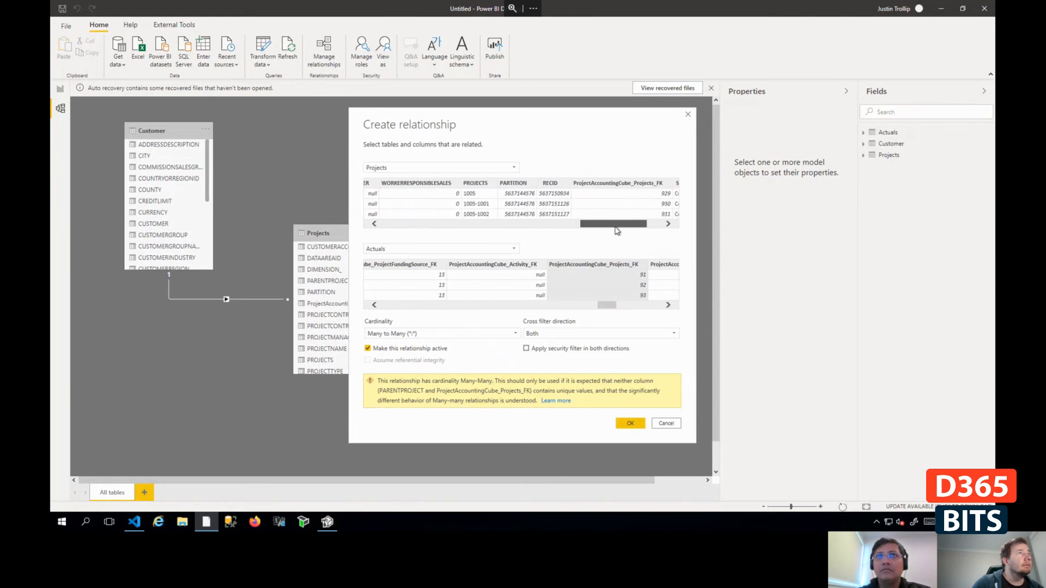
pyautogui.click(630, 185)
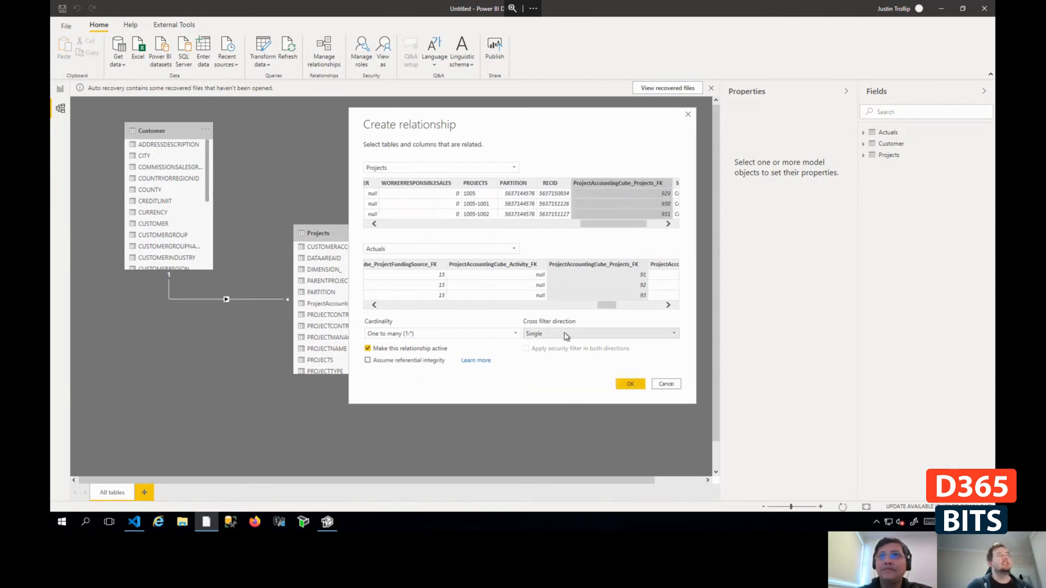
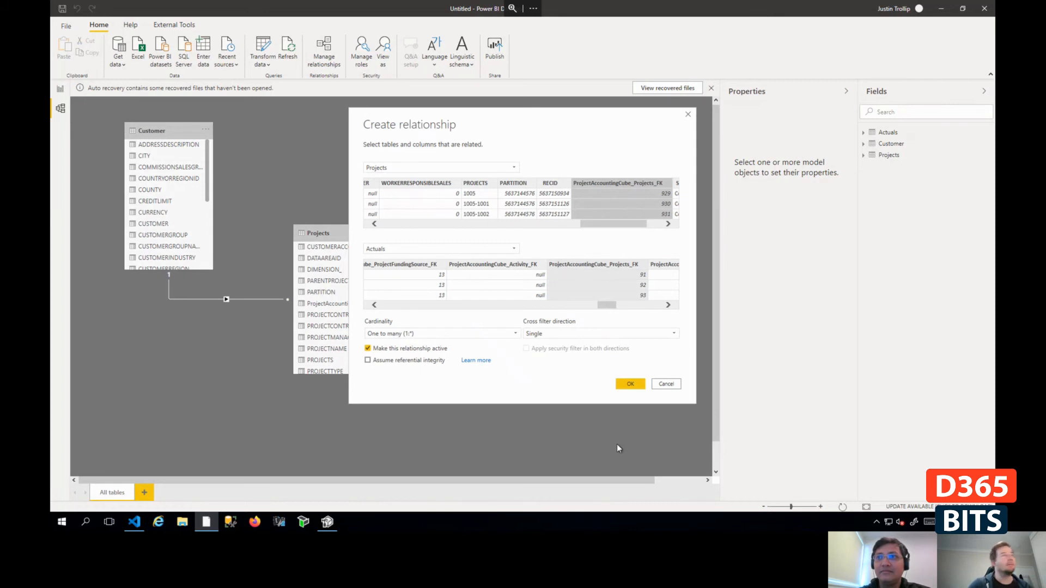
# - Create the active one-to-many relationship between Projects and Actuals and switch to the report canvas
pyautogui.click(632, 388)
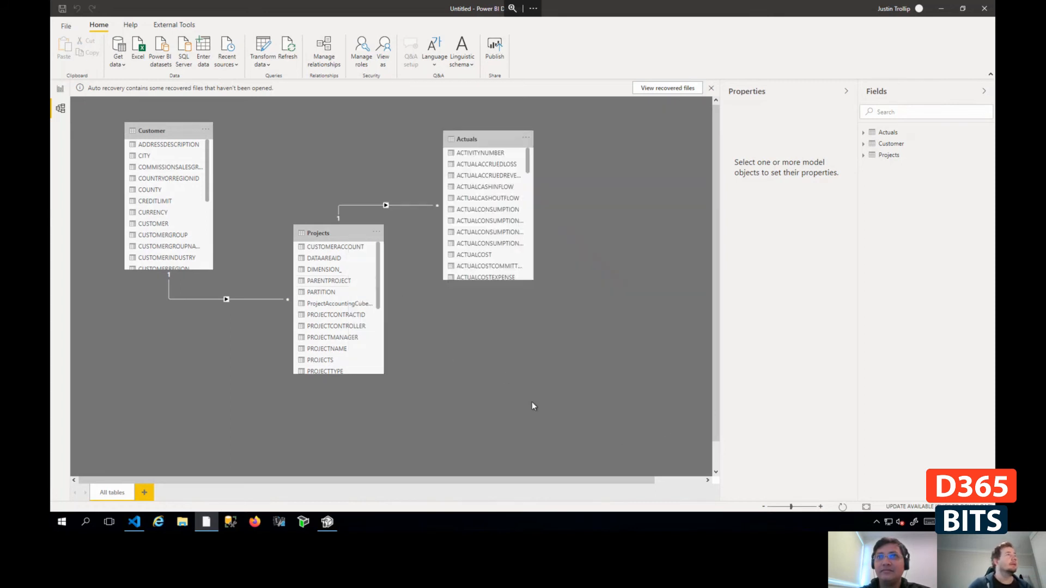
pyautogui.click(60, 90)
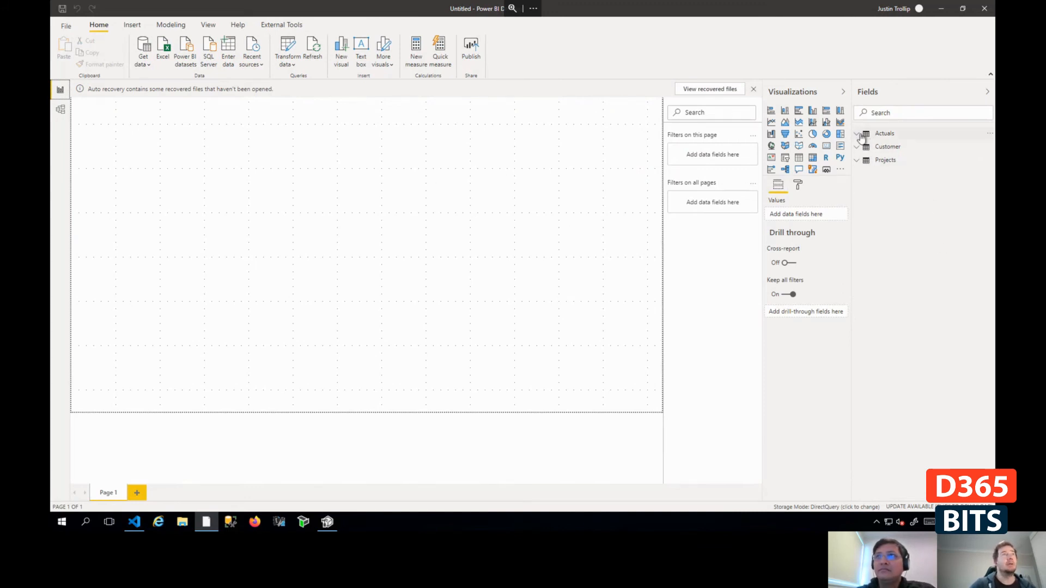
# - Build a column chart of ACTUALHOURS from Actuals by PROJECTNAME from Projects
pyautogui.click(884, 133)
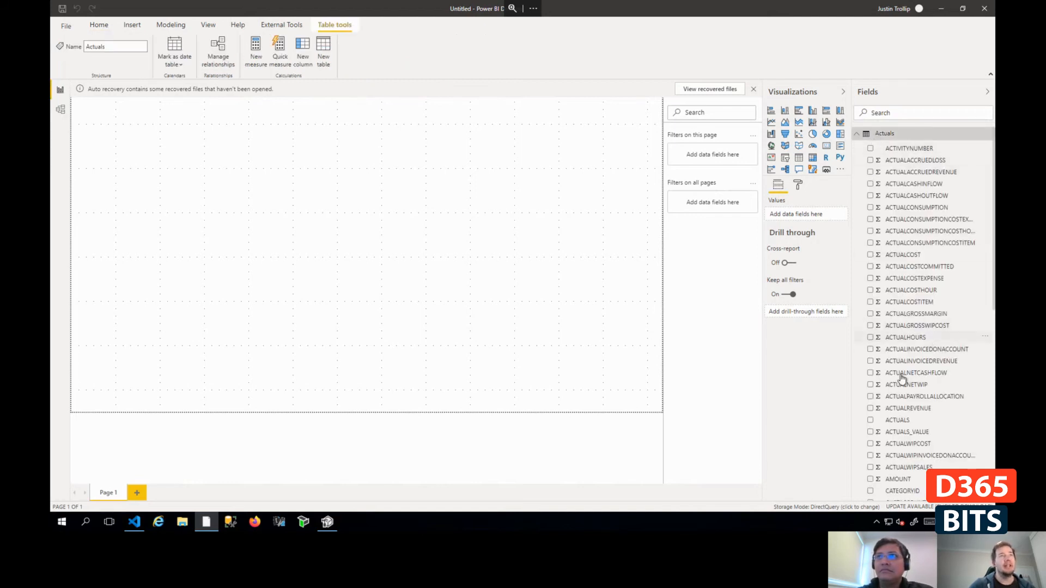
pyautogui.click(899, 337)
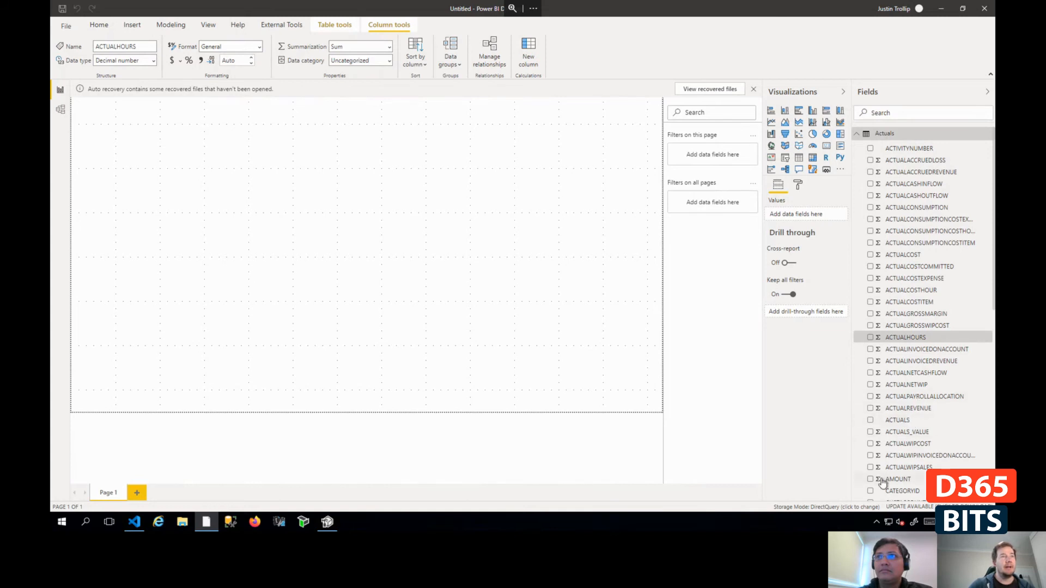
pyautogui.click(871, 338)
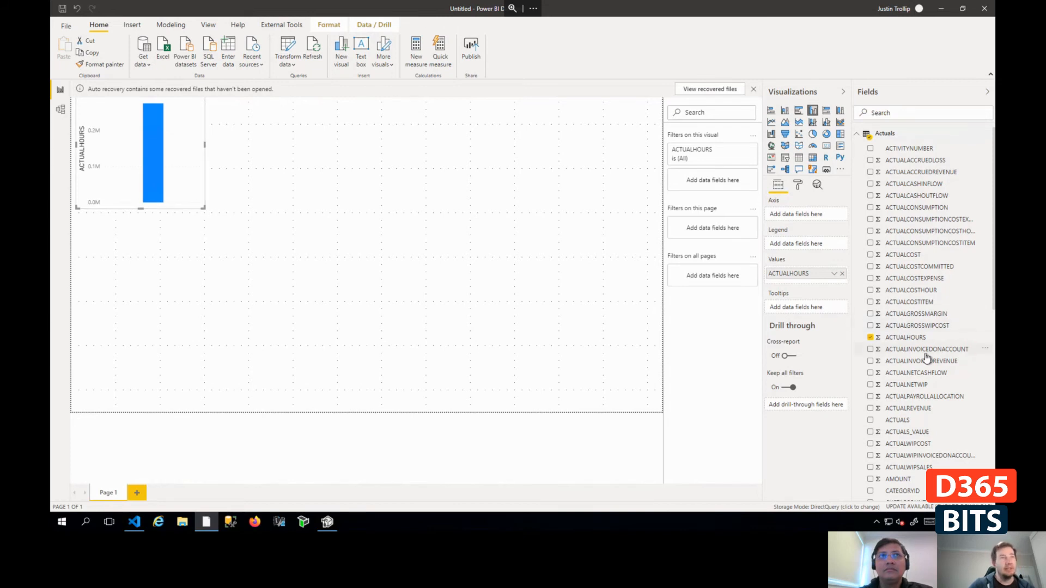
pyautogui.click(859, 136)
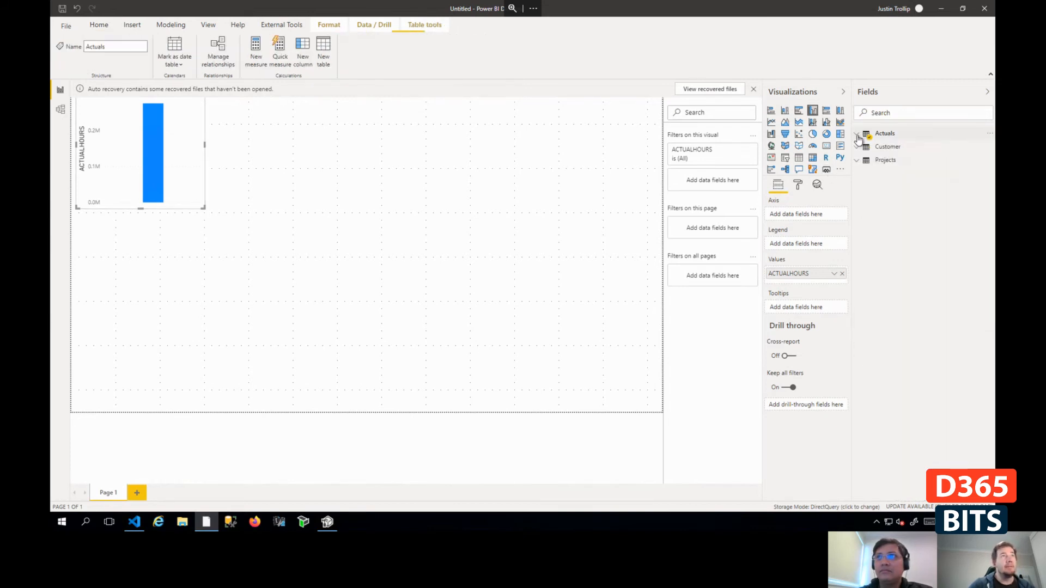
pyautogui.click(885, 159)
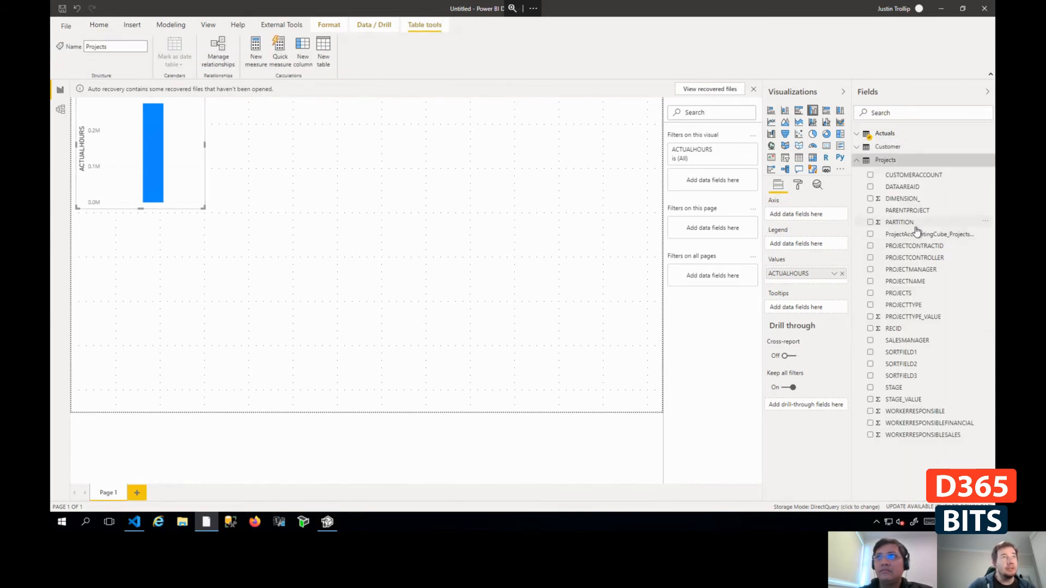
pyautogui.click(905, 282)
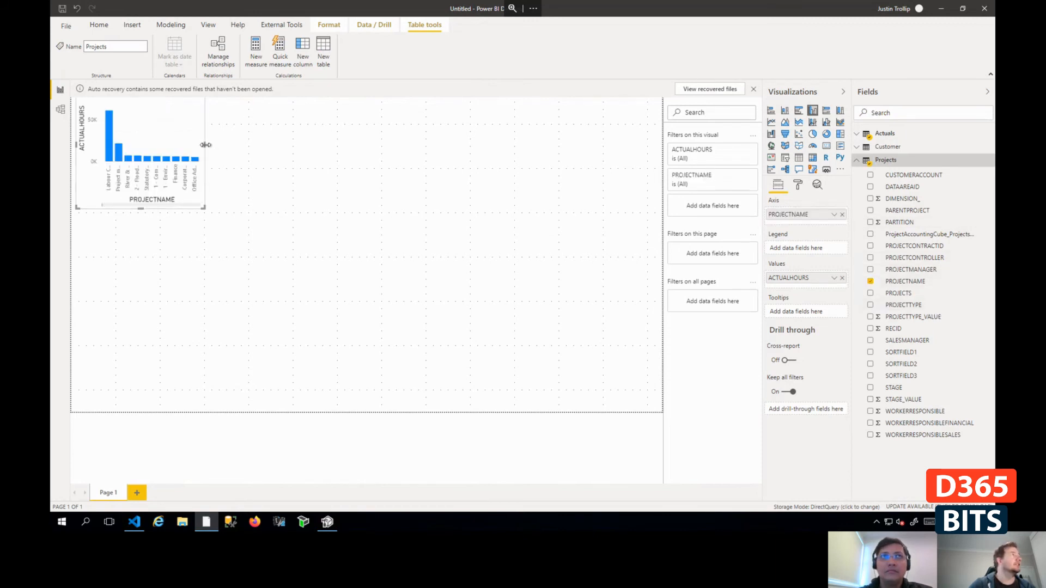
# - Widen the column chart across most of the page and move it lower, leaving space above it
pyautogui.moveTo(205, 144); pyautogui.dragTo(474, 164)
pyautogui.moveTo(309, 127); pyautogui.dragTo(416, 205)
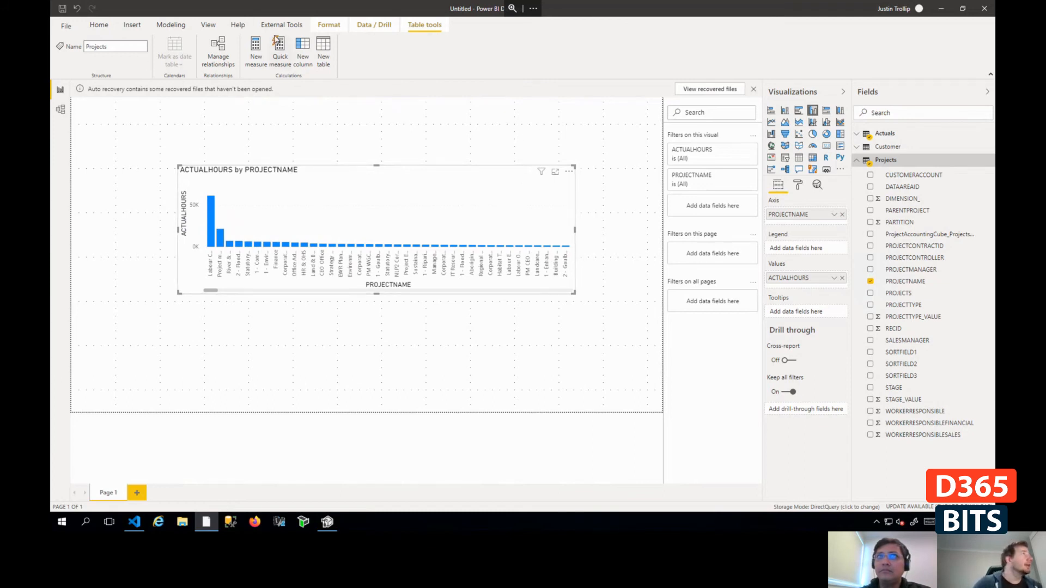
pyautogui.click(99, 27)
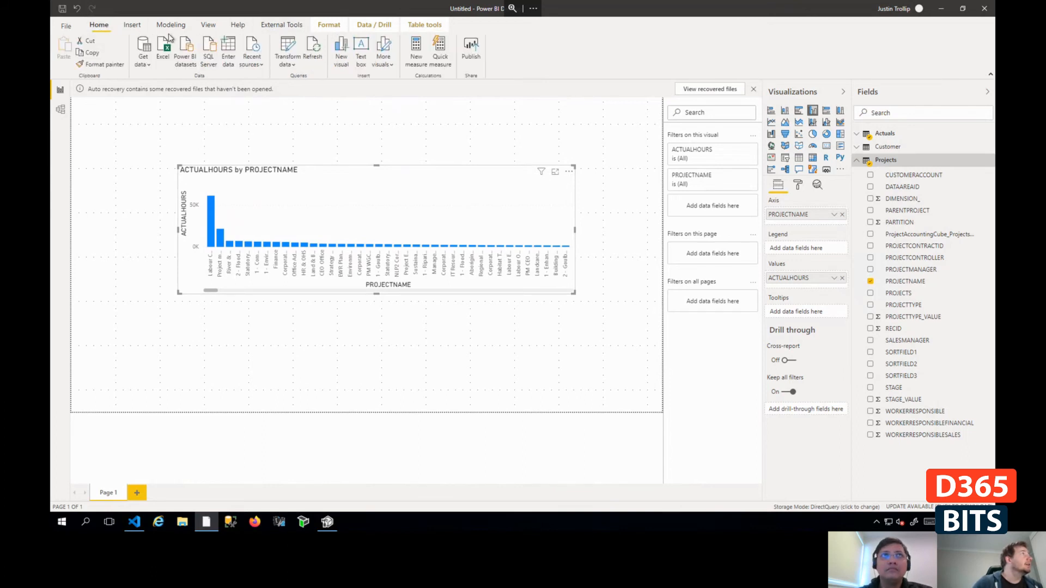
pyautogui.click(132, 25)
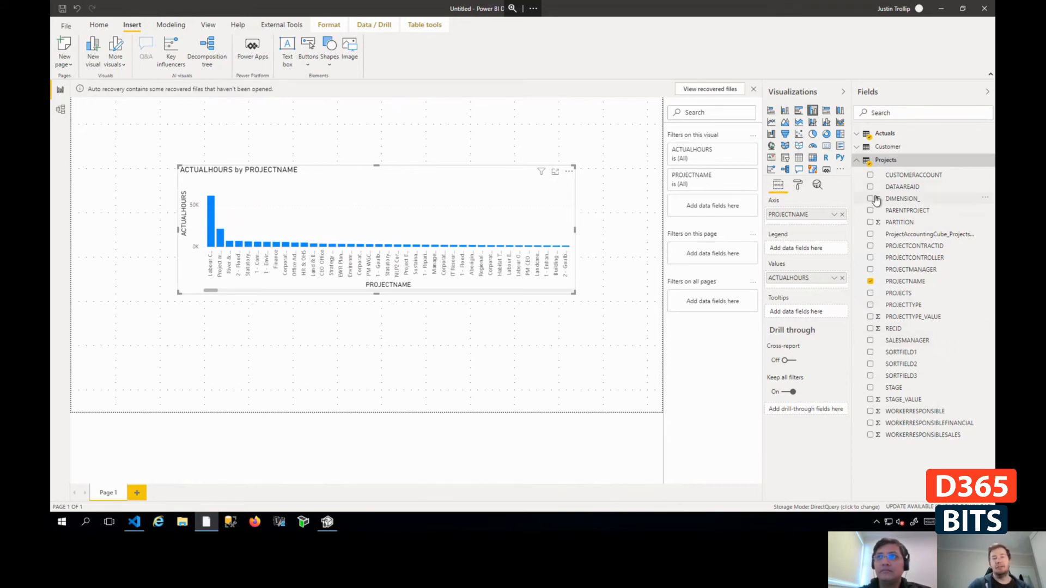
pyautogui.click(785, 160)
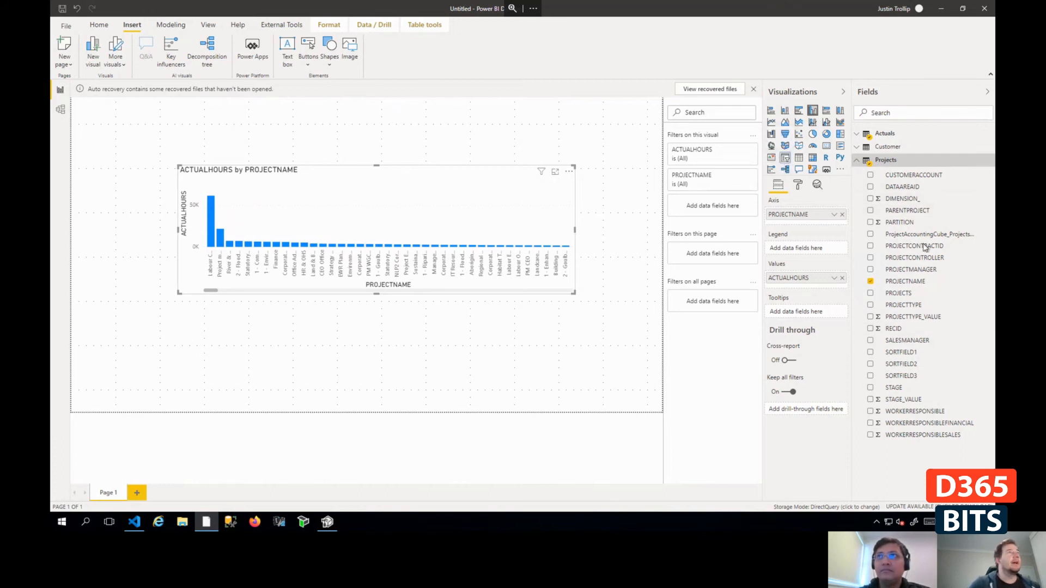
pyautogui.click(870, 294)
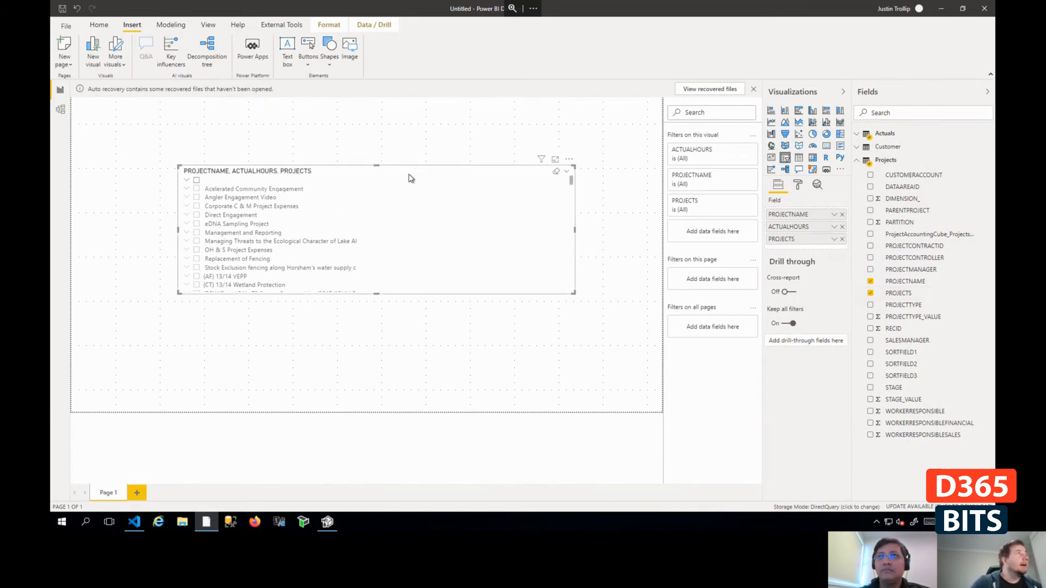
pyautogui.moveTo(411, 178); pyautogui.dragTo(411, 233)
pyautogui.moveTo(532, 256); pyautogui.dragTo(532, 199)
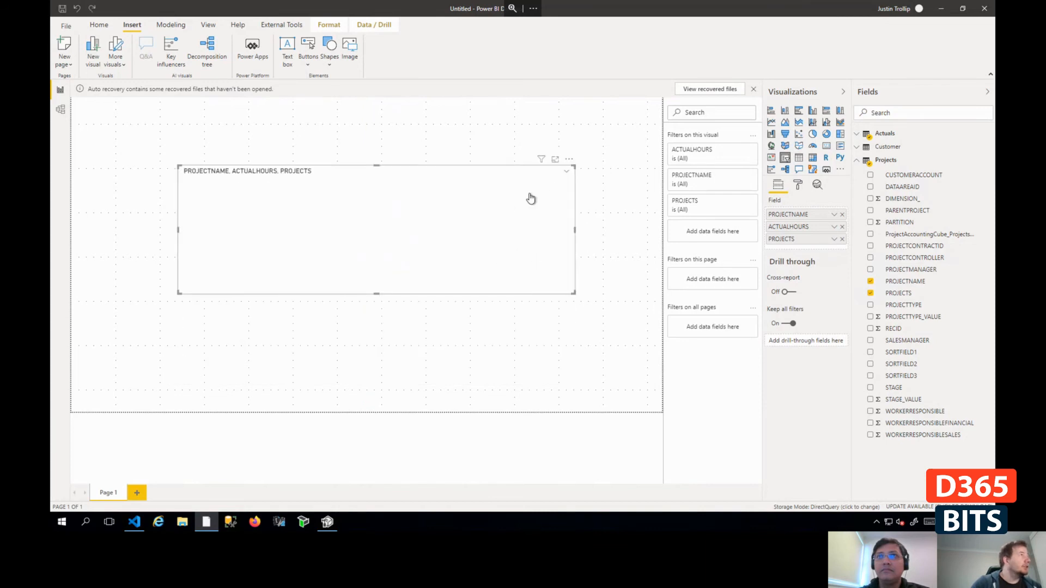
pyautogui.hotkey('ctrl', 'z')
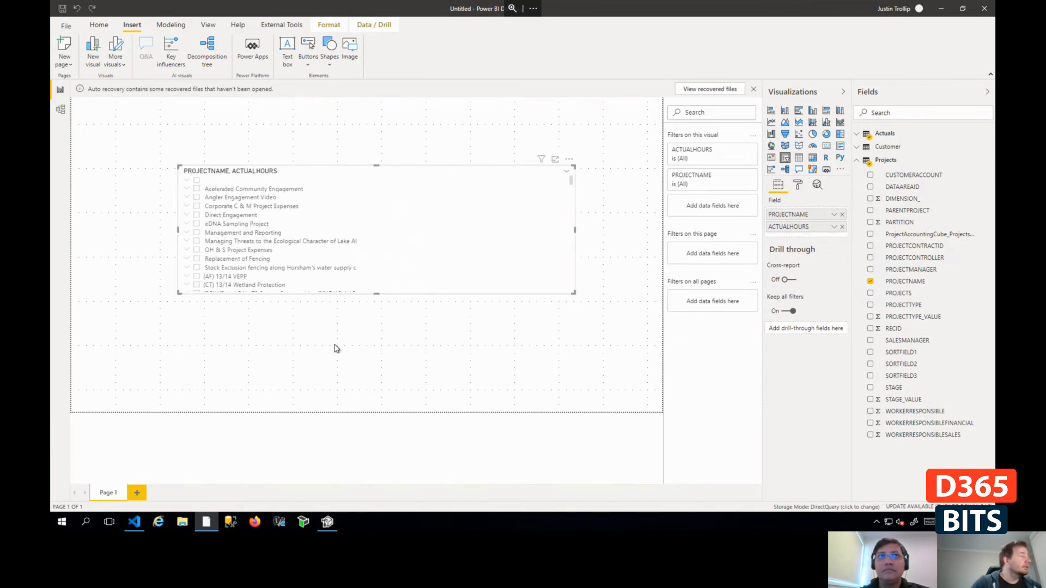
pyautogui.hotkey('ctrl', 'z')
pyautogui.click(254, 345)
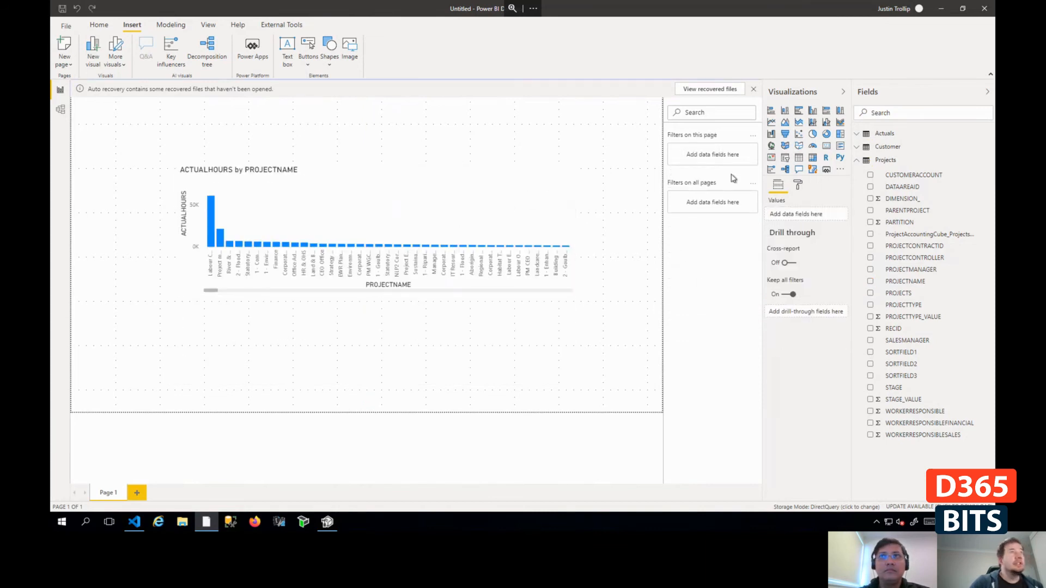
# - Insert three empty slicers and arrange them side by side in a row above the chart
pyautogui.click(785, 159)
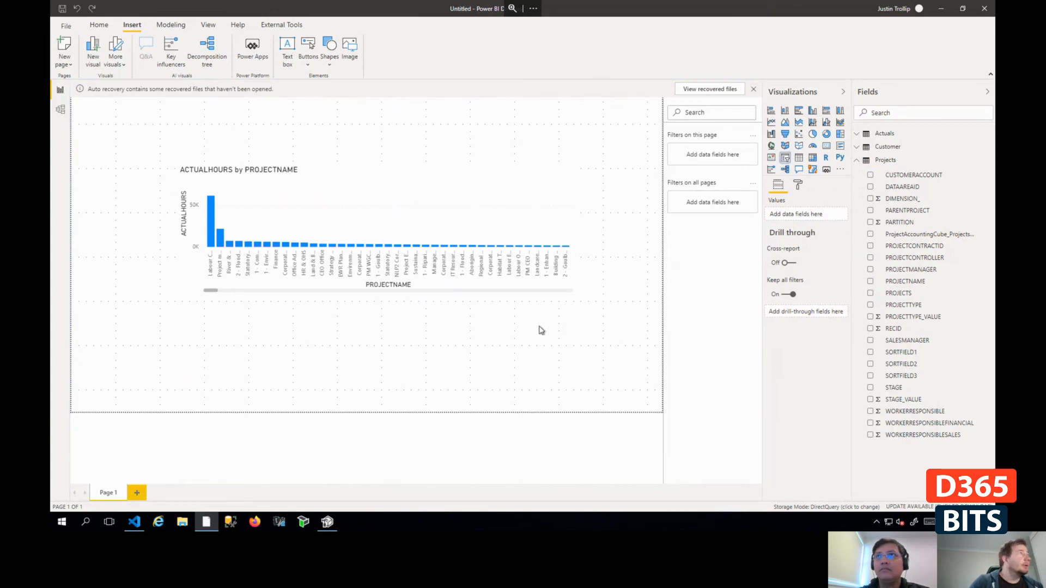
pyautogui.click(513, 355)
pyautogui.click(784, 158)
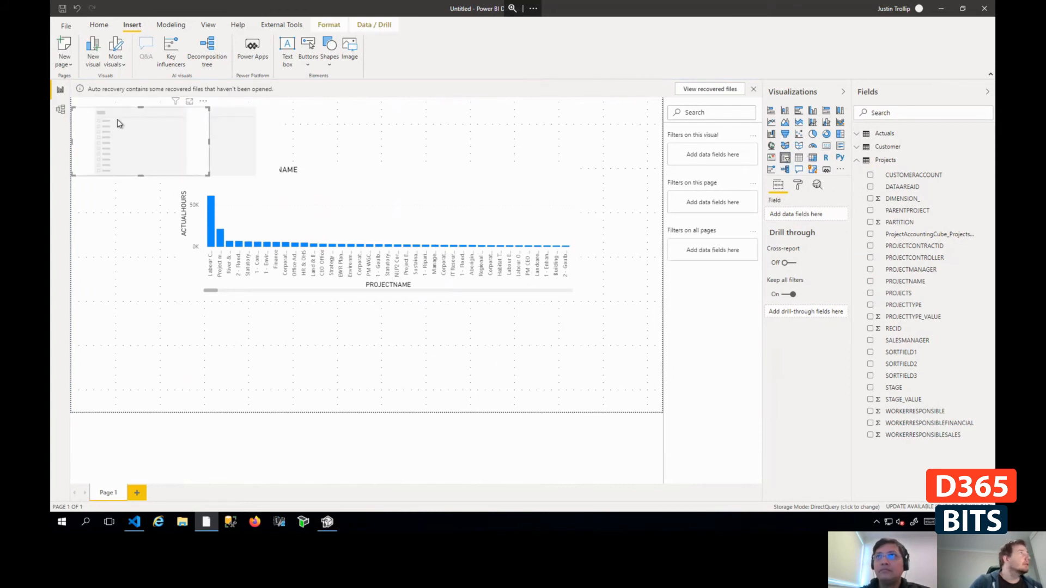
pyautogui.moveTo(118, 120); pyautogui.dragTo(373, 112)
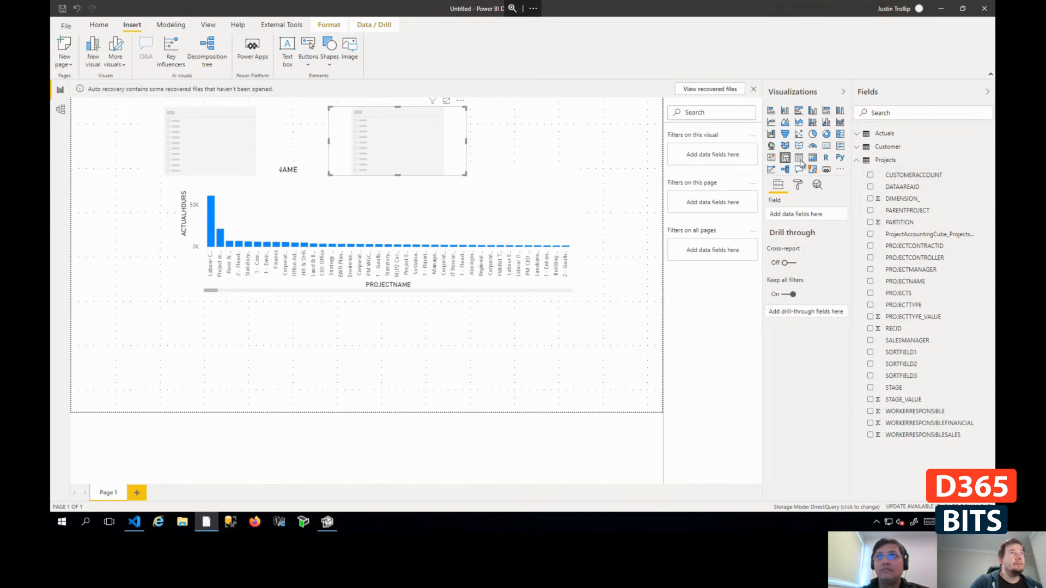
pyautogui.click(454, 335)
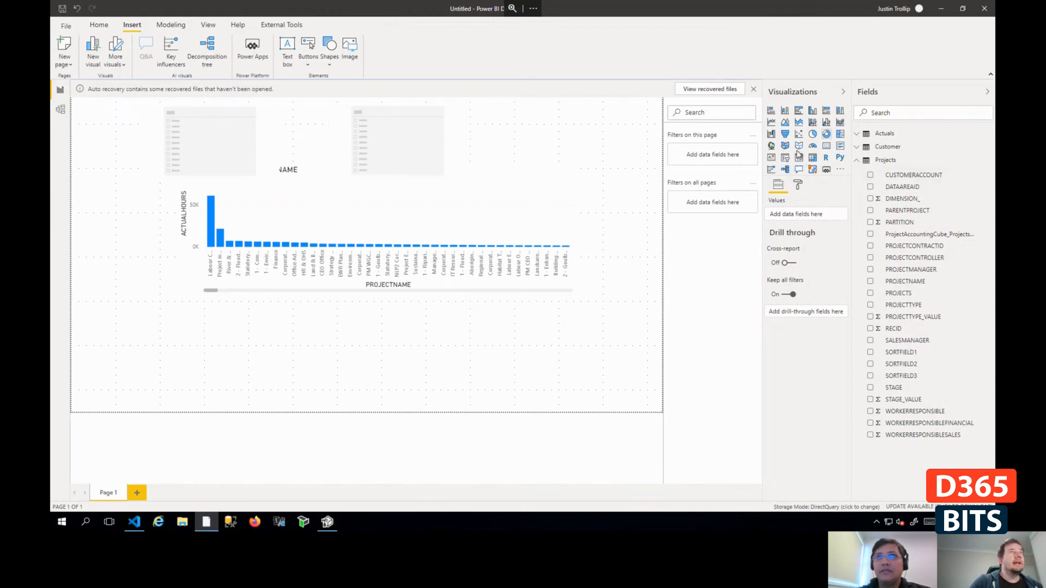
pyautogui.click(784, 158)
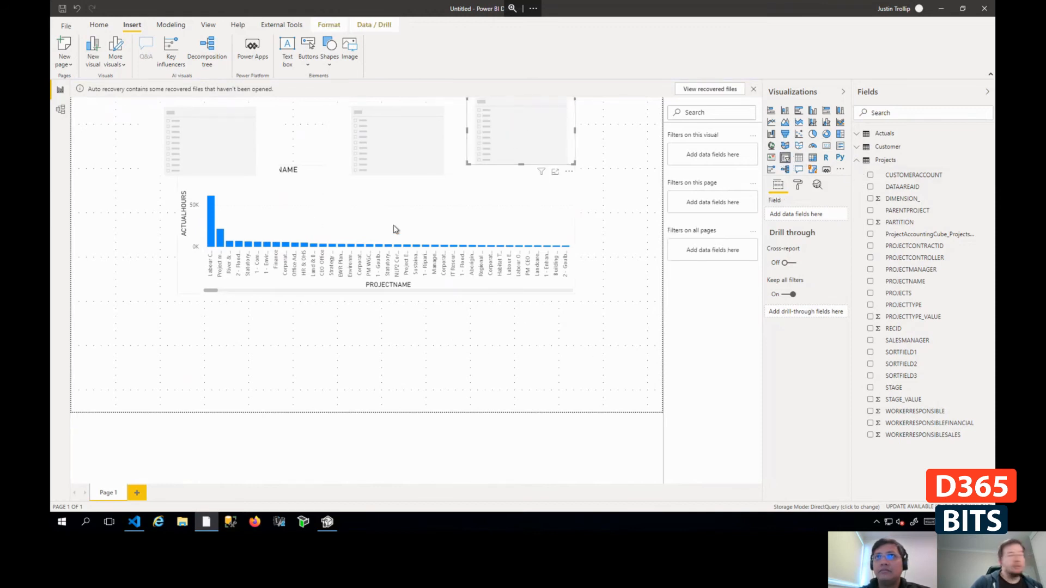
pyautogui.moveTo(523, 116); pyautogui.dragTo(501, 130)
pyautogui.moveTo(397, 131); pyautogui.dragTo(359, 130)
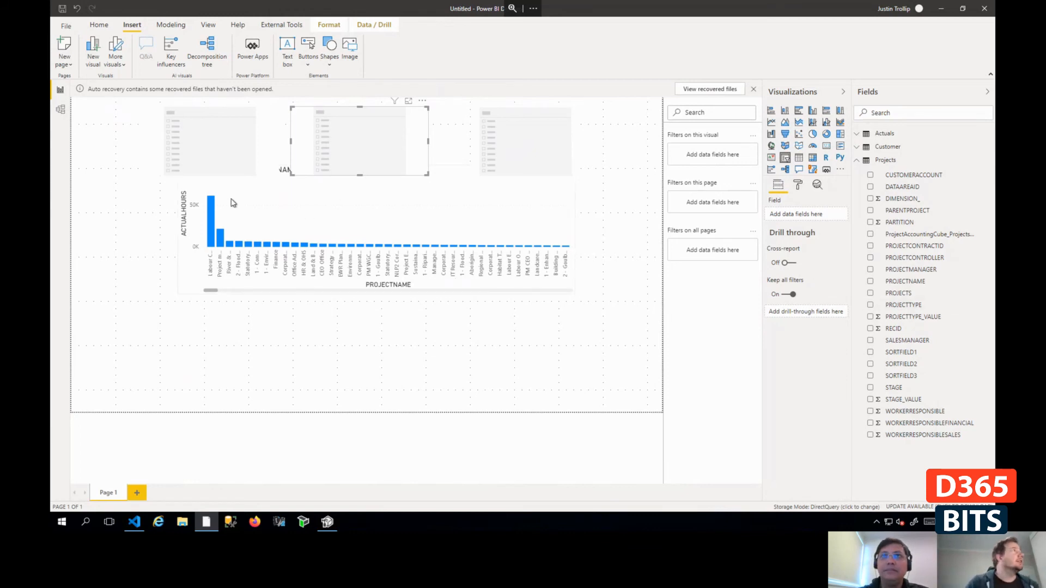
# - Assign the Projects fields SALESMANAGER, PROJECTMANAGER and PROJECTNAME to the three slicers, in that order from left to right
pyautogui.click(241, 149)
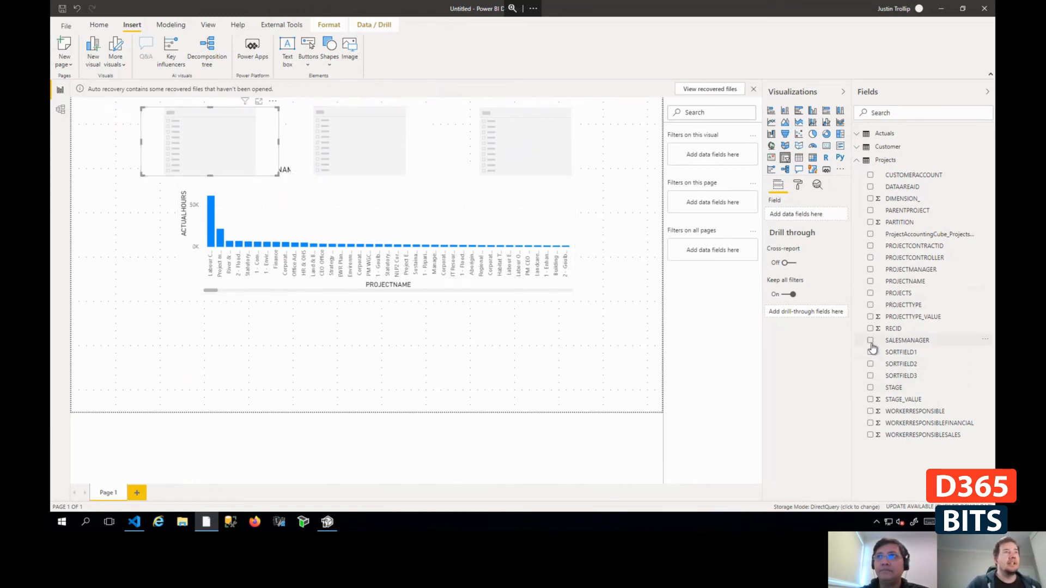
pyautogui.click(404, 159)
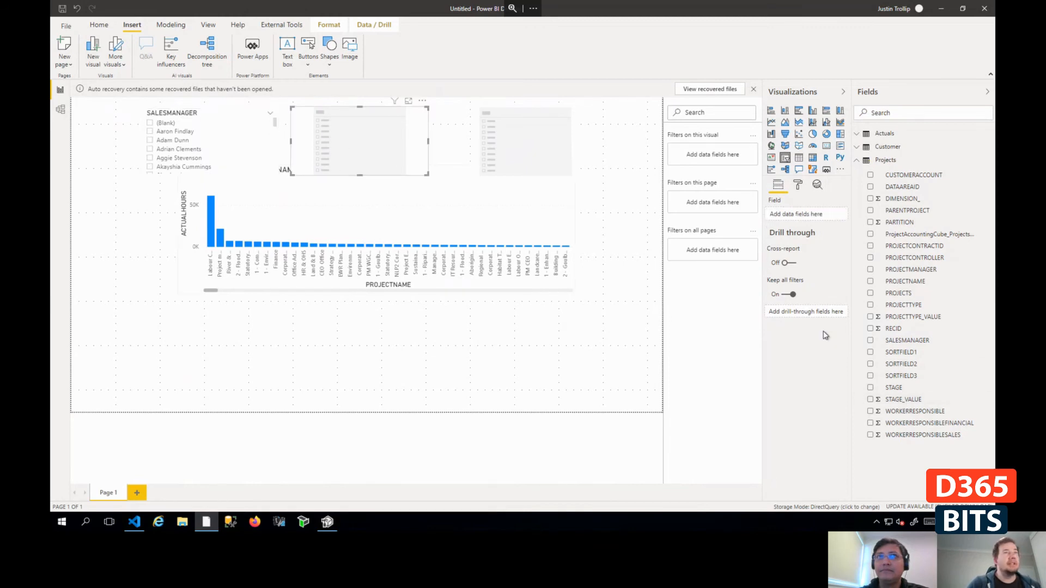
pyautogui.click(870, 270)
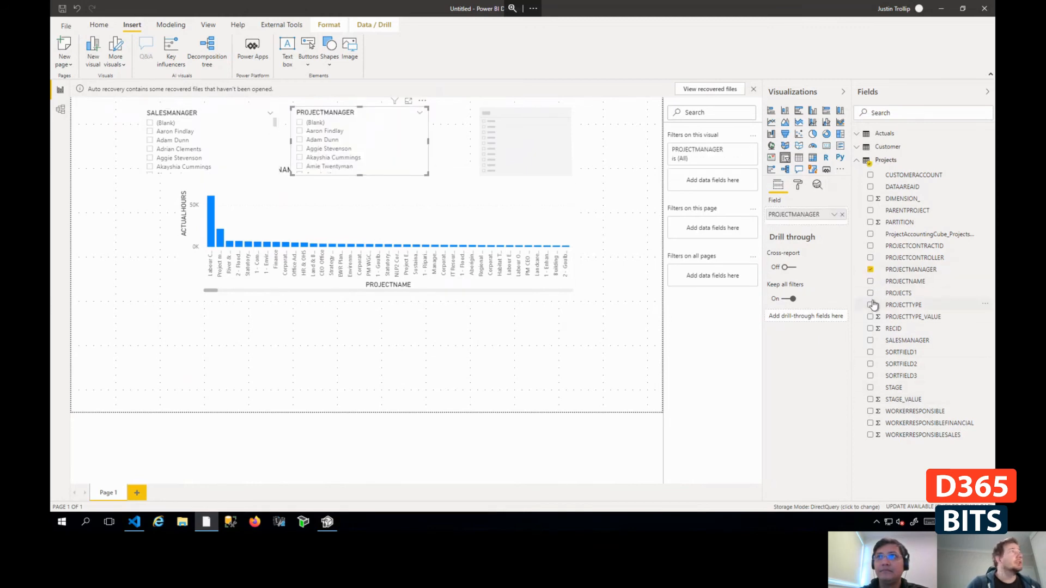
pyautogui.click(541, 165)
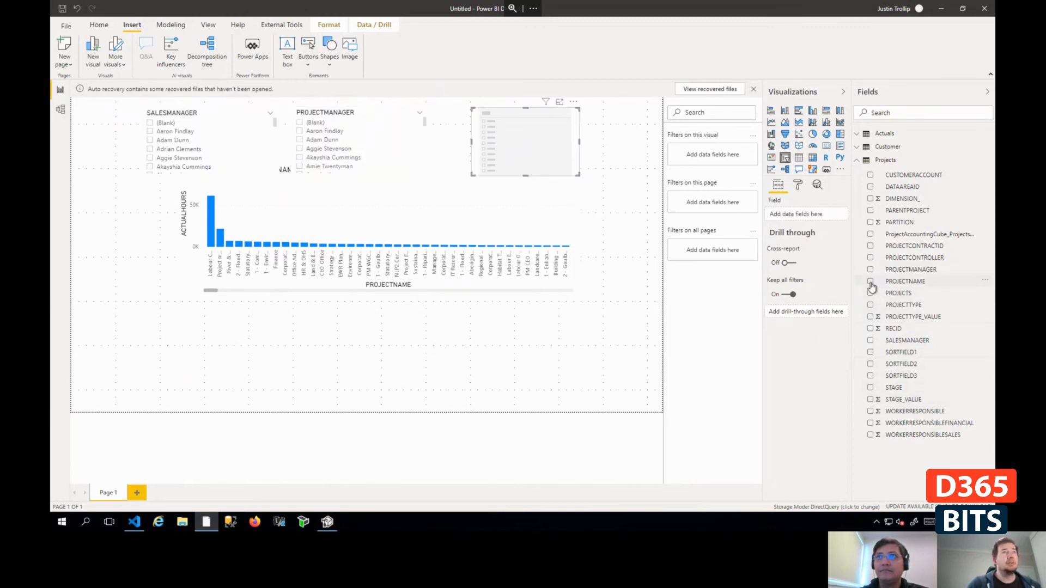
pyautogui.click(870, 282)
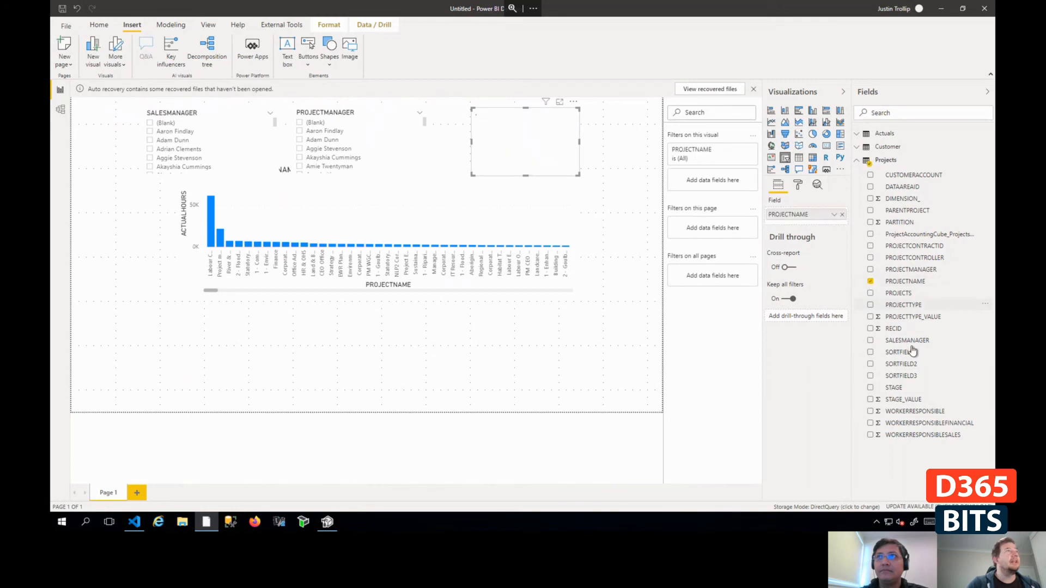
pyautogui.click(502, 371)
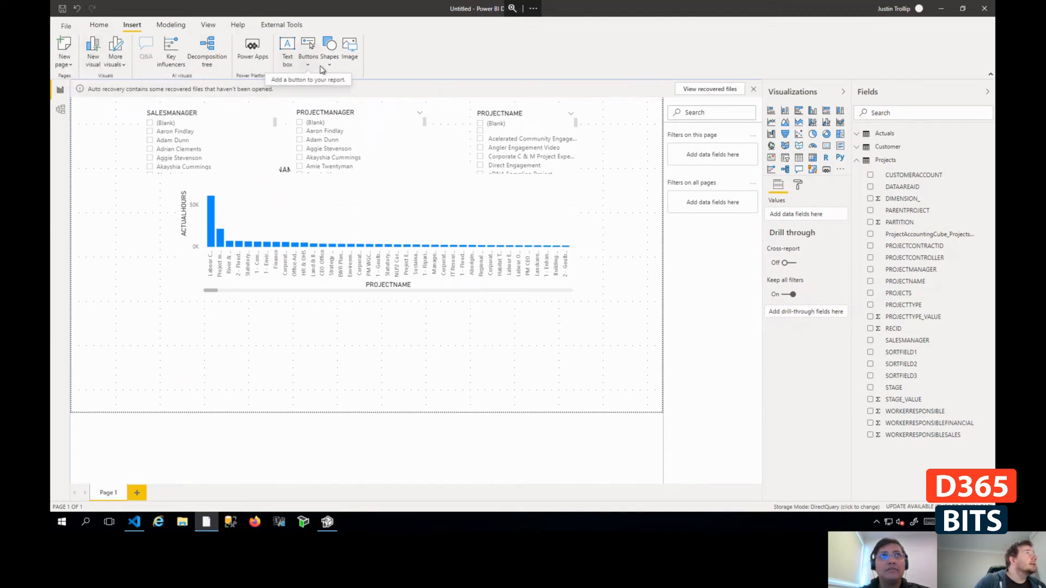
pyautogui.click(287, 54)
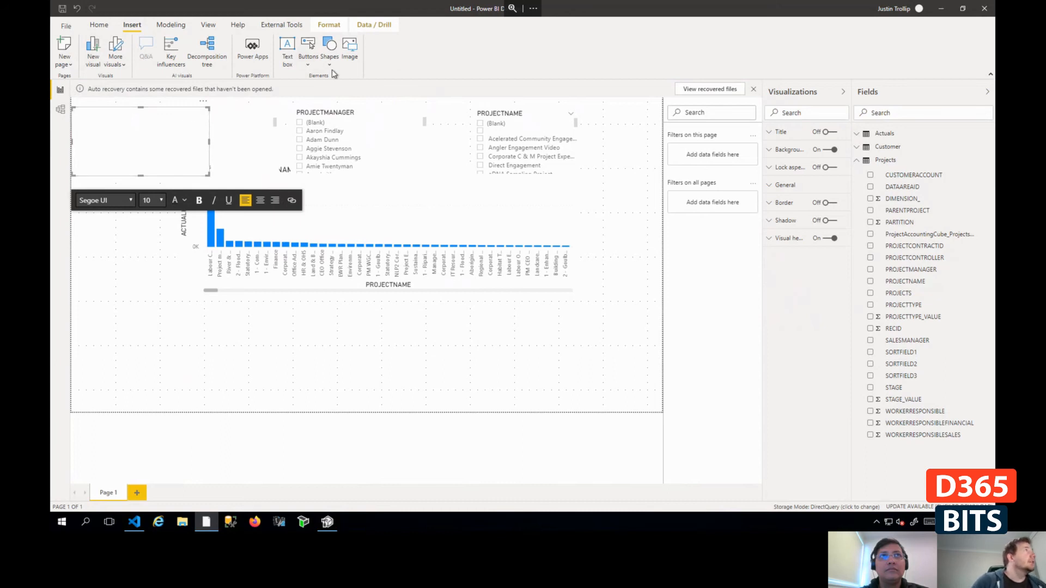
pyautogui.click(309, 47)
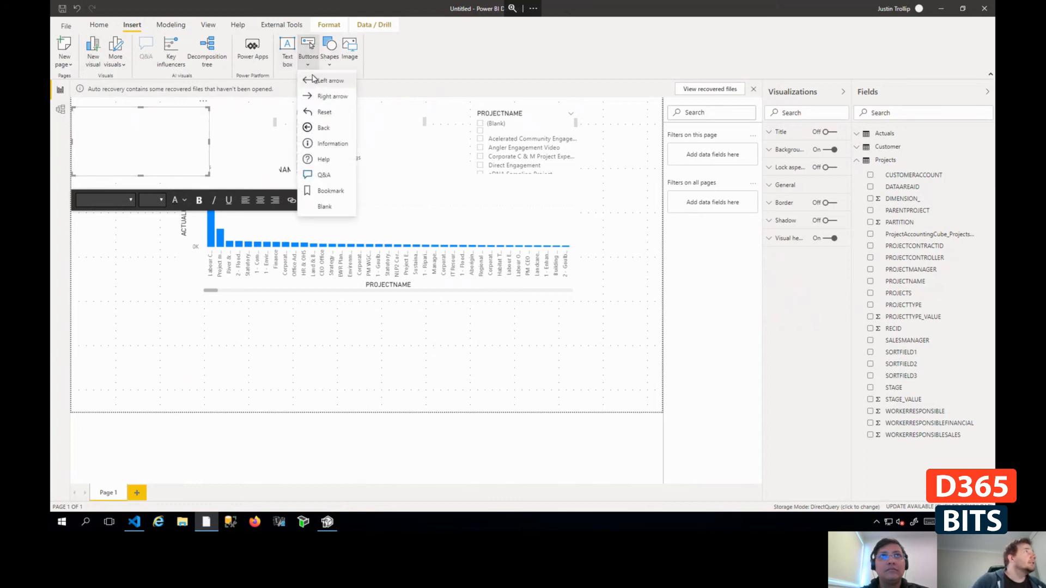
pyautogui.click(335, 144)
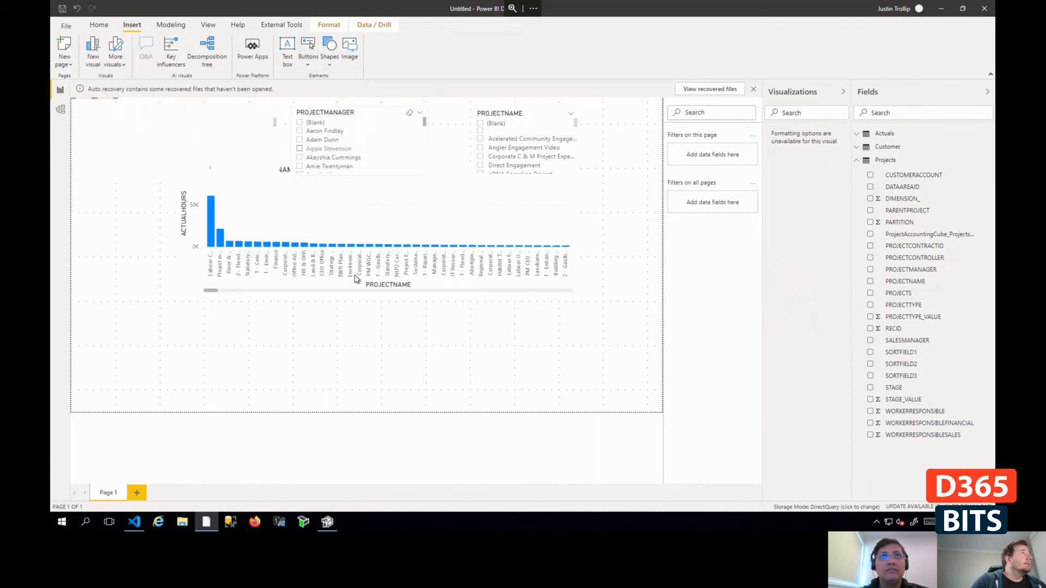
pyautogui.click(145, 144)
pyautogui.click(183, 136)
pyautogui.click(186, 106)
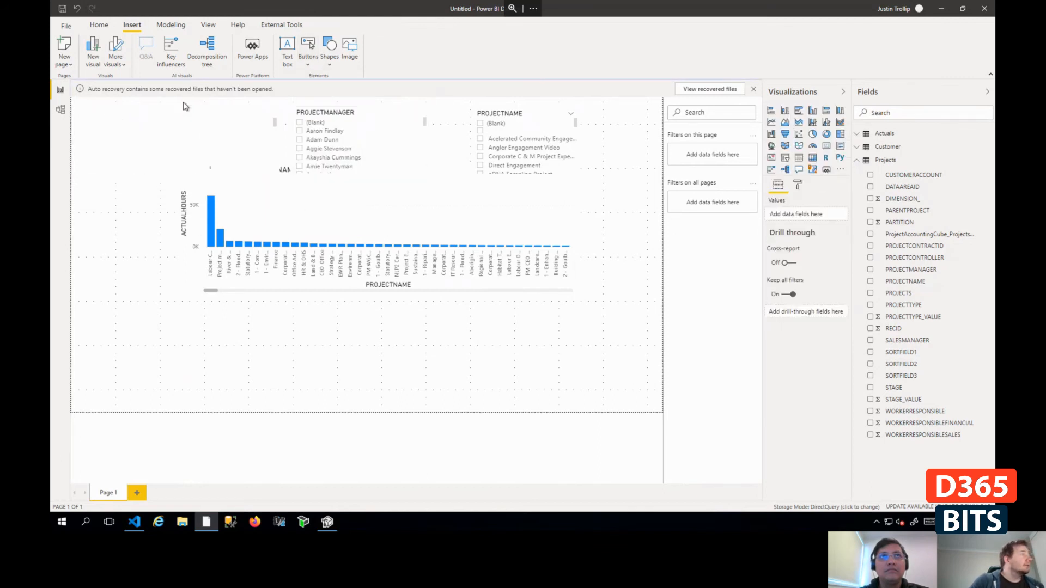
pyautogui.click(166, 147)
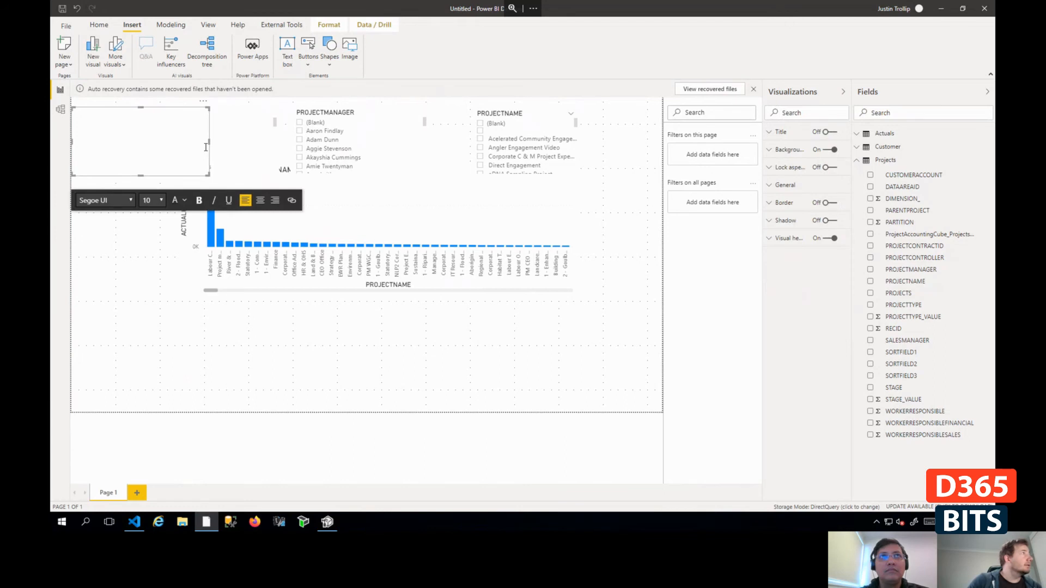
pyautogui.click(205, 102)
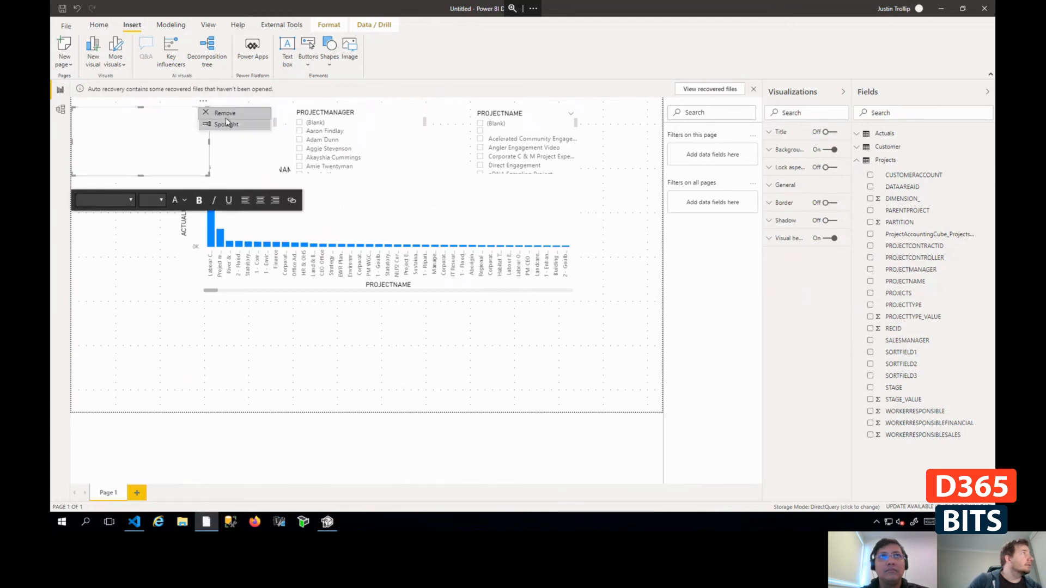
pyautogui.click(227, 113)
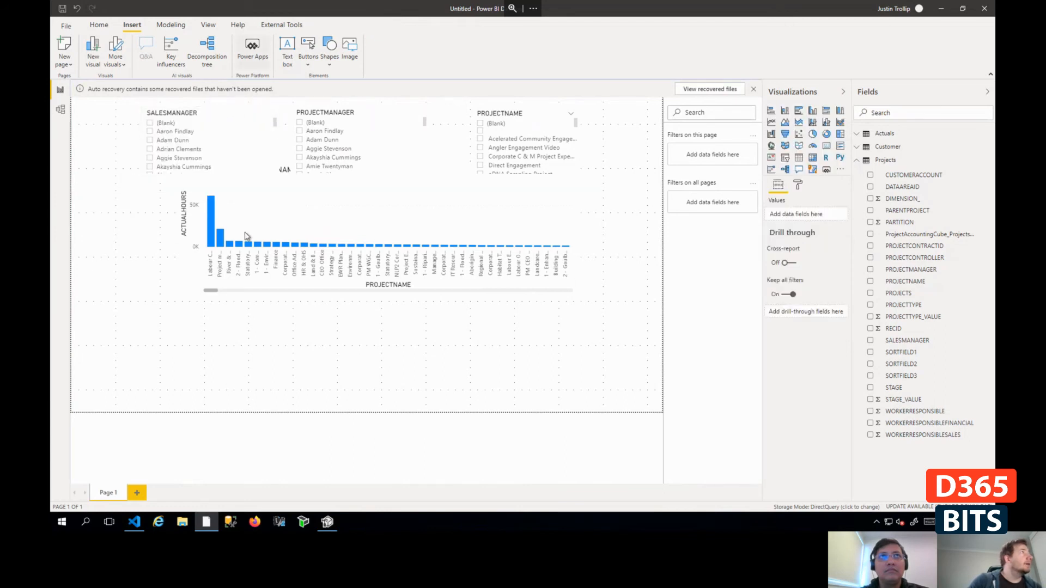
# - Insert a rectangle shape and place it as a small square below the chart, near the page's lower-left corner
pyautogui.click(329, 48)
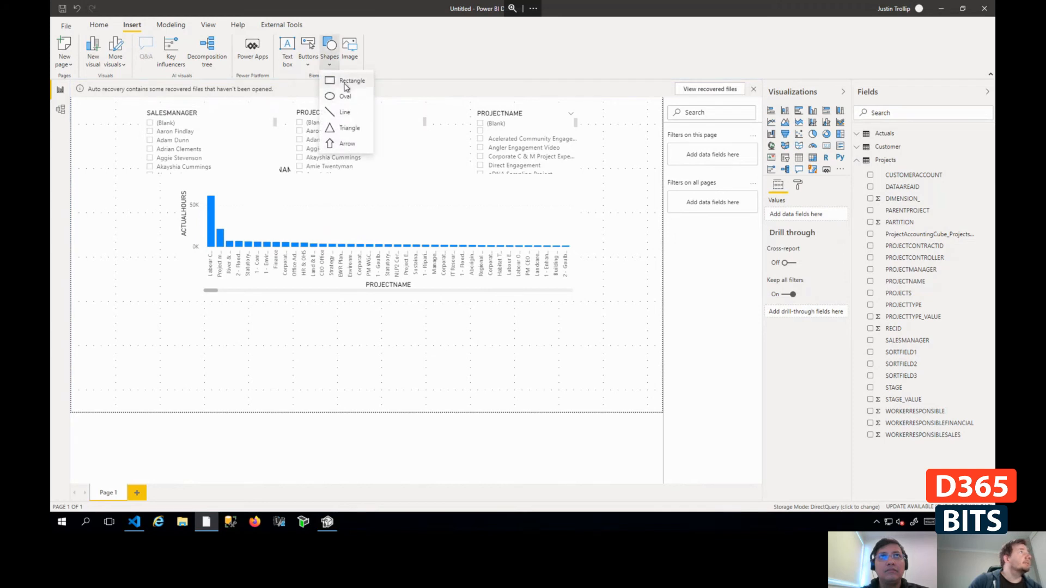
pyautogui.click(349, 80)
pyautogui.moveTo(106, 141); pyautogui.dragTo(134, 326)
pyautogui.click(285, 387)
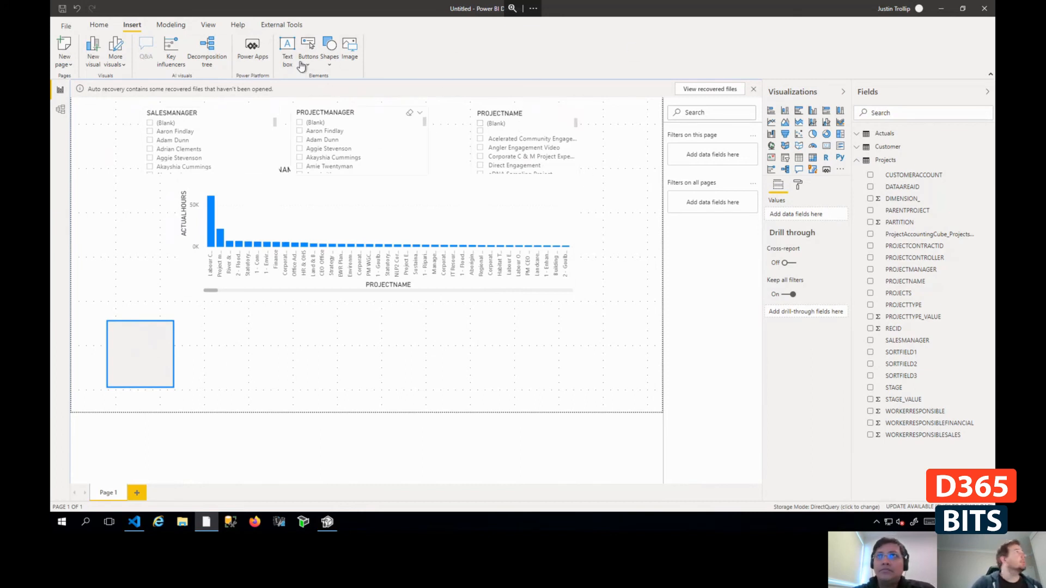
# - Add a bookmark of the current page and rename it ShowData
pyautogui.click(208, 24)
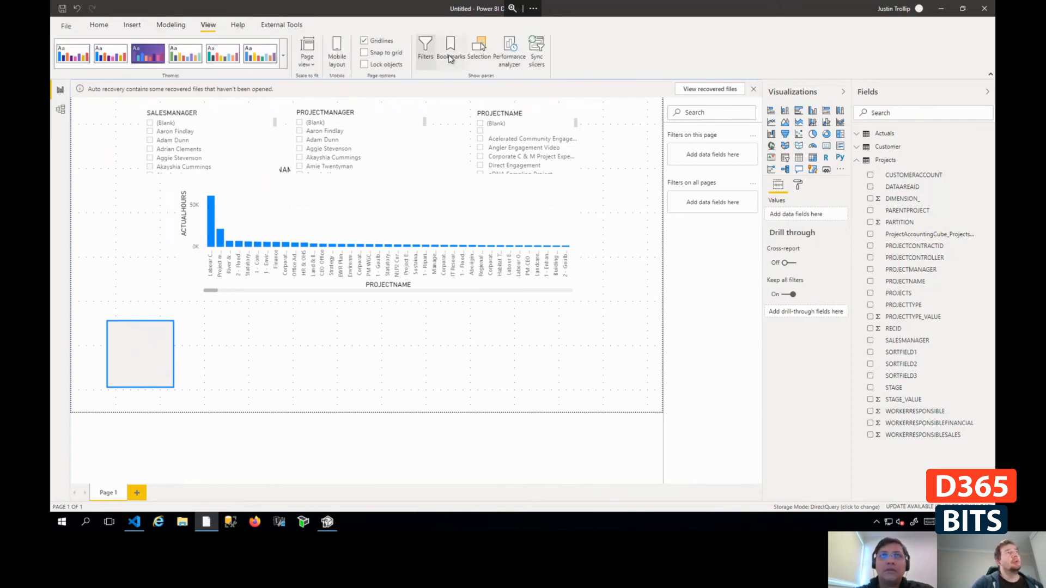
pyautogui.click(453, 61)
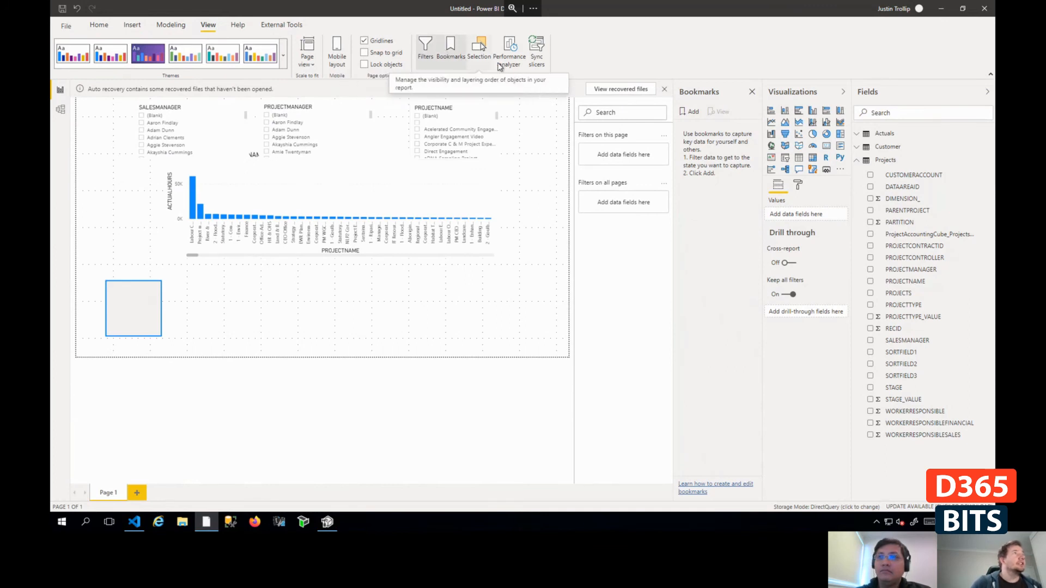
pyautogui.click(693, 112)
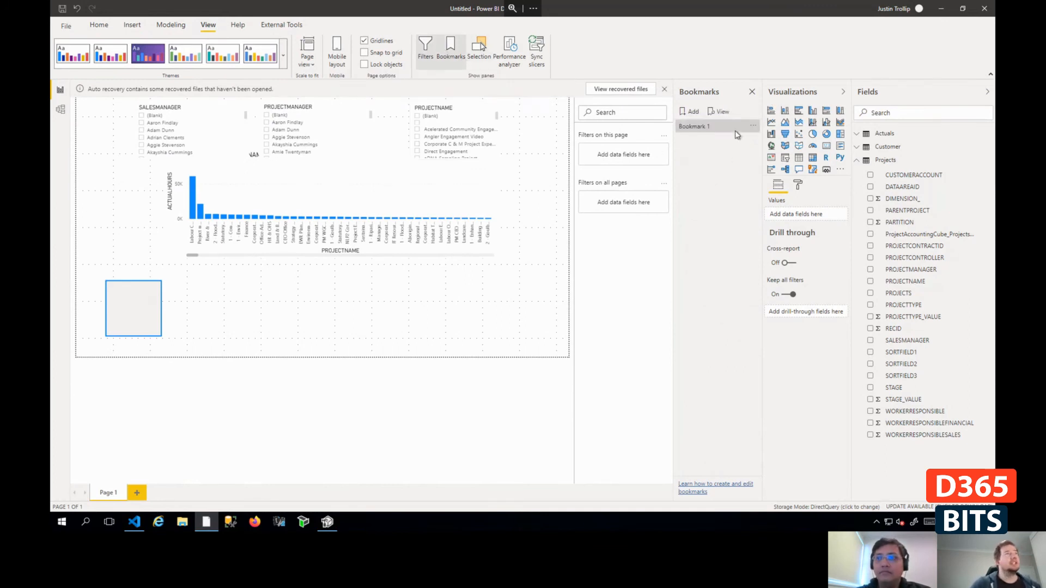
pyautogui.click(753, 126)
pyautogui.click(793, 136)
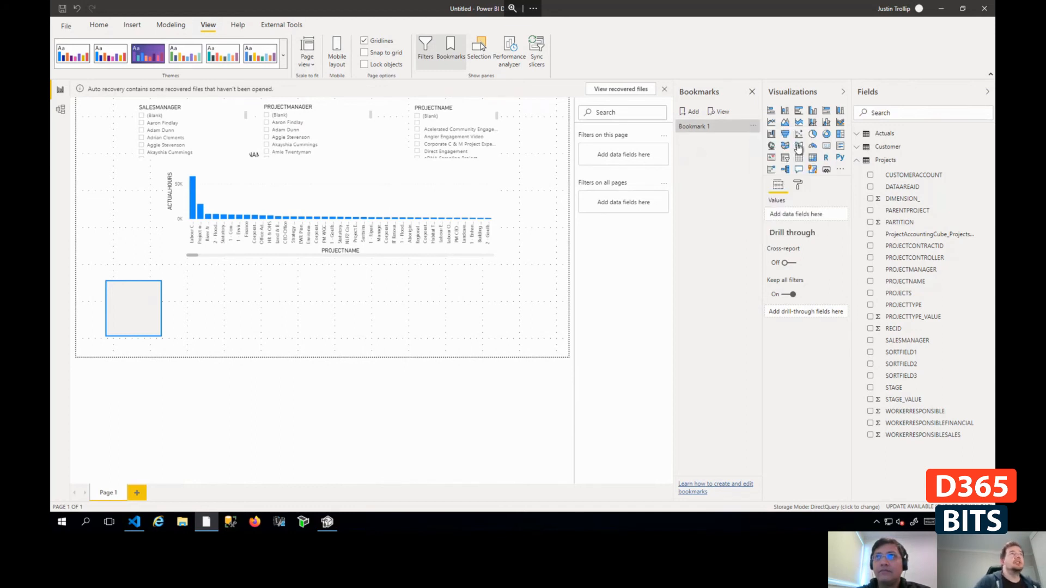
pyautogui.write('Show')
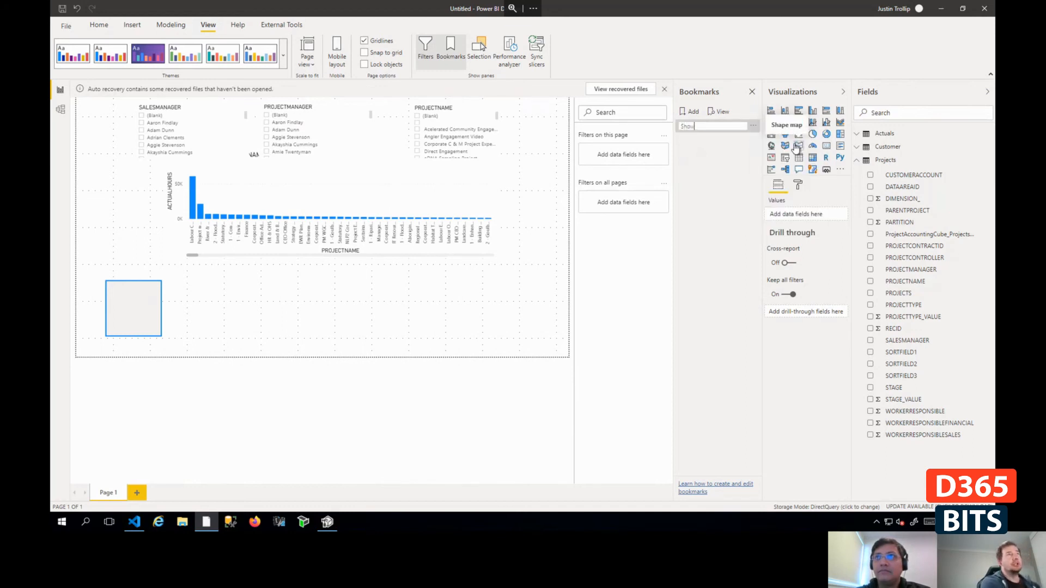
pyautogui.write('Data')
pyautogui.press('Return')
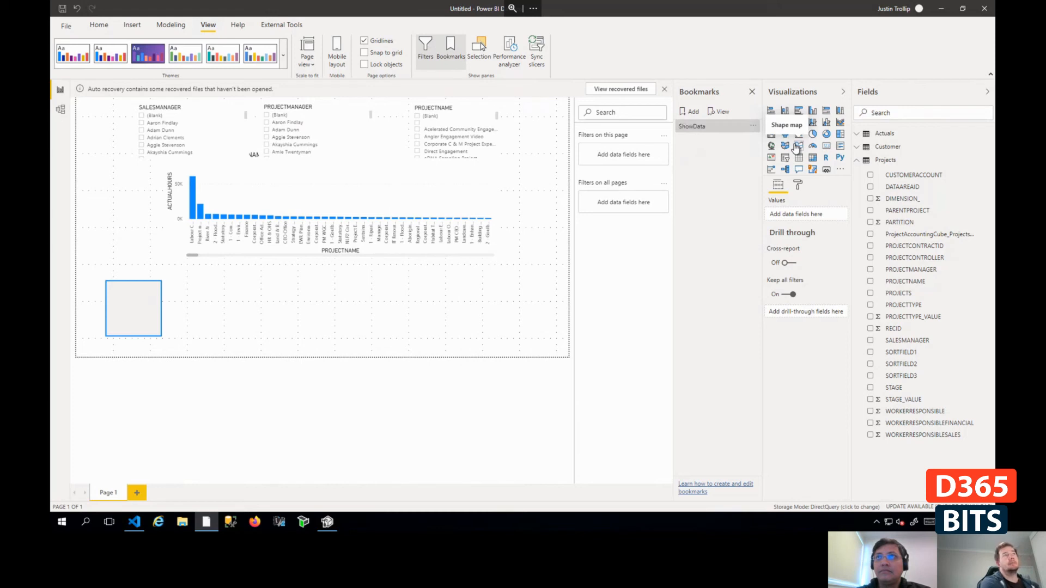
# - Add a second bookmark and rename it ShowFilters
pyautogui.click(690, 111)
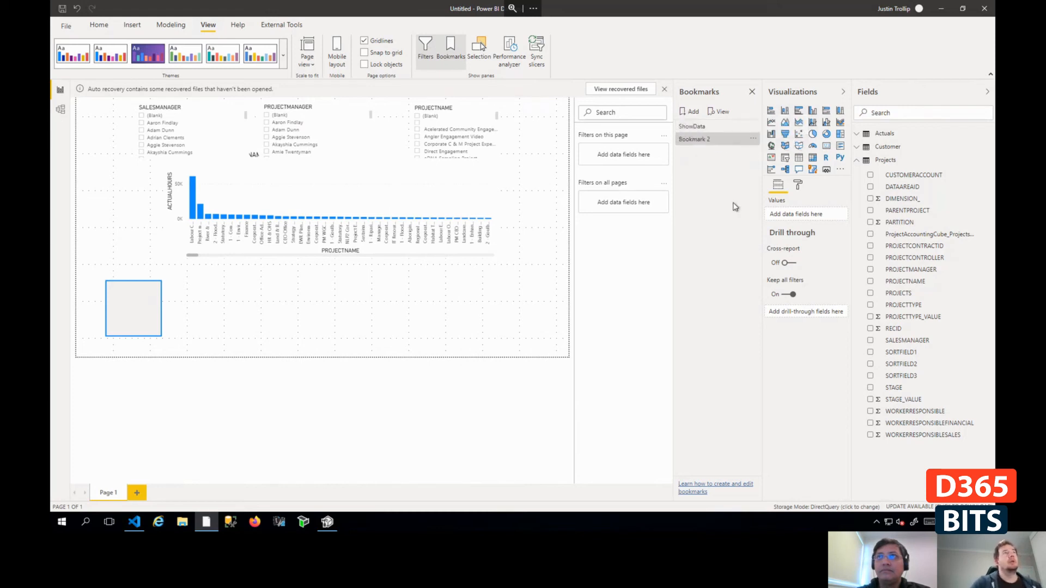
pyautogui.click(753, 139)
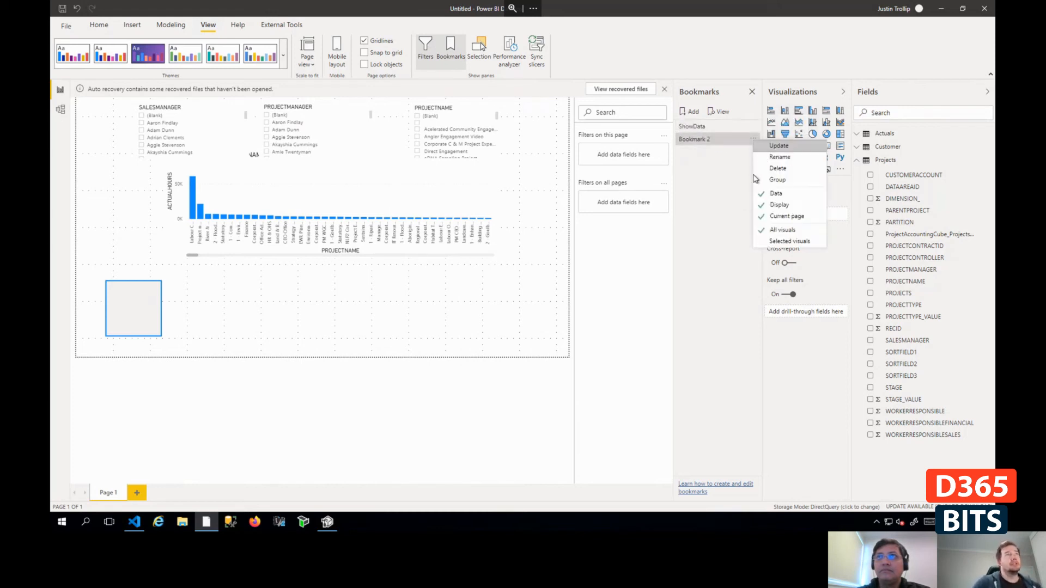
pyautogui.click(780, 157)
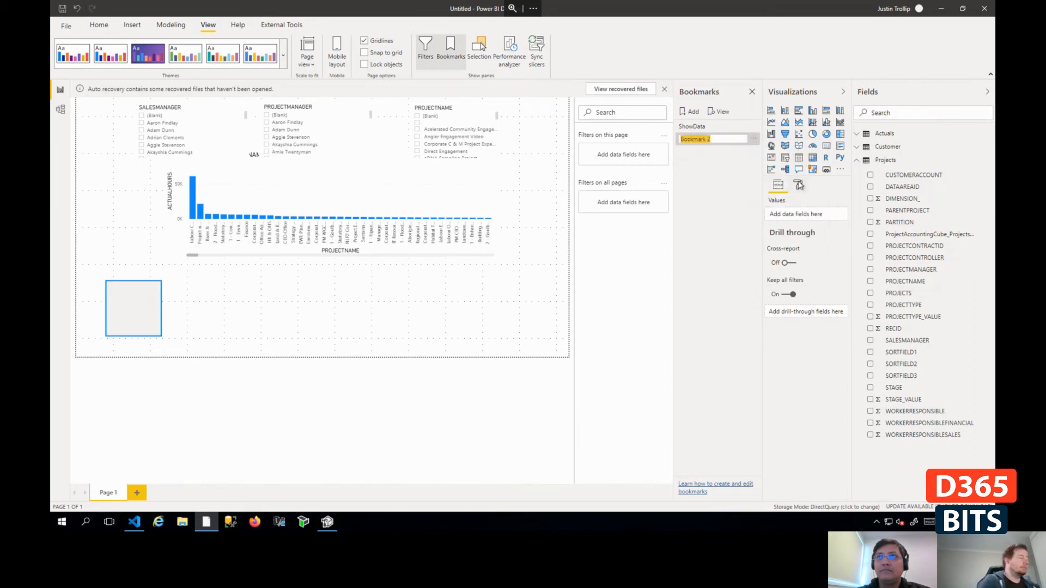
pyautogui.write('Rename')
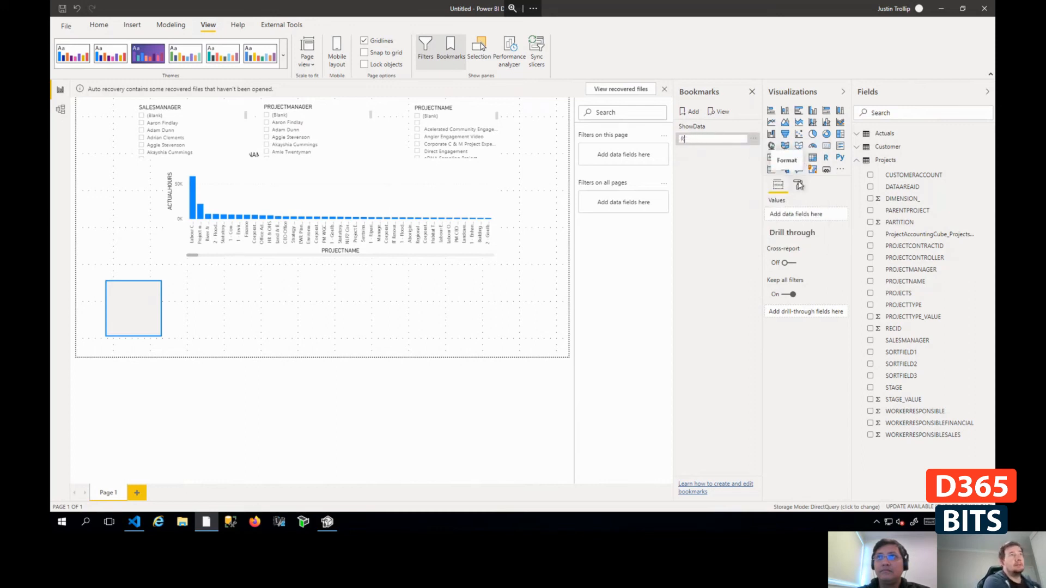
pyautogui.write('er')
pyautogui.press('Return')
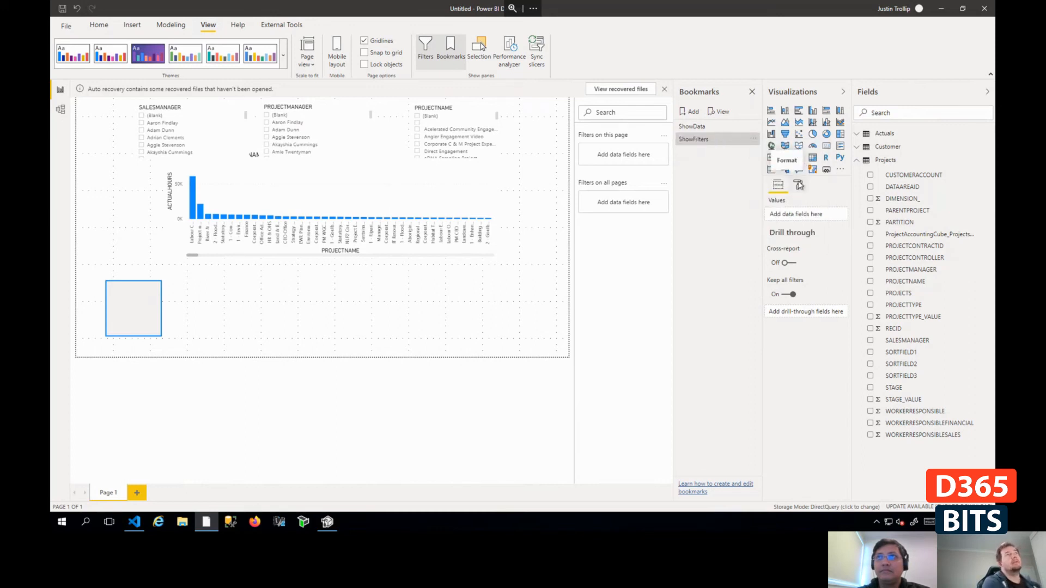
# - Hide the three slicers and update the ShowData bookmark with that page state
pyautogui.click(706, 132)
pyautogui.click(480, 53)
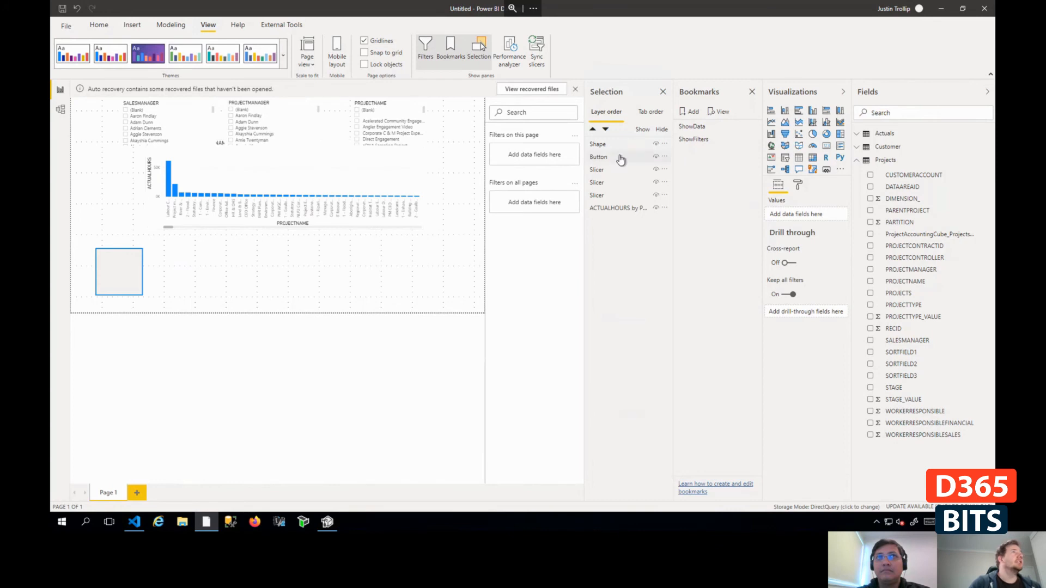
pyautogui.click(657, 183)
pyautogui.click(656, 195)
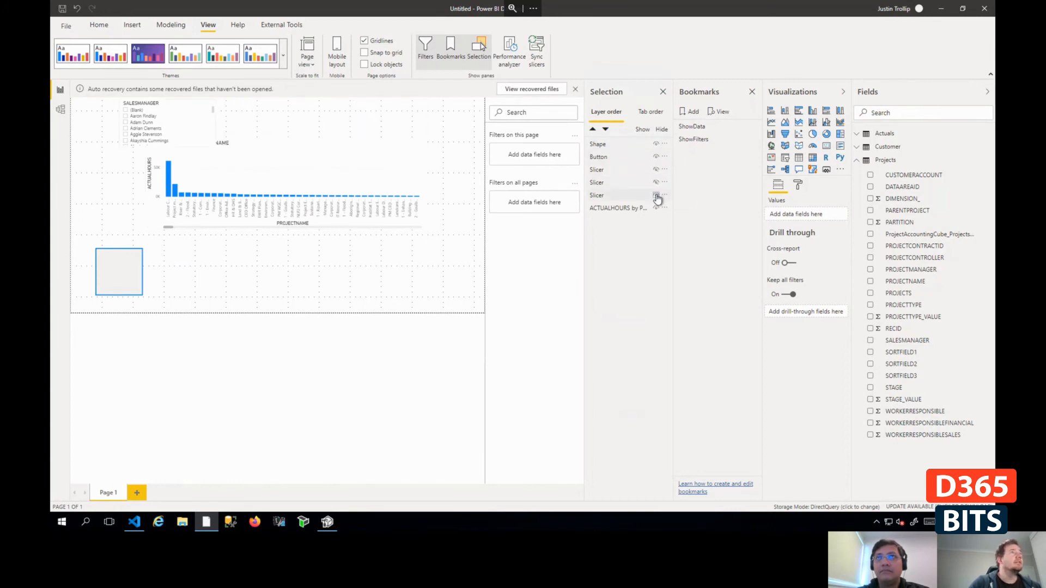
pyautogui.click(656, 197)
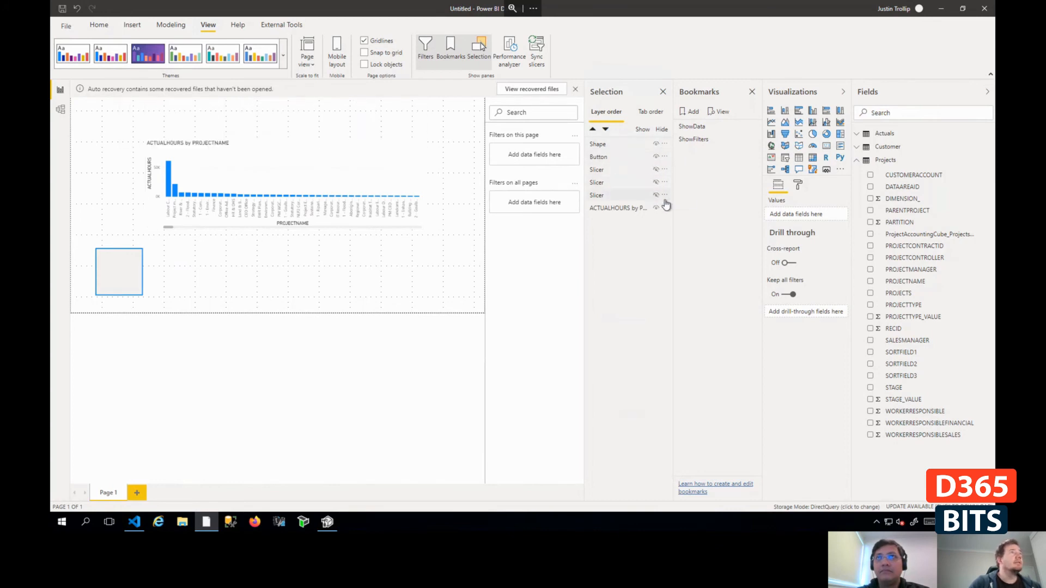
pyautogui.click(753, 131)
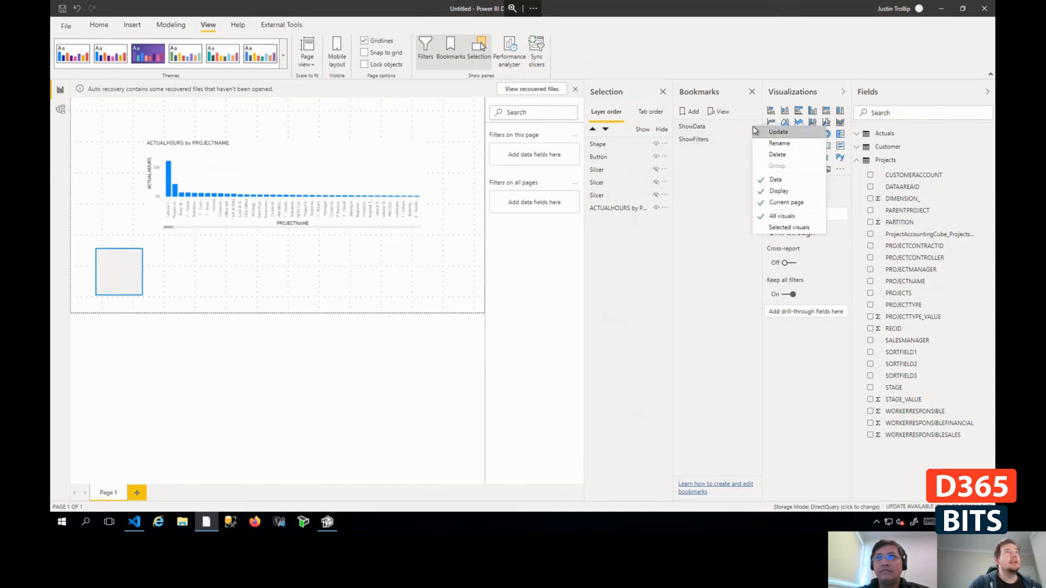
pyautogui.click(794, 133)
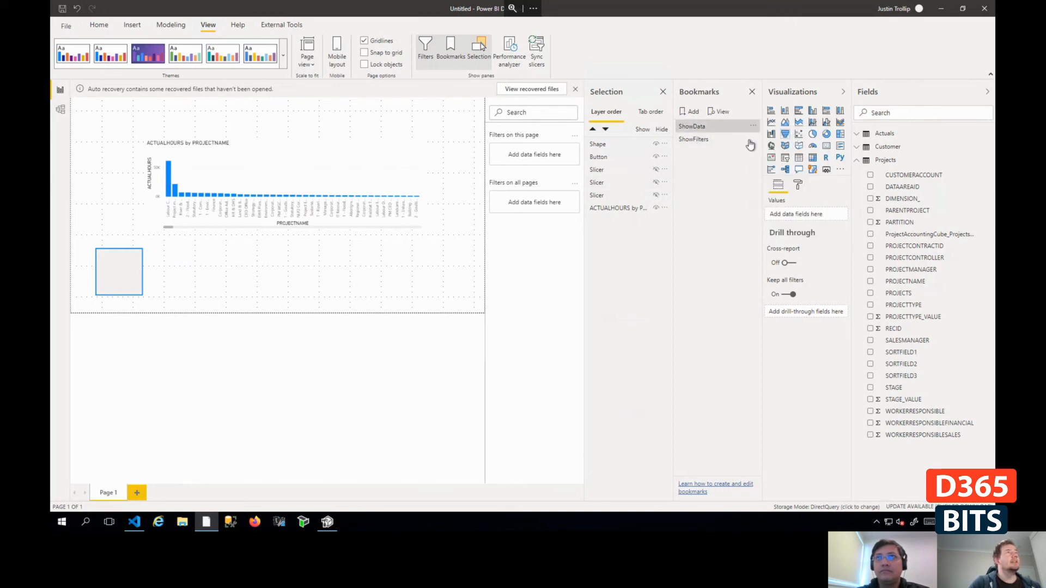
# - Apply the ShowFilters bookmark, hide the ACTUALHOURS column chart, and update ShowFilters with that page state
pyautogui.click(706, 142)
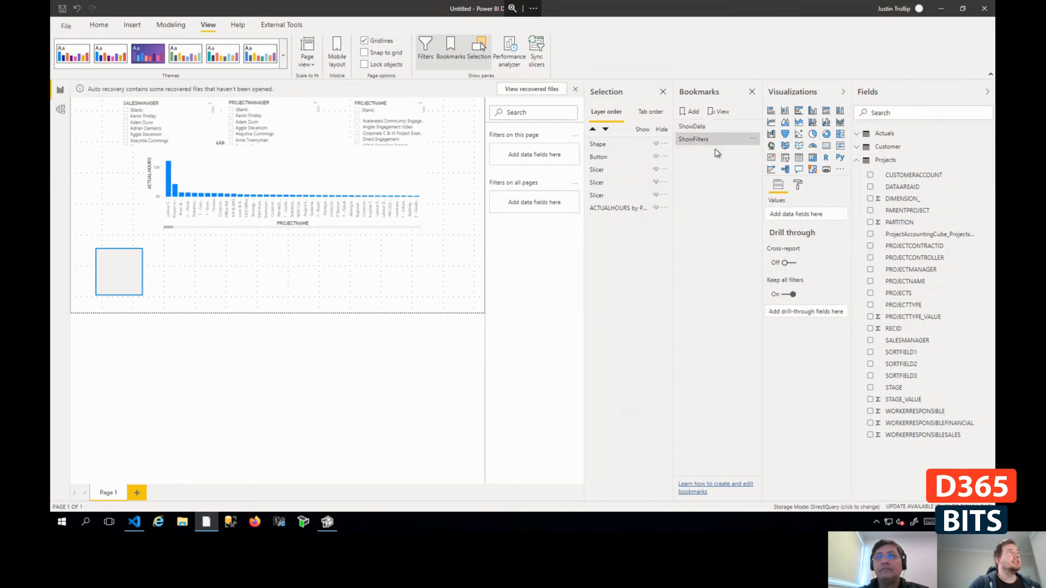
pyautogui.click(416, 180)
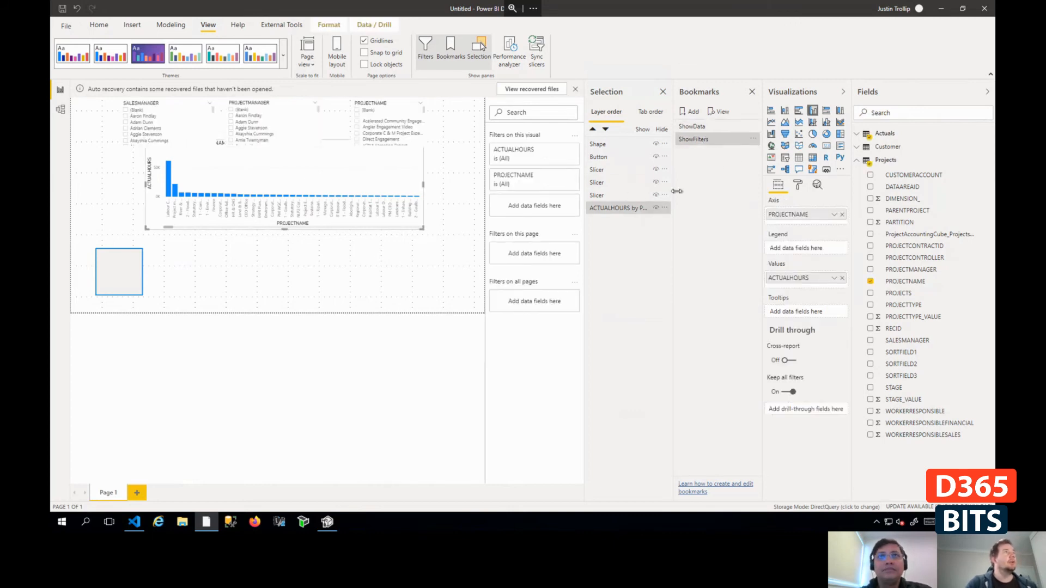
pyautogui.click(656, 209)
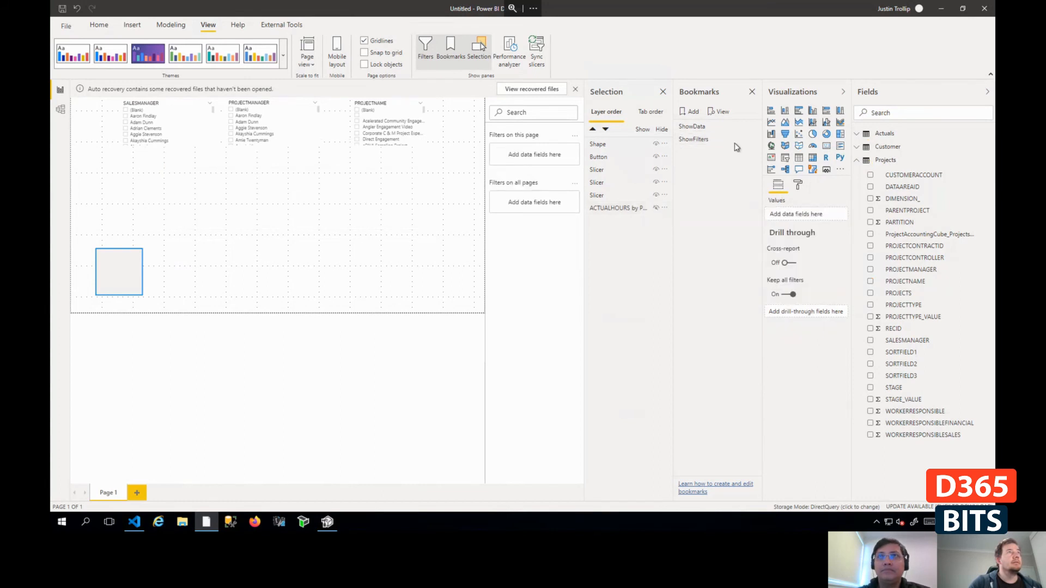
pyautogui.click(753, 141)
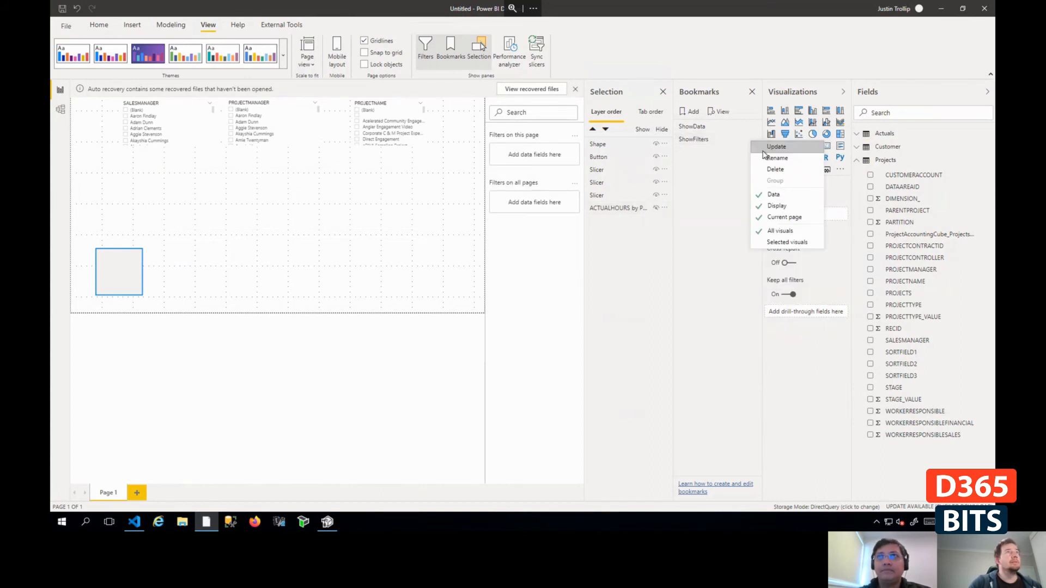
pyautogui.click(763, 146)
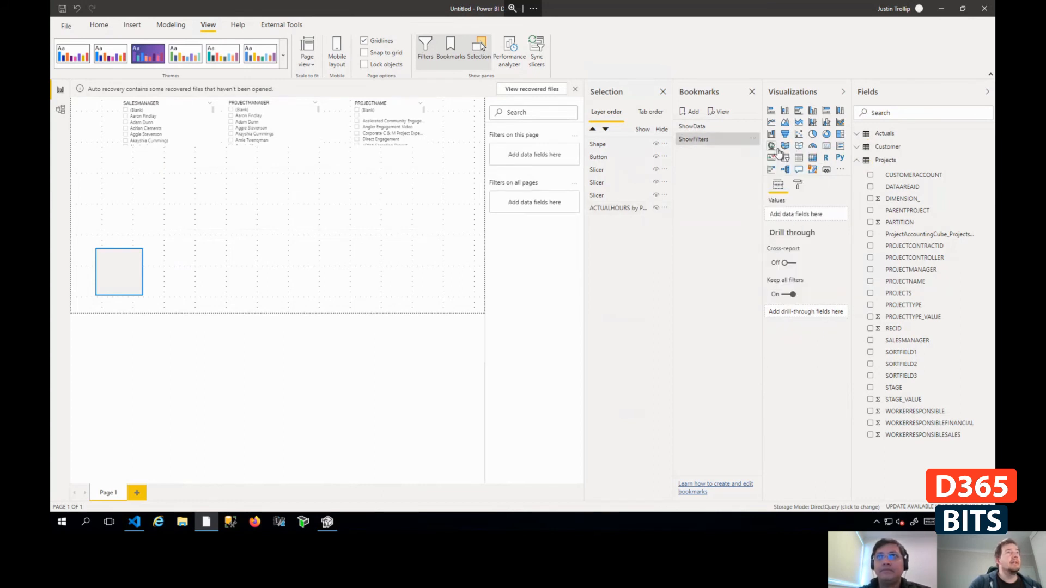
# - Turn on the rectangle's action with type Bookmark and target ShowData, and test it by activating the shape
pyautogui.click(122, 269)
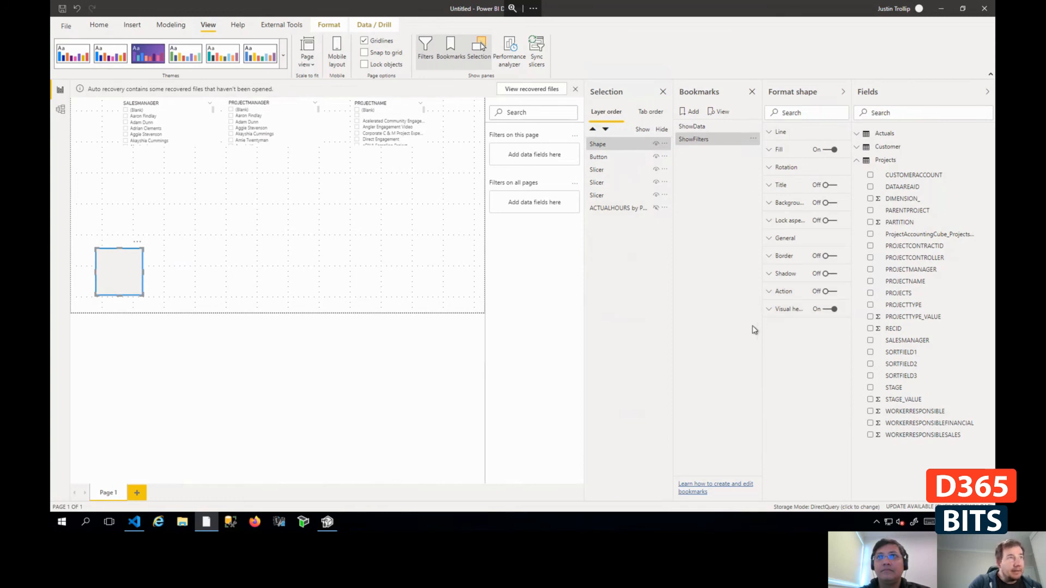
pyautogui.click(768, 292)
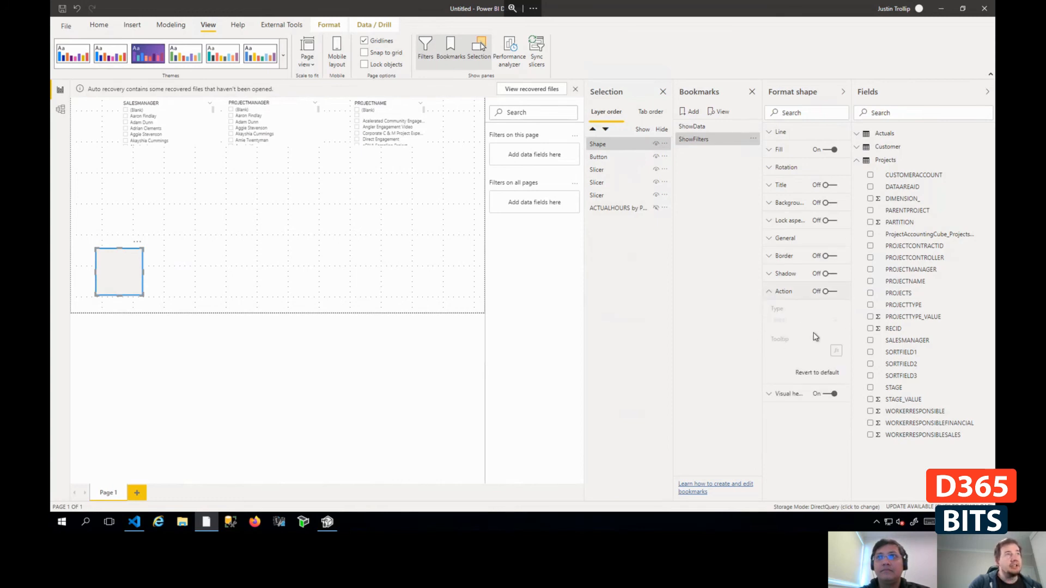
pyautogui.click(827, 292)
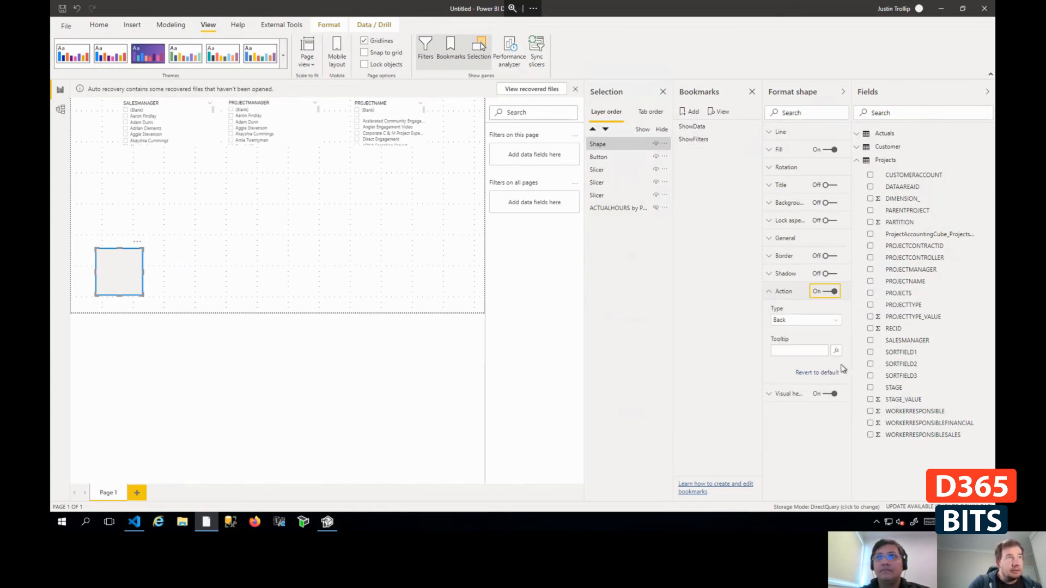
pyautogui.click(839, 326)
pyautogui.click(809, 342)
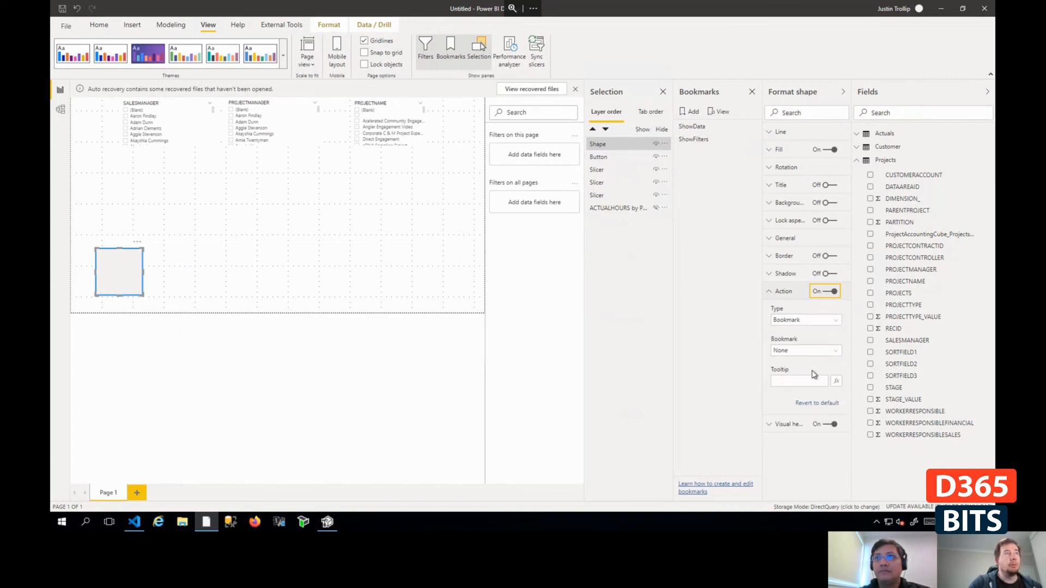
pyautogui.click(836, 353)
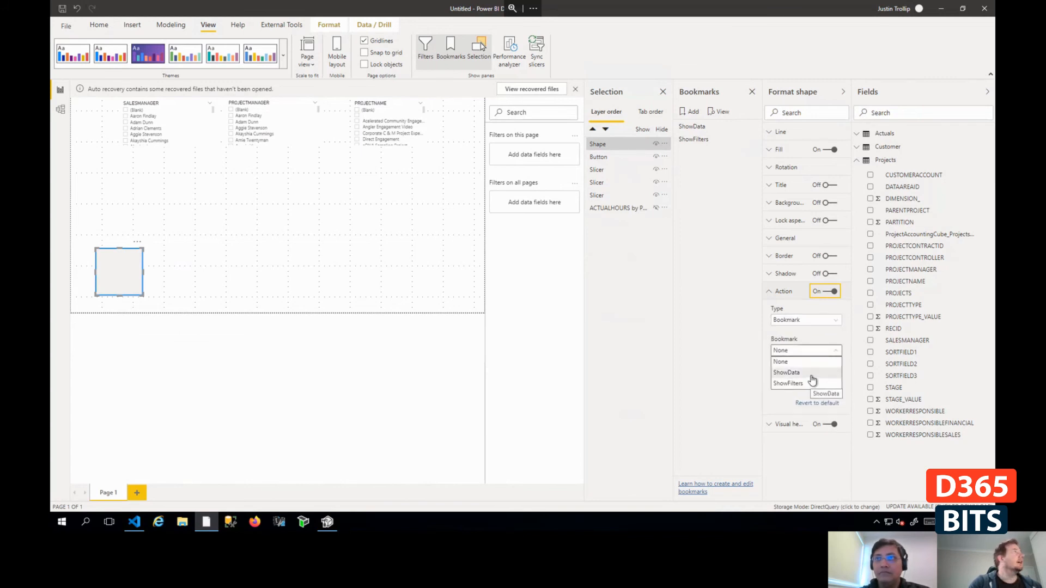
pyautogui.click(811, 374)
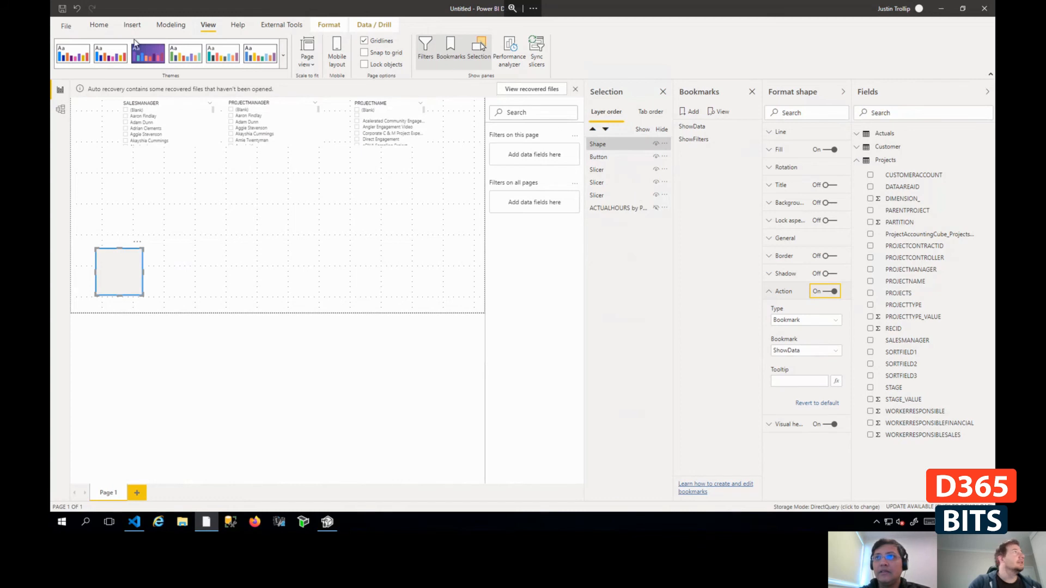
pyautogui.keyDown('ctrl'); pyautogui.click(132, 282); pyautogui.keyUp('ctrl')
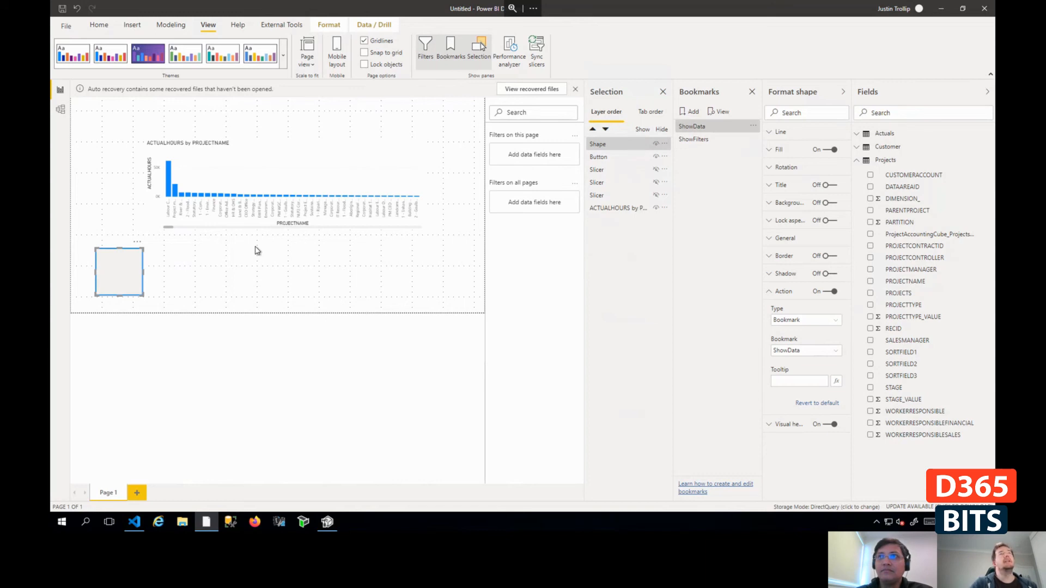
# - Start a new measure in the Actuals table
pyautogui.rightClick(920, 165)
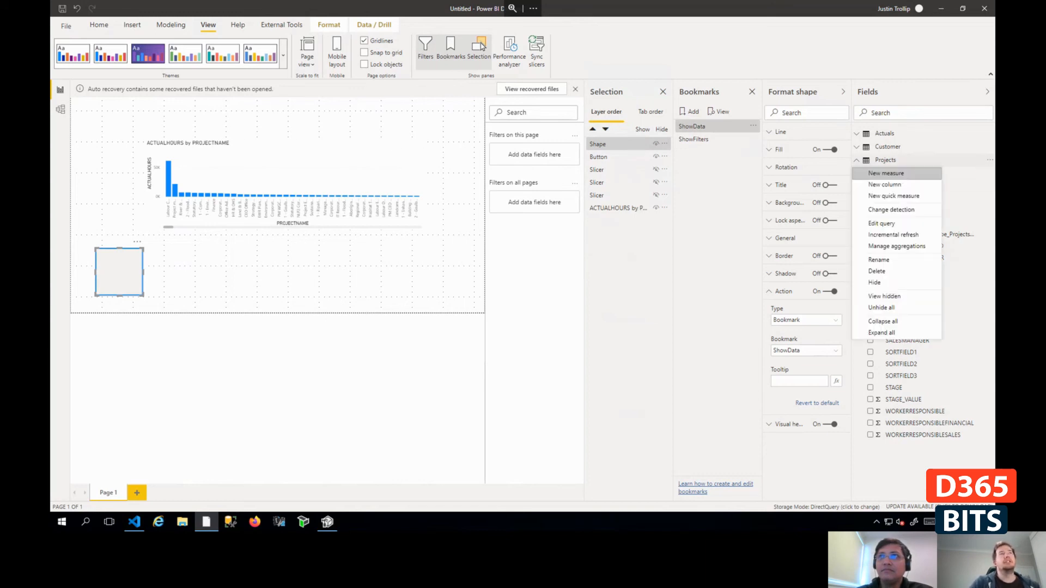
pyautogui.click(884, 141)
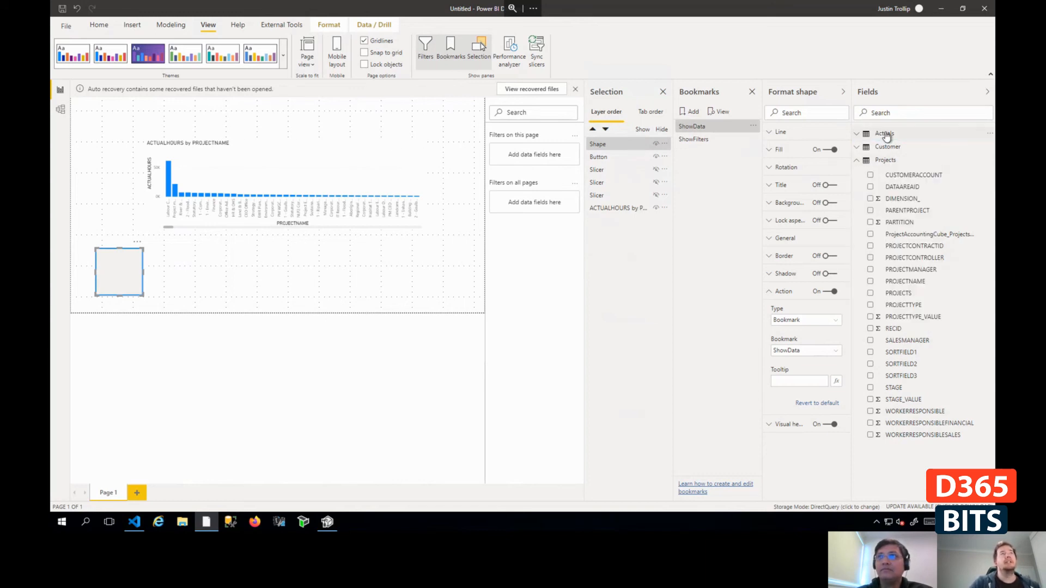
pyautogui.click(990, 135)
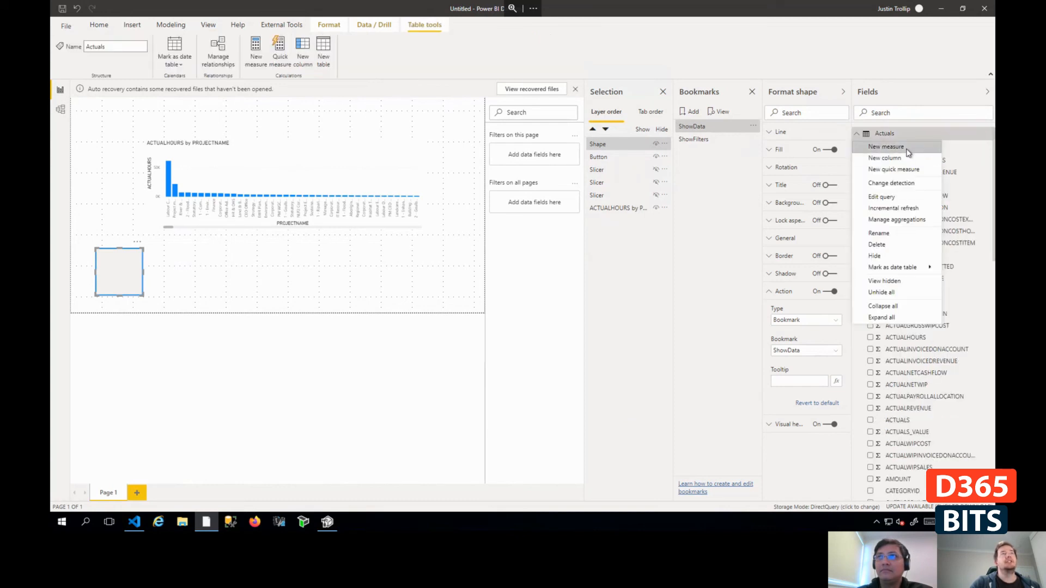
pyautogui.click(908, 149)
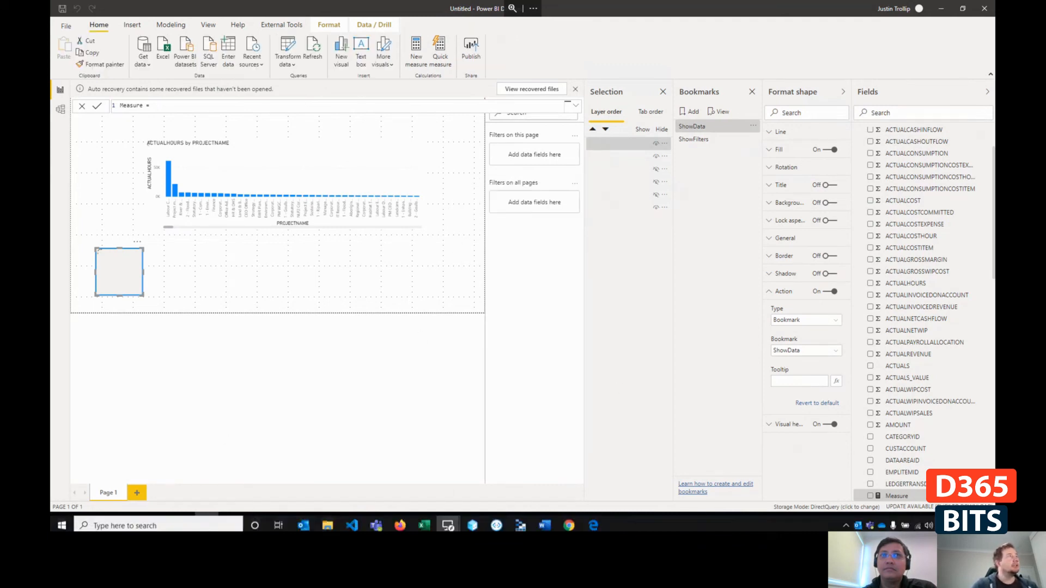
# - Dismiss the save dialog and examine the enabled preview features in Power BI Desktop's global options
pyautogui.click(60, 6)
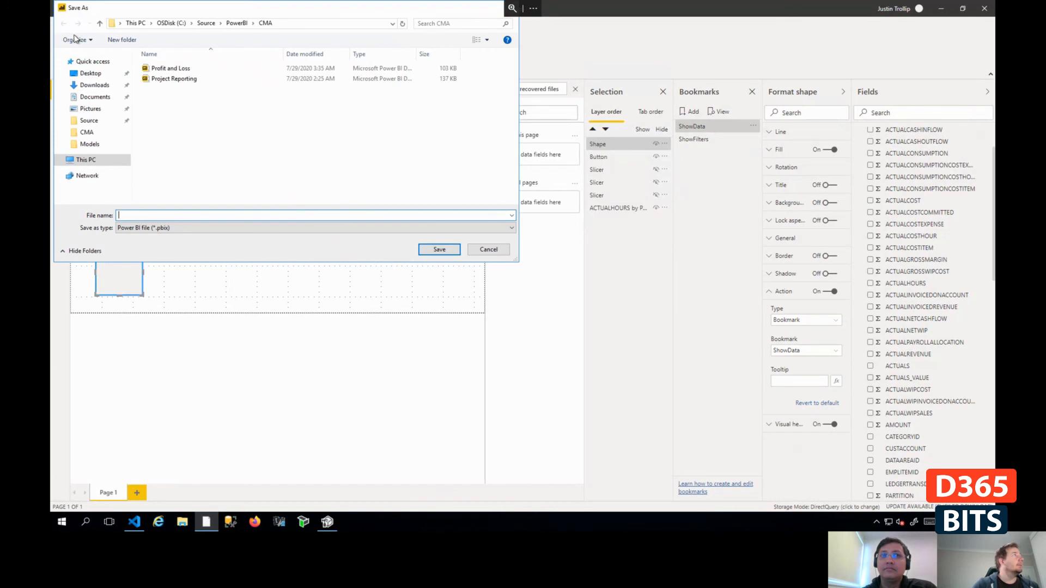
pyautogui.click(485, 248)
pyautogui.click(66, 26)
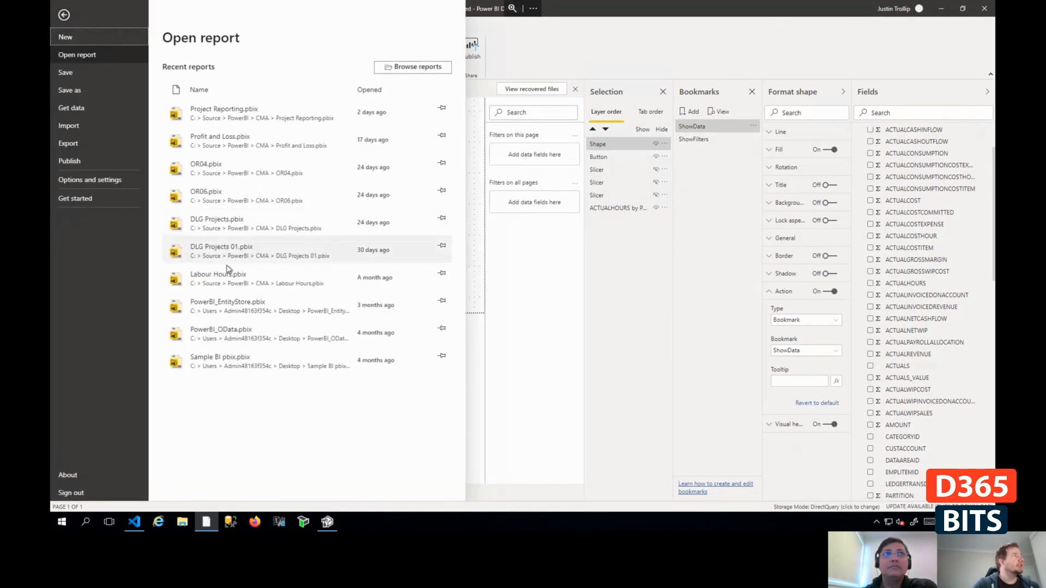
pyautogui.click(87, 180)
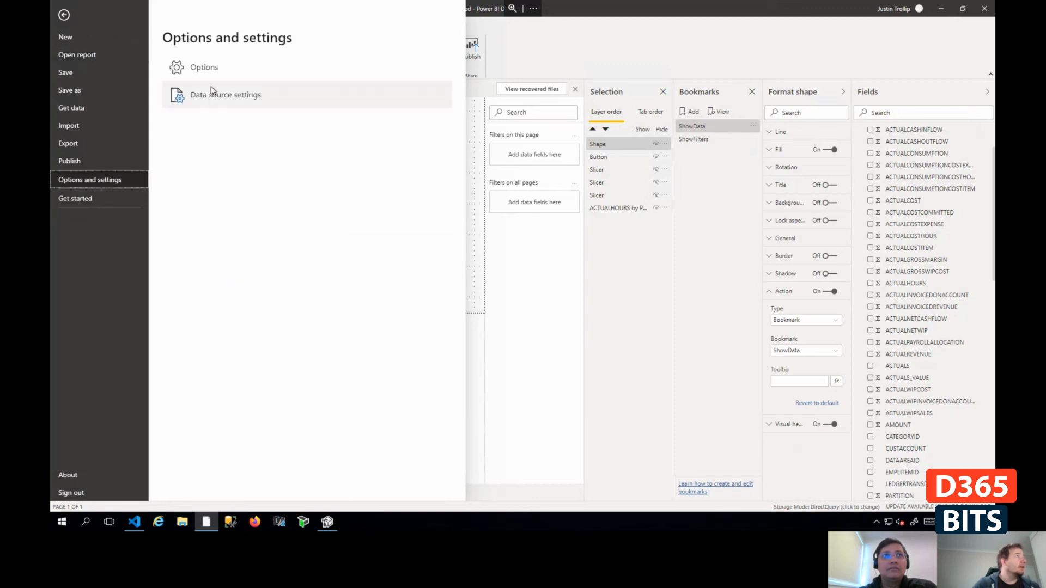
pyautogui.click(211, 72)
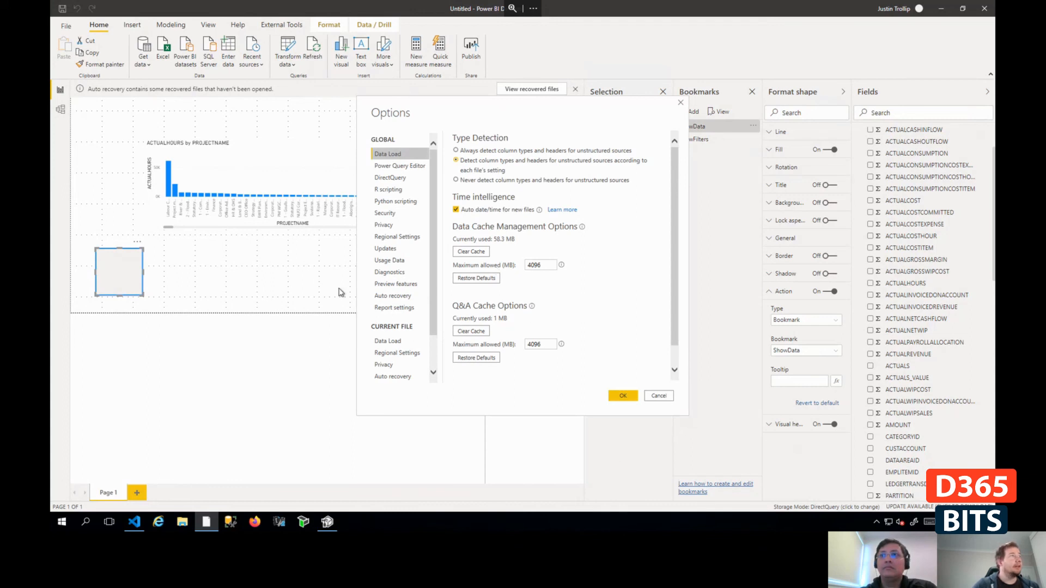
pyautogui.click(397, 249)
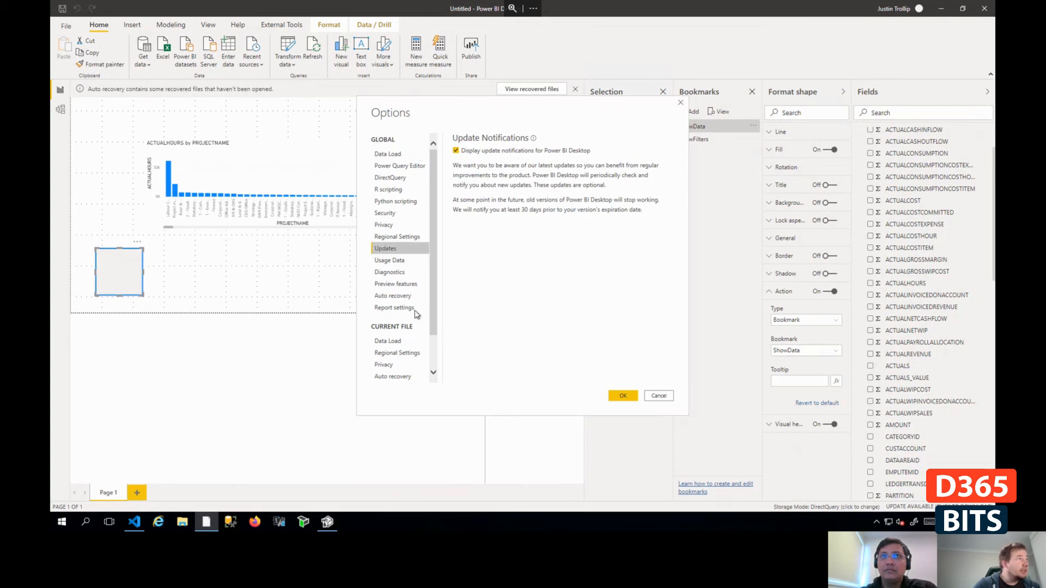
pyautogui.click(410, 285)
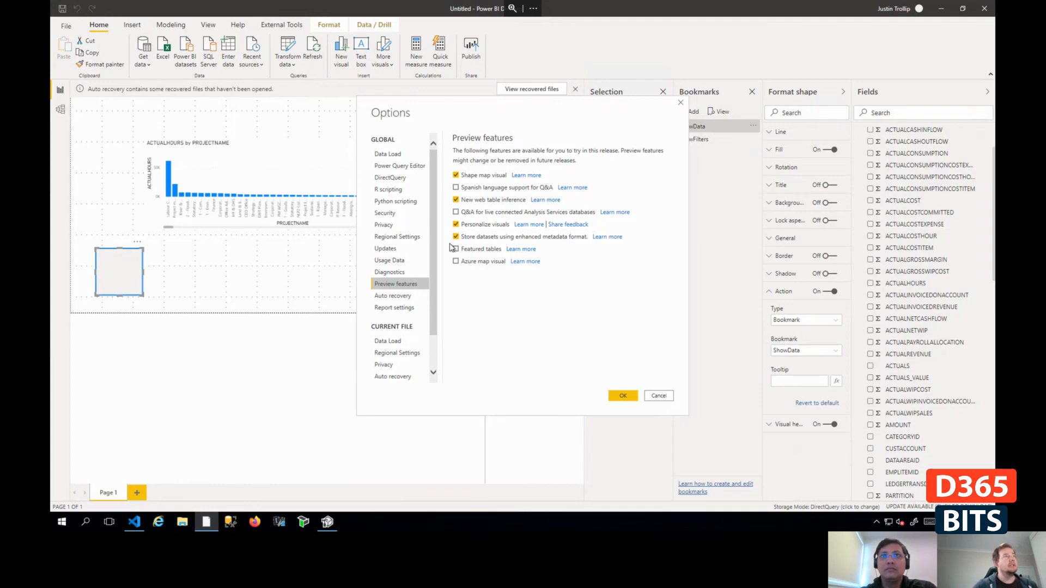
# - Switch to Tabular Editor to view the Project model, return to Power BI Desktop, and close its options
pyautogui.click(327, 523)
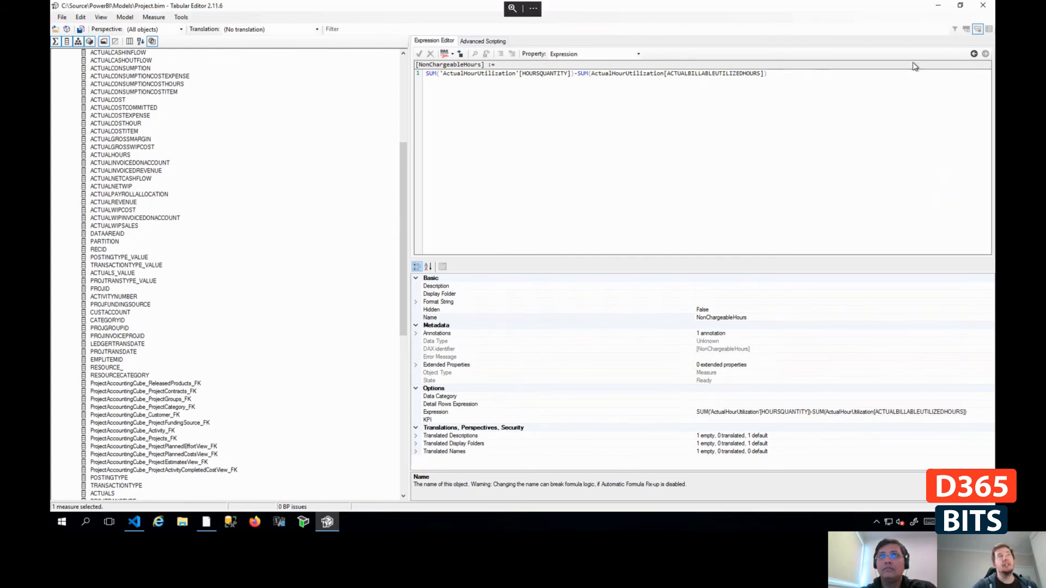
pyautogui.click(937, 6)
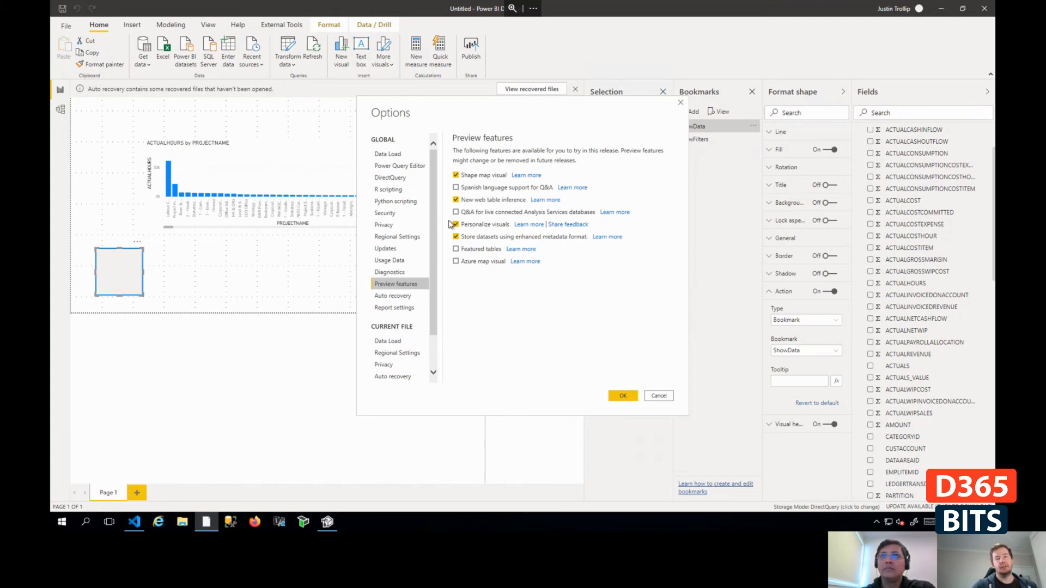
pyautogui.click(680, 104)
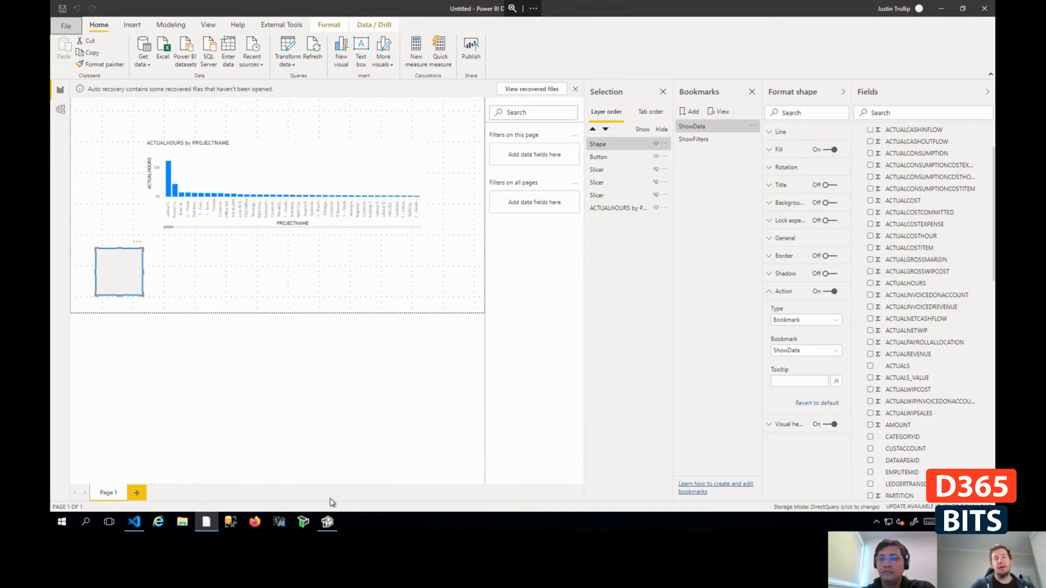
# - Leave the remote desktop and browse the list of workspaces in Finance and Operations
pyautogui.moveTo(827, 5)
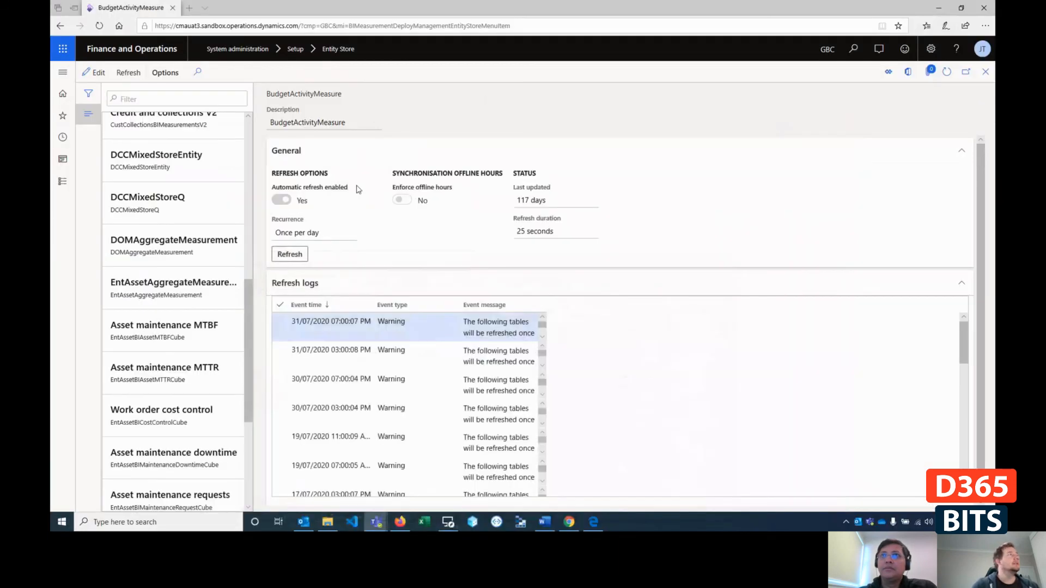
pyautogui.click(938, 8)
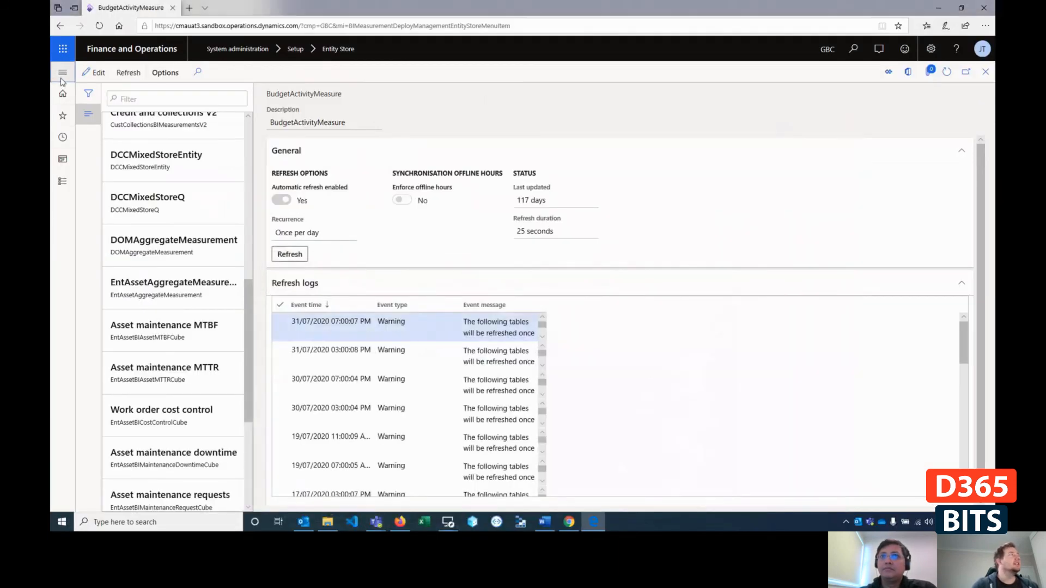
pyautogui.click(63, 180)
pyautogui.click(113, 177)
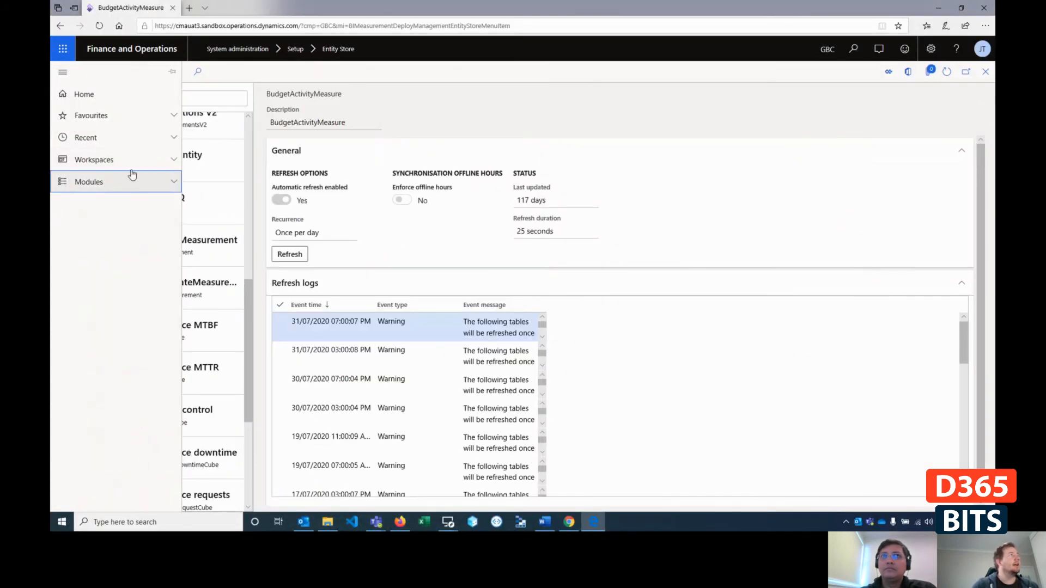
pyautogui.click(138, 161)
pyautogui.scroll(-6, 136, 305)
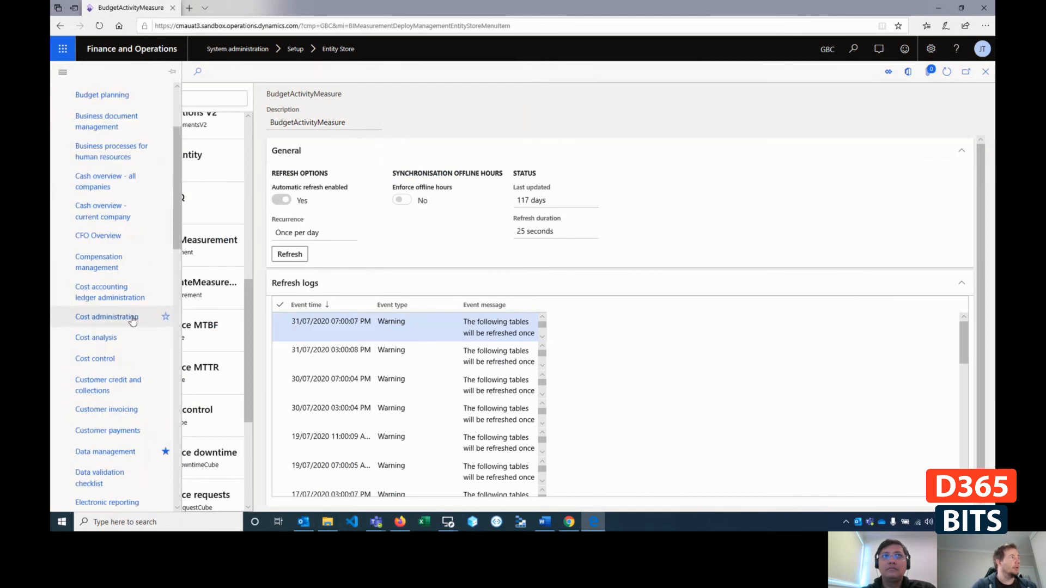
pyautogui.scroll(-5, 151, 467)
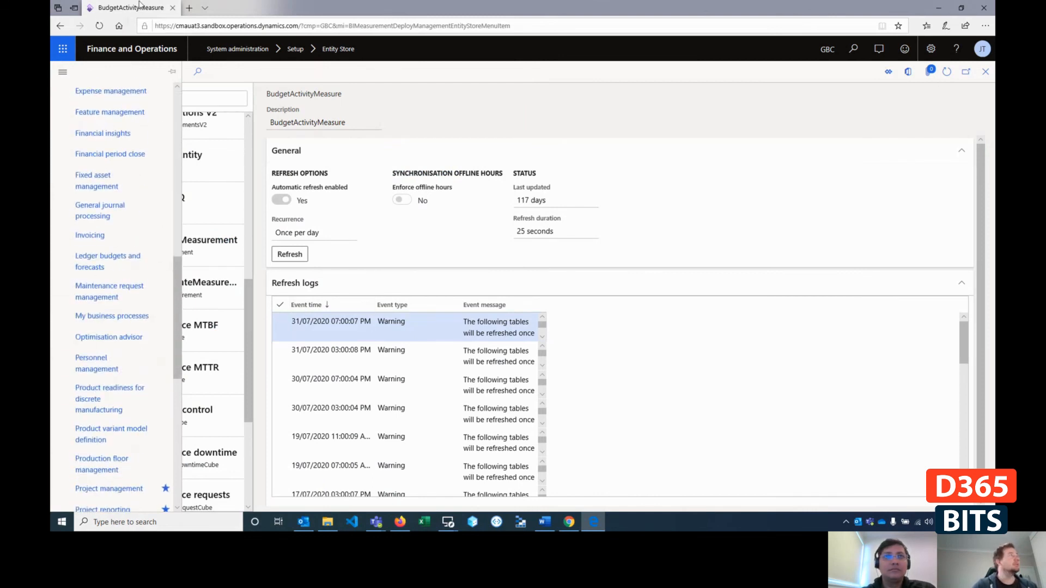
# - Open the Google home page in a new browser tab
pyautogui.click(191, 11)
pyautogui.write('deploy')
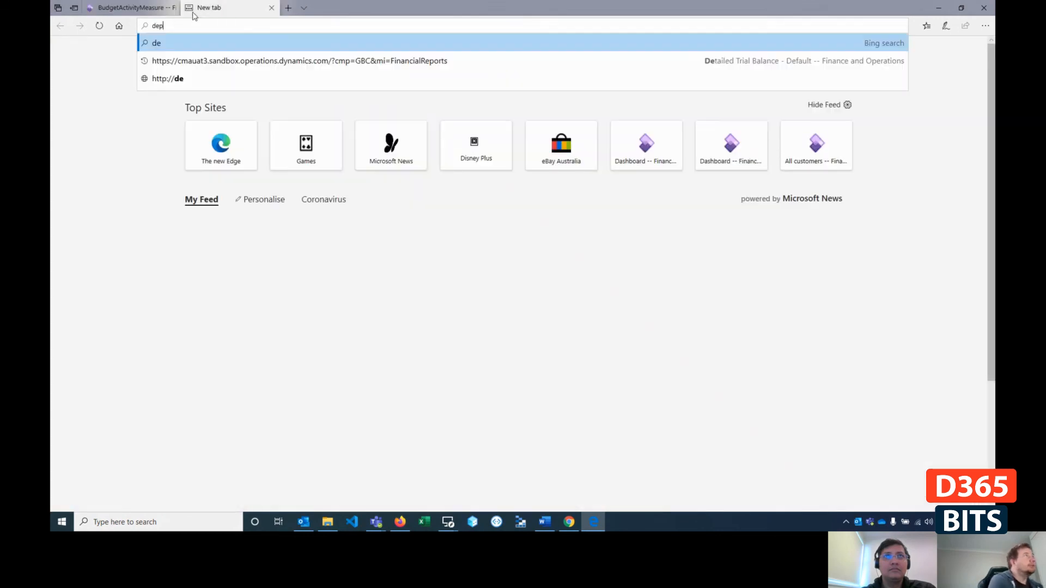
pyautogui.press('BackSpace')
pyautogui.press('BackSpace')
pyautogui.press('BackSpace')
pyautogui.press('BackSpace')
pyautogui.press('BackSpace')
pyautogui.press('BackSpace')
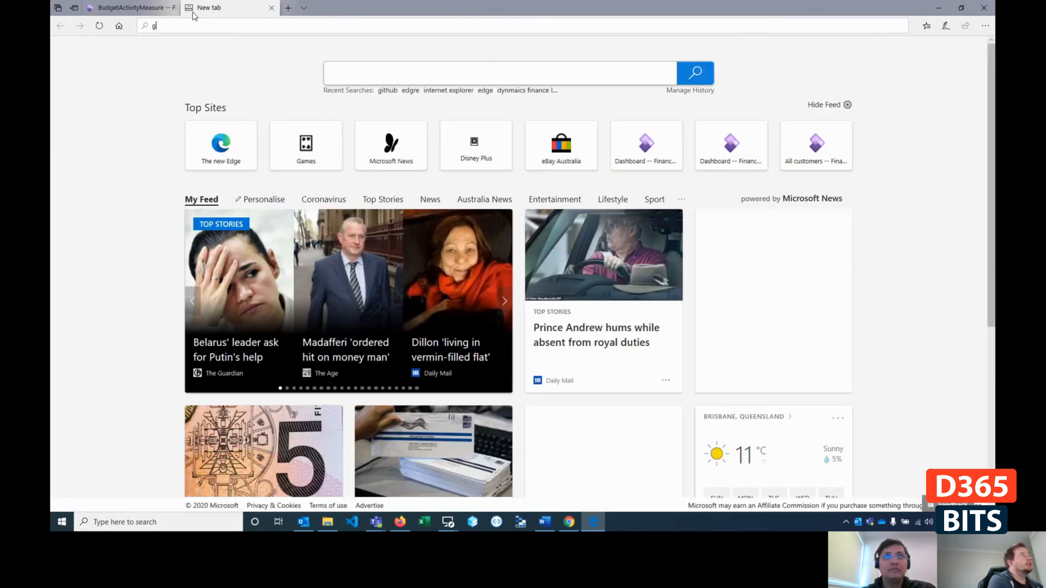
pyautogui.write('google.com.au/')
pyautogui.press('Return')
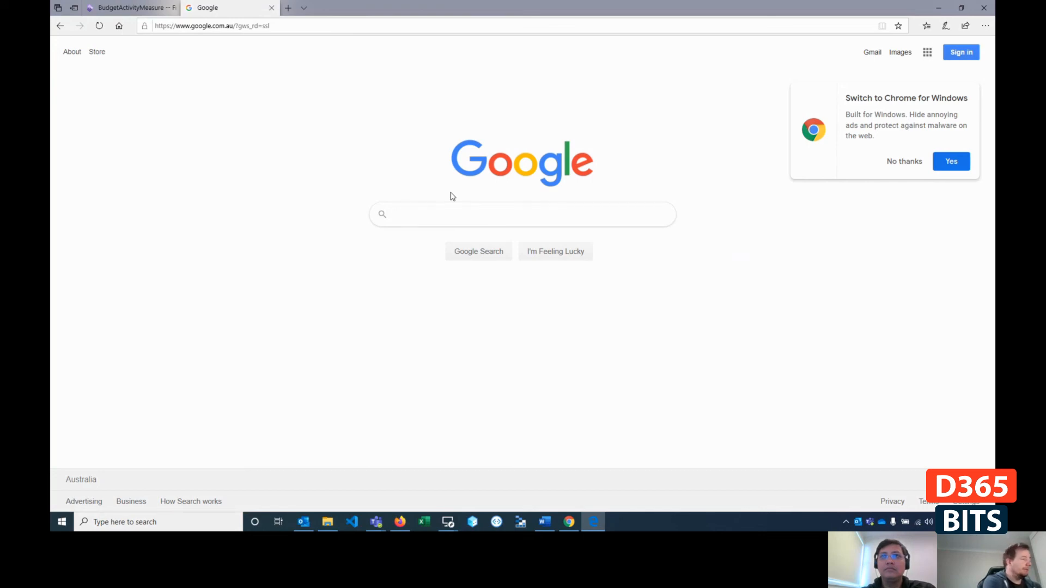
# - Search Google for "dynamics 365 deploy power bi"
pyautogui.press('BackSpace')
pyautogui.write('dyna')
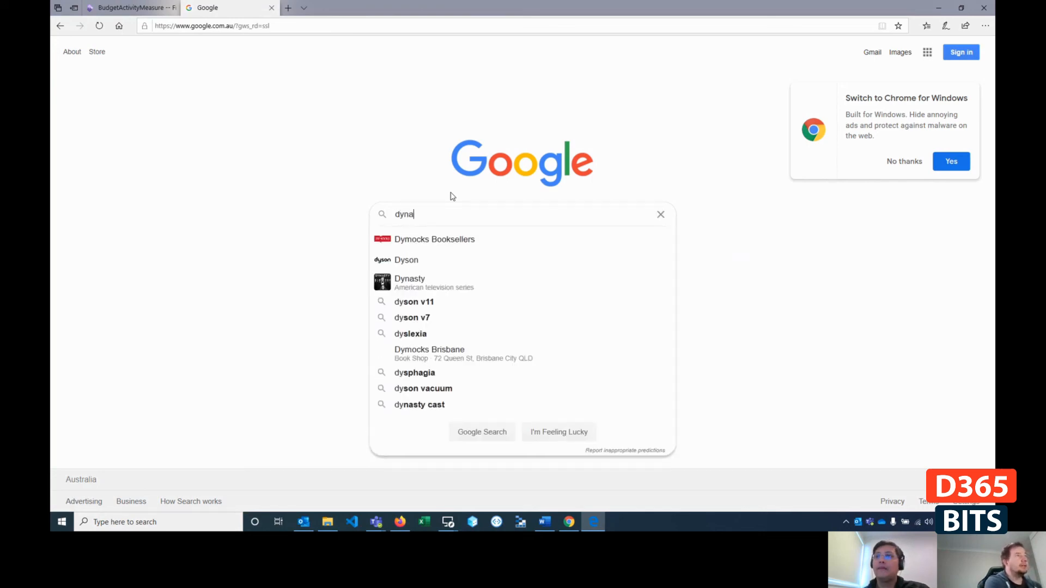
pyautogui.write('mics 3')
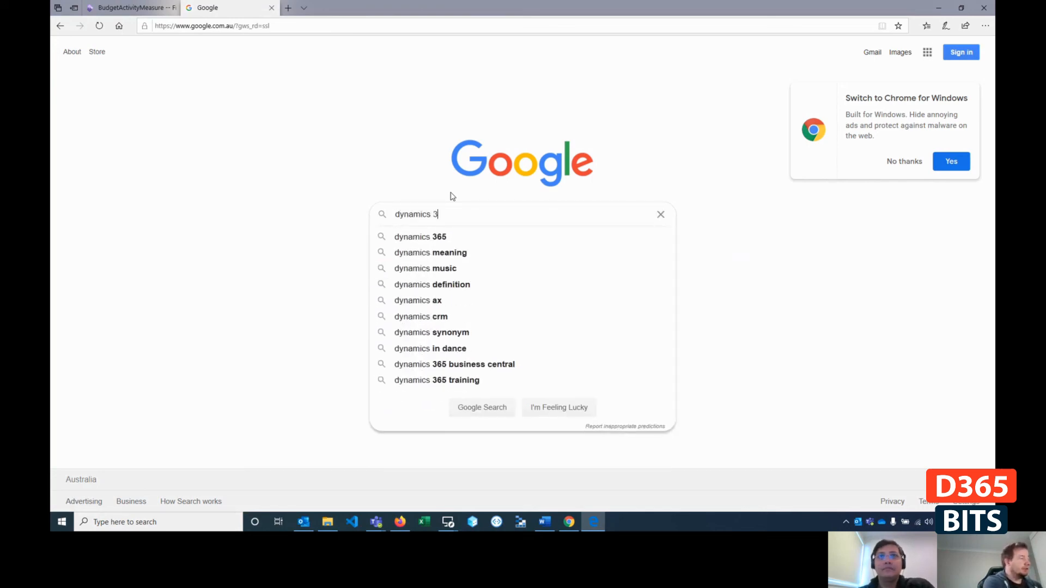
pyautogui.write('65 deploy power bi')
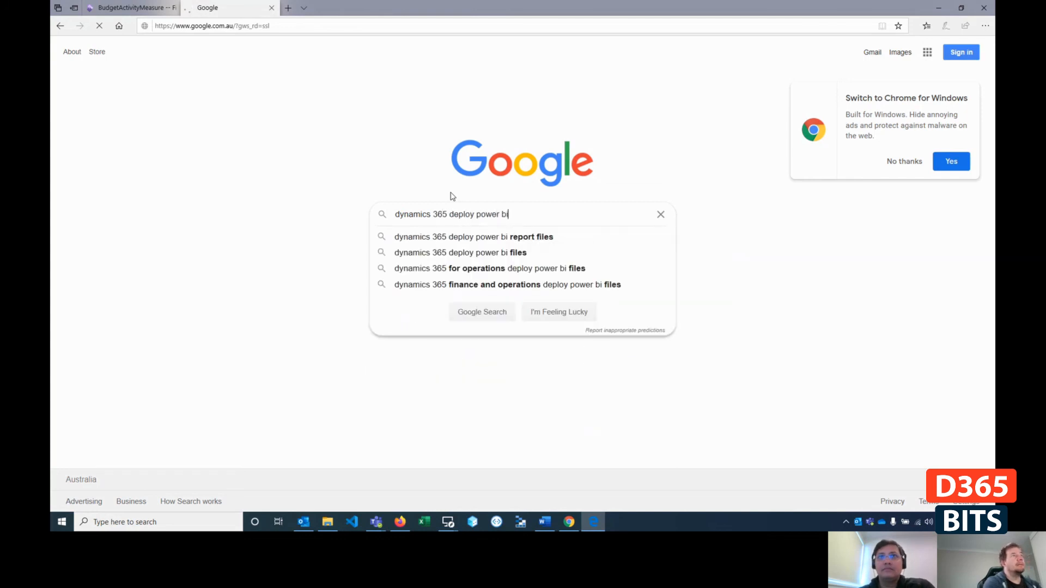
pyautogui.press('Return')
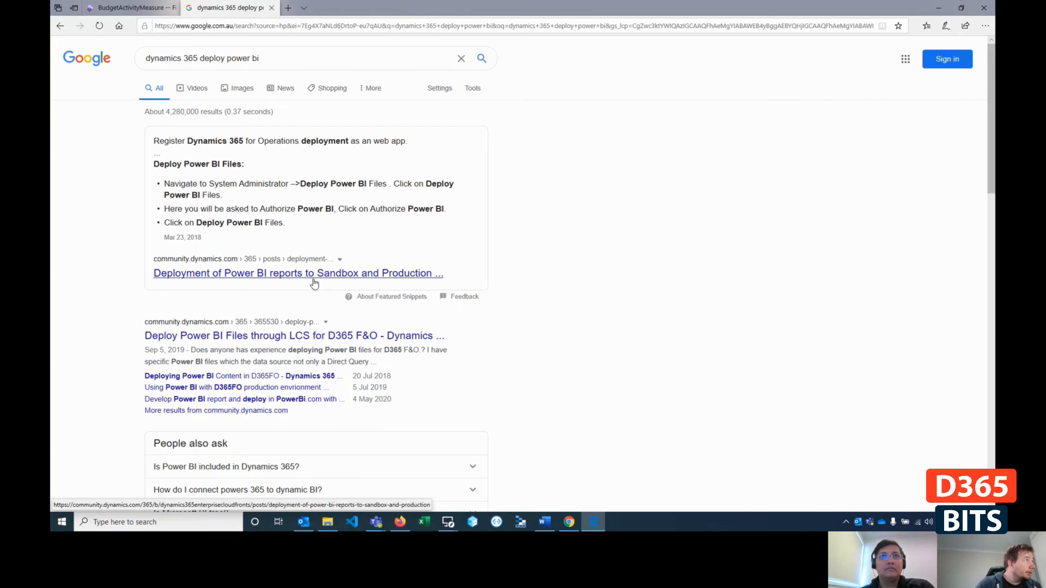
# - Open the Configure PowerBI.com integration result and, from its developer tools topics, the article Add analytics to workspaces by using Power BI Embedded
pyautogui.scroll(-4, 288, 362)
pyautogui.scroll(-3, 289, 362)
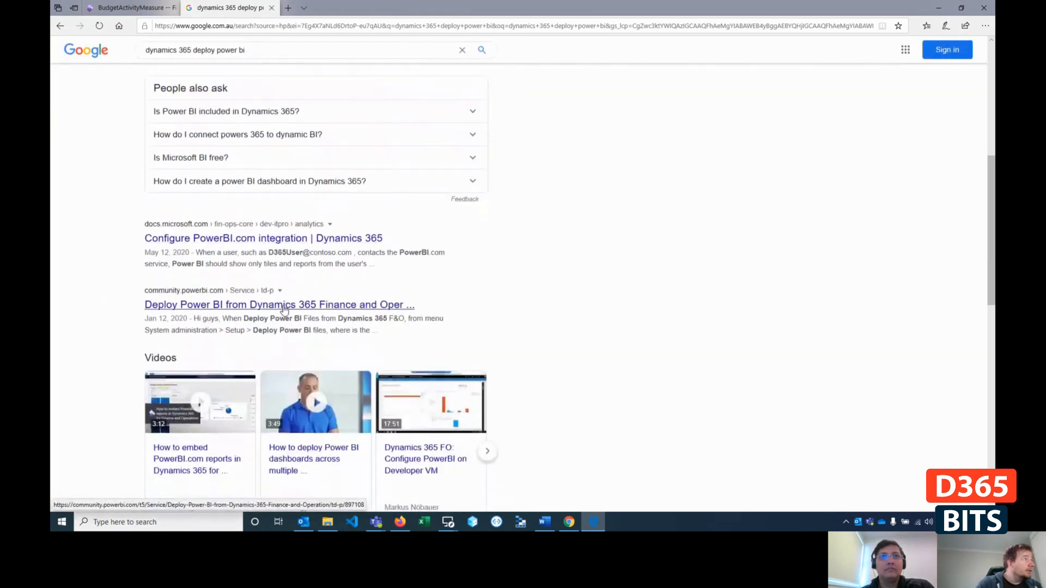
pyautogui.click(225, 240)
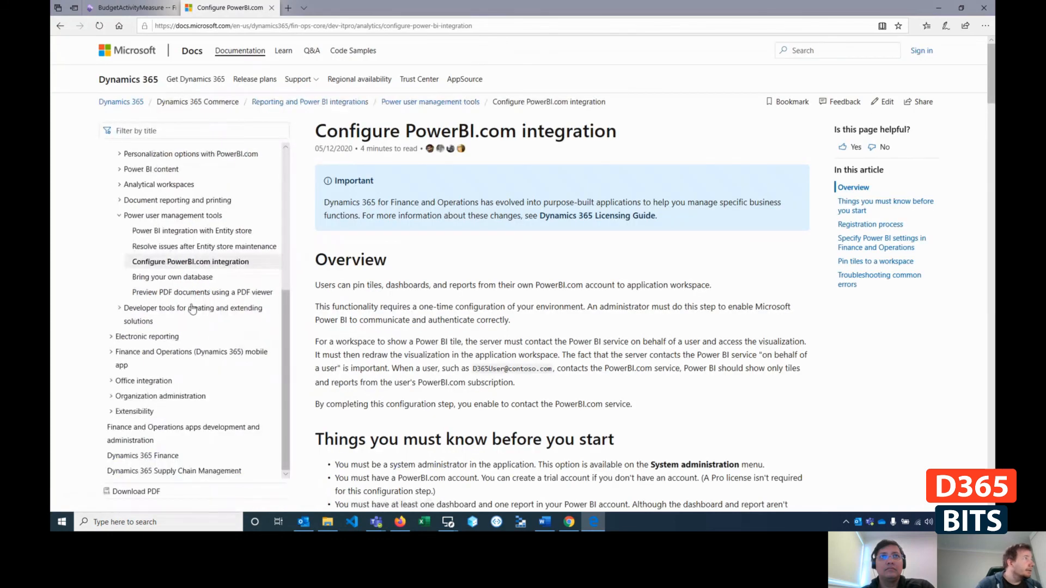
pyautogui.click(150, 312)
pyautogui.scroll(-2, 240, 322)
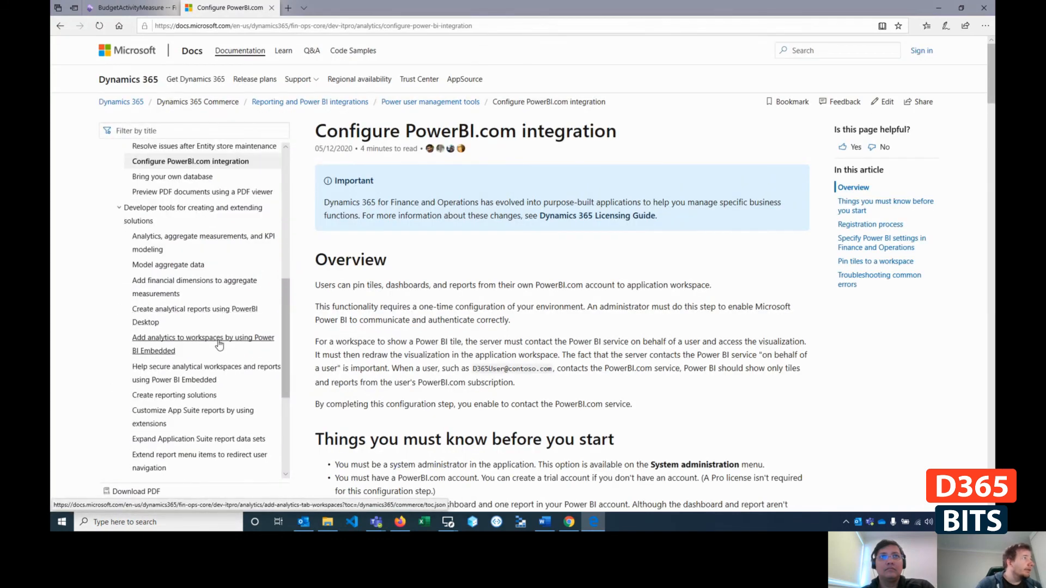
pyautogui.click(220, 341)
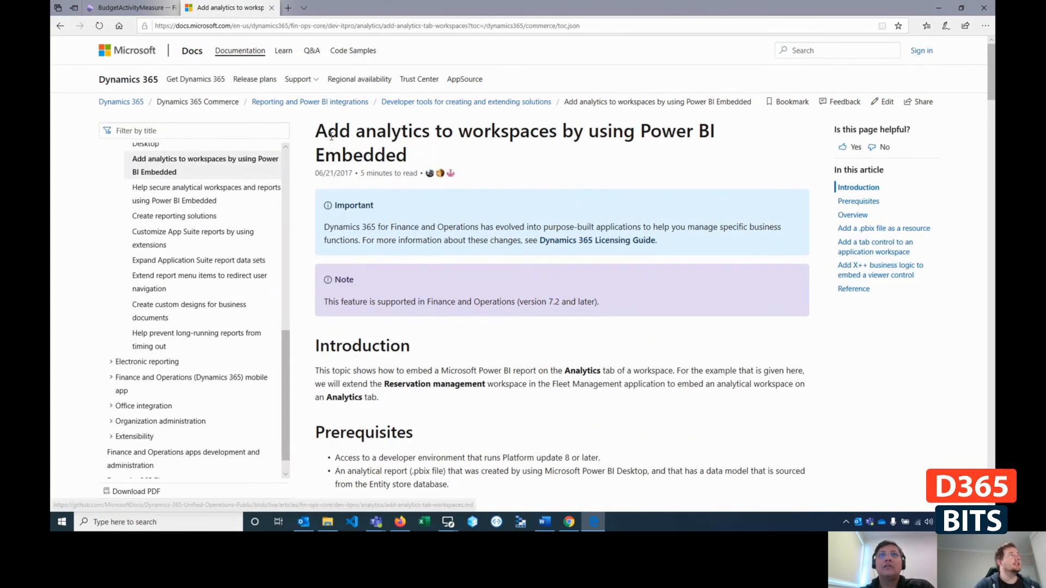
# - Highlight the article's title and examine its instructions for adding a .pbix file as a resource
pyautogui.moveTo(316, 131); pyautogui.dragTo(459, 146)
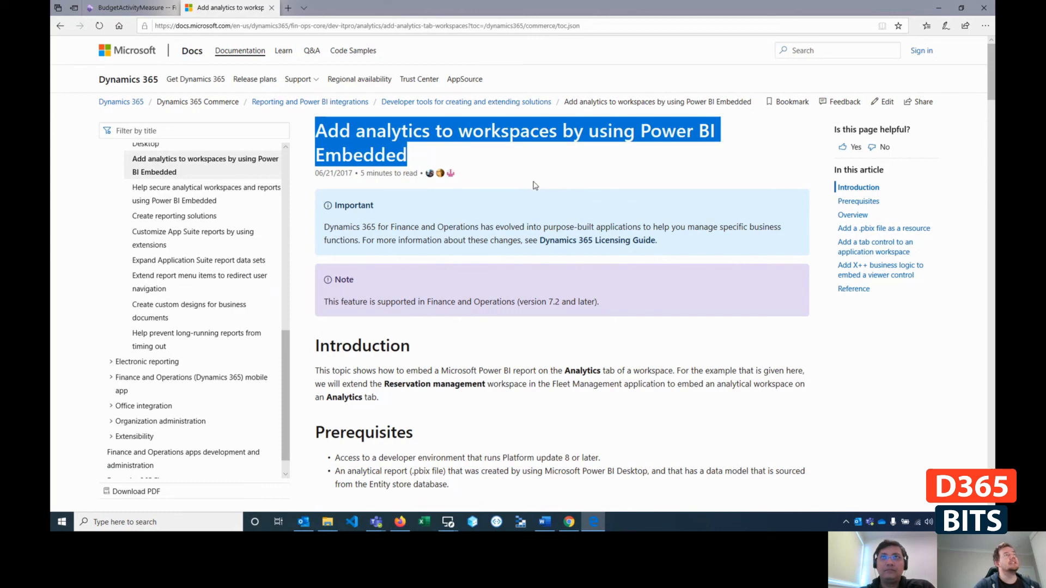
pyautogui.click(562, 168)
pyautogui.scroll(-8, 523, 221)
pyautogui.scroll(-5, 537, 220)
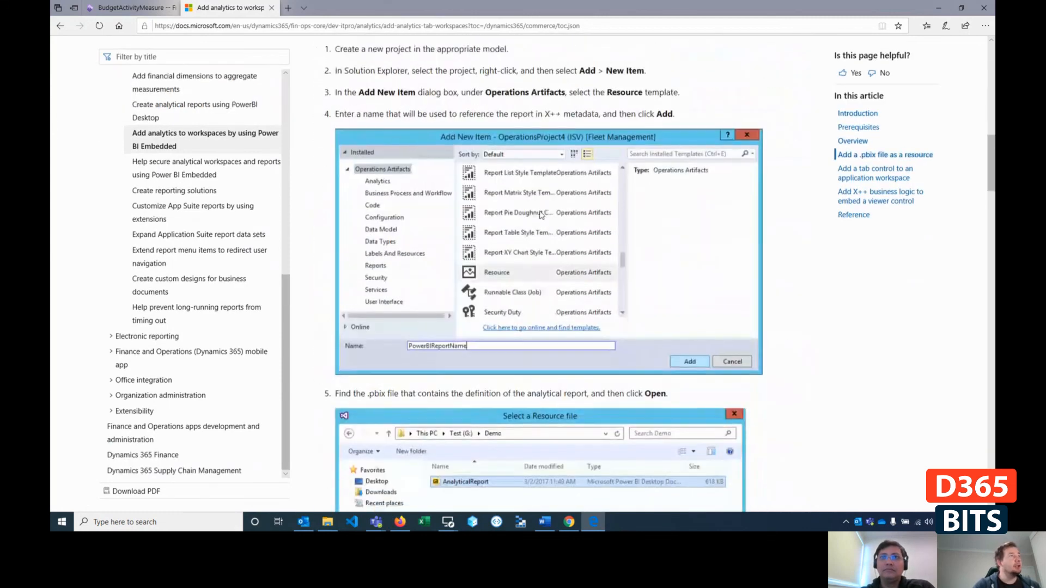
pyautogui.scroll(4, 551, 207)
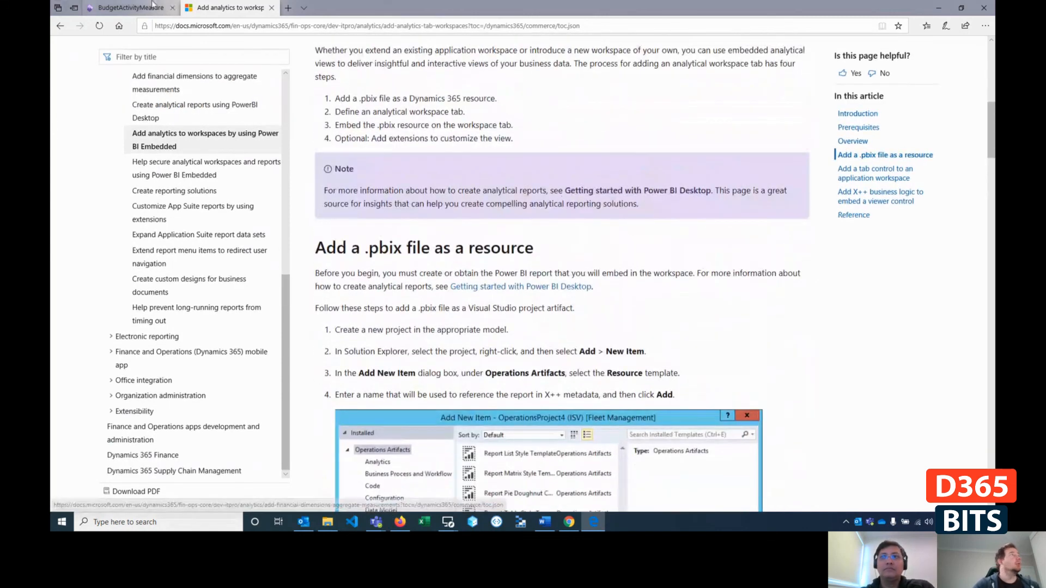
# - Switch to Firefox, cancel the pending file download, and view the CMAUAT3 environment page in Lifecycle Services
pyautogui.click(402, 522)
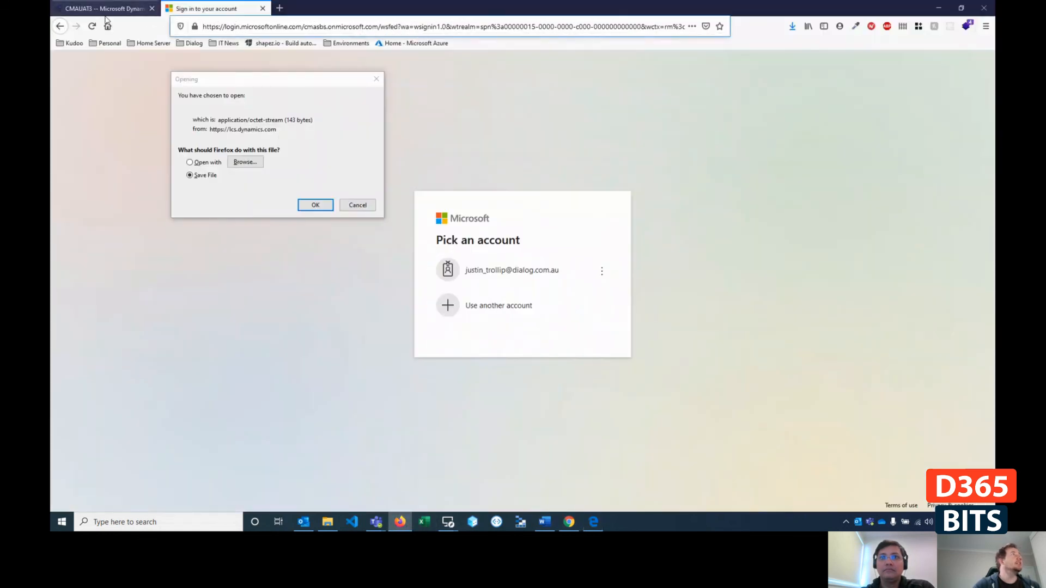
pyautogui.click(354, 205)
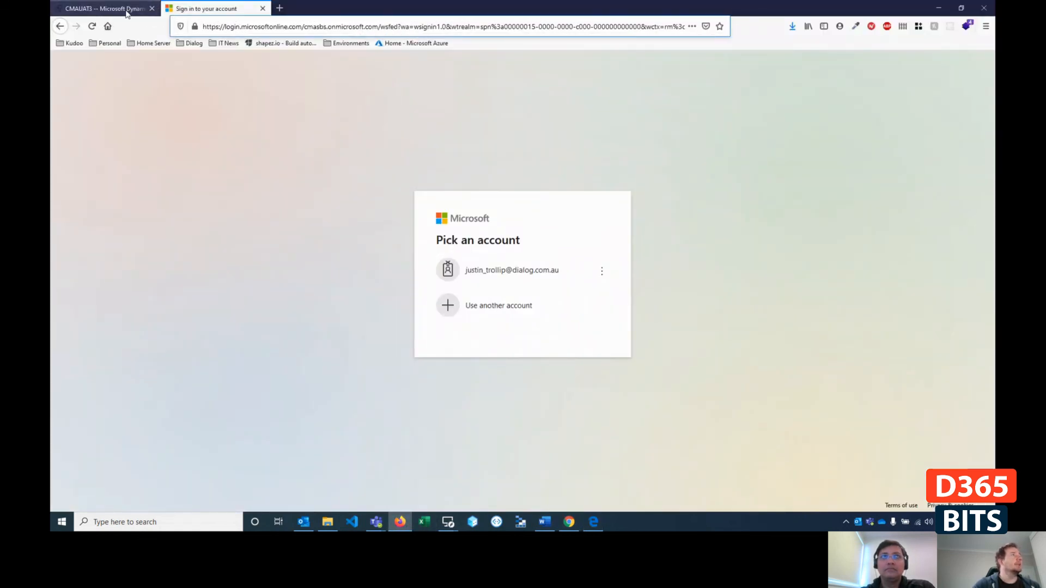
pyautogui.click(125, 14)
pyautogui.scroll(10, 545, 353)
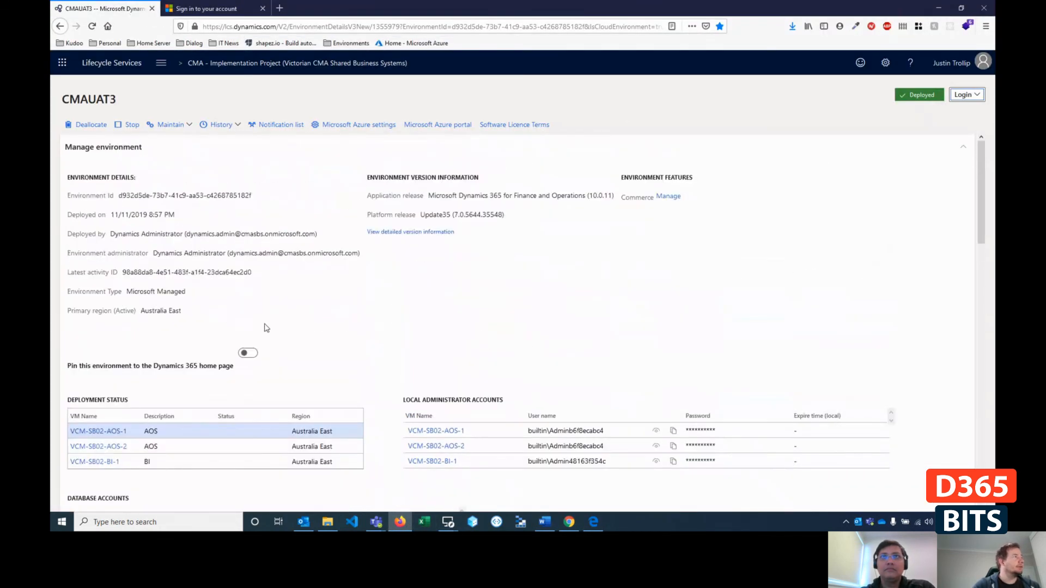
# - Open the CMA - Implementation Project overview and examine its list of environments
pyautogui.scroll(-2, 267, 327)
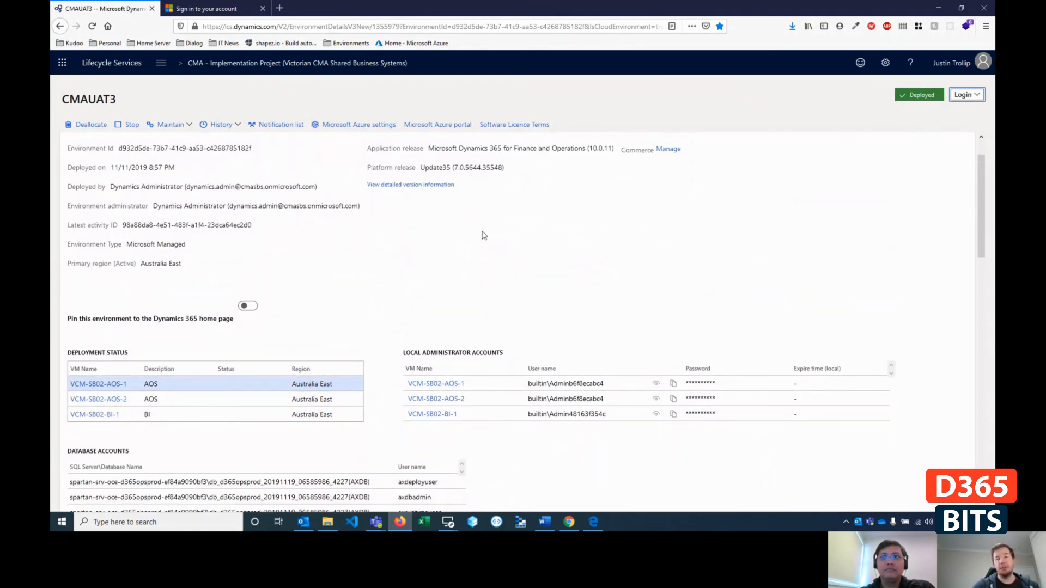
pyautogui.click(275, 63)
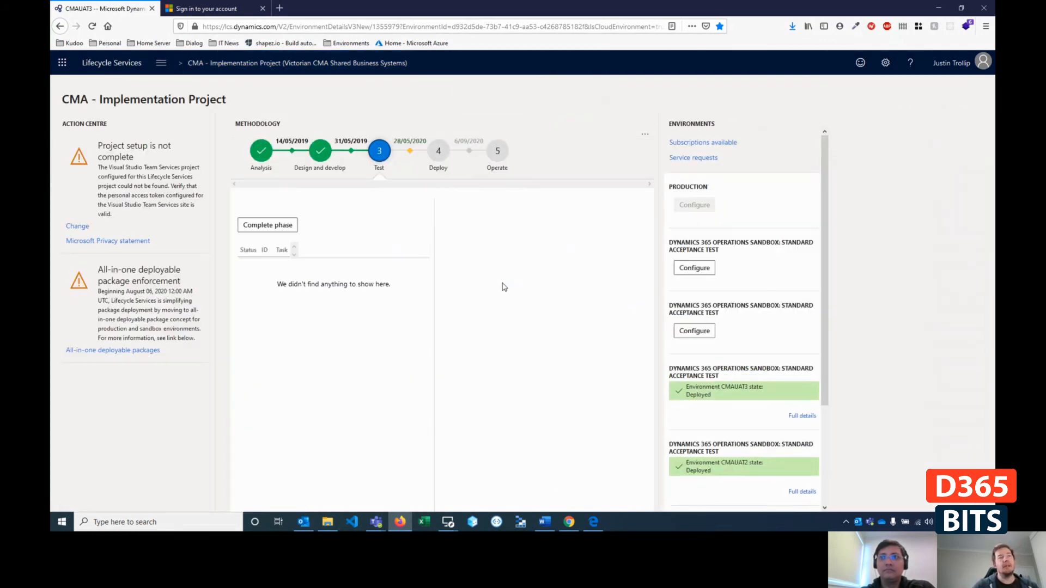
pyautogui.scroll(-3, 768, 484)
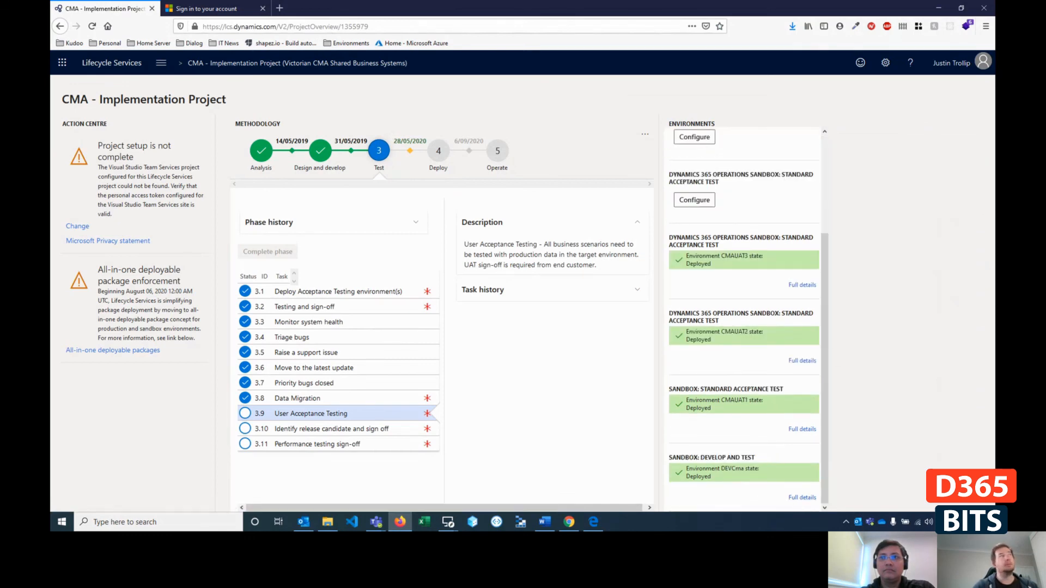
pyautogui.click(569, 522)
pyautogui.click(961, 7)
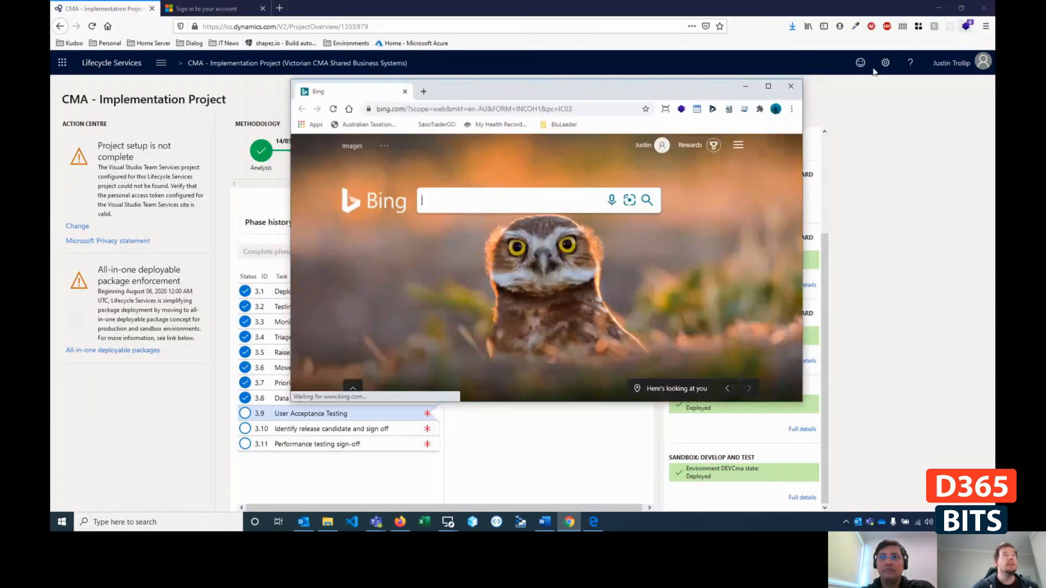
pyautogui.click(800, 85)
# - Switch to Edge and examine the article's instructions for adding a .pbix resource and a tab control to an application workspace
pyautogui.click(568, 522)
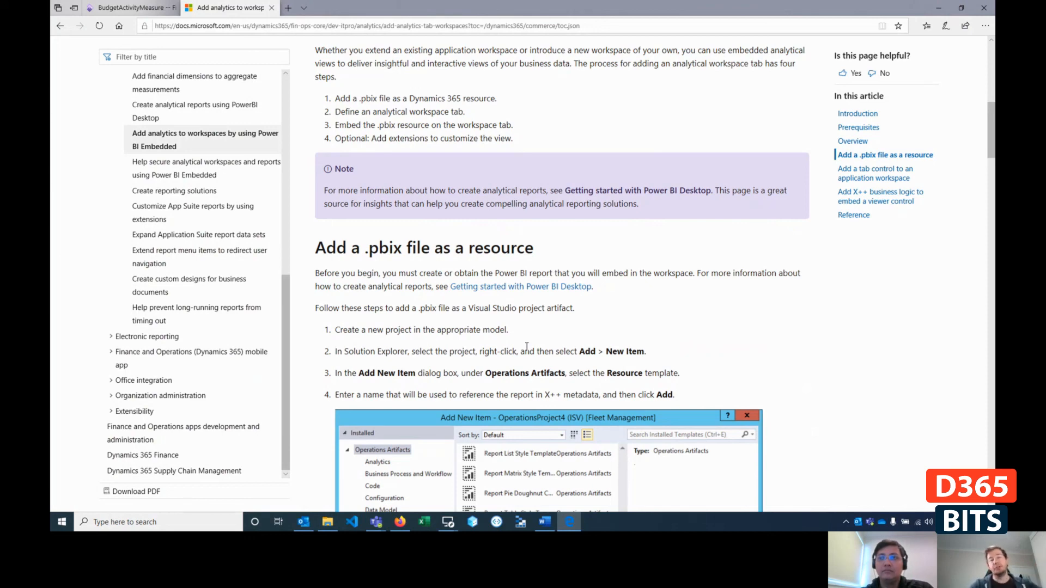
pyautogui.scroll(-3, 569, 303)
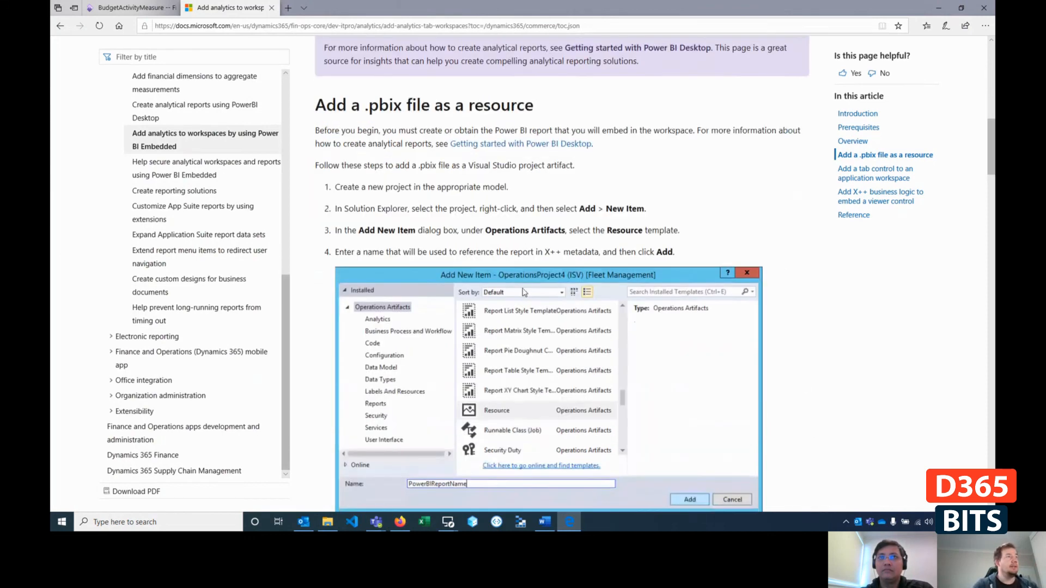
pyautogui.scroll(-10, 478, 371)
pyautogui.scroll(-3, 452, 344)
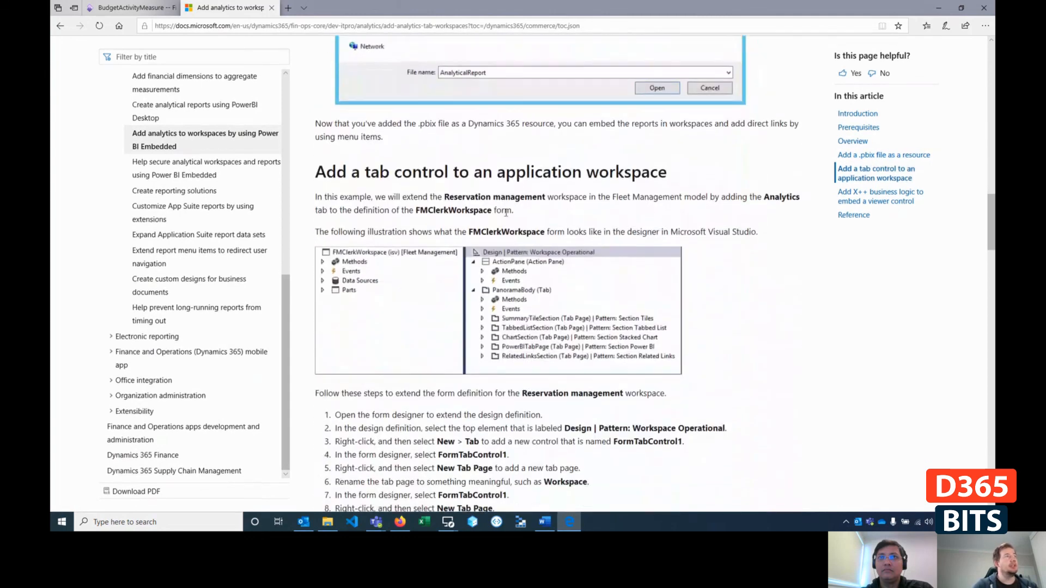
pyautogui.scroll(-1, 471, 199)
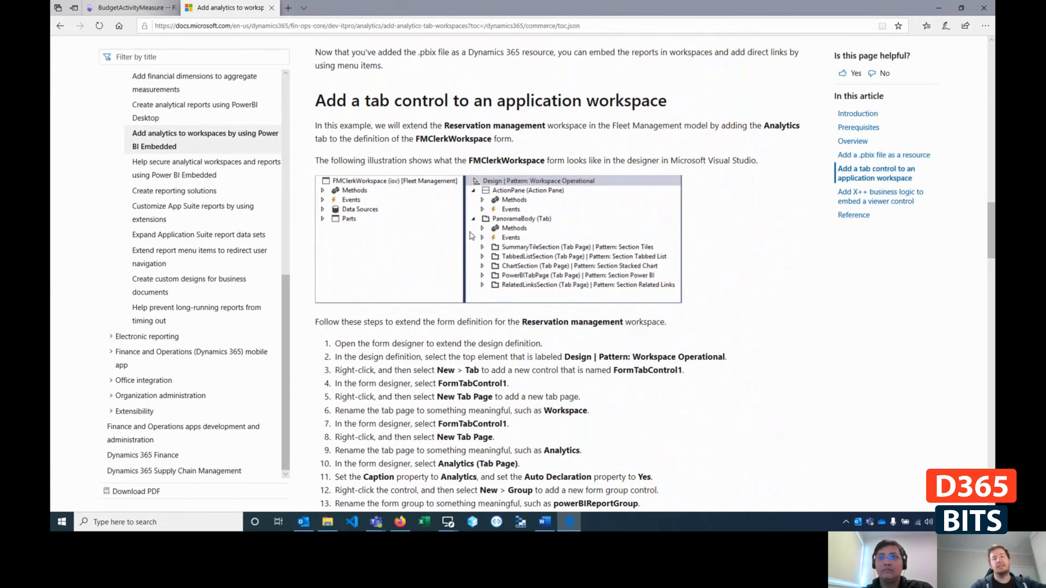
pyautogui.scroll(-1, 481, 230)
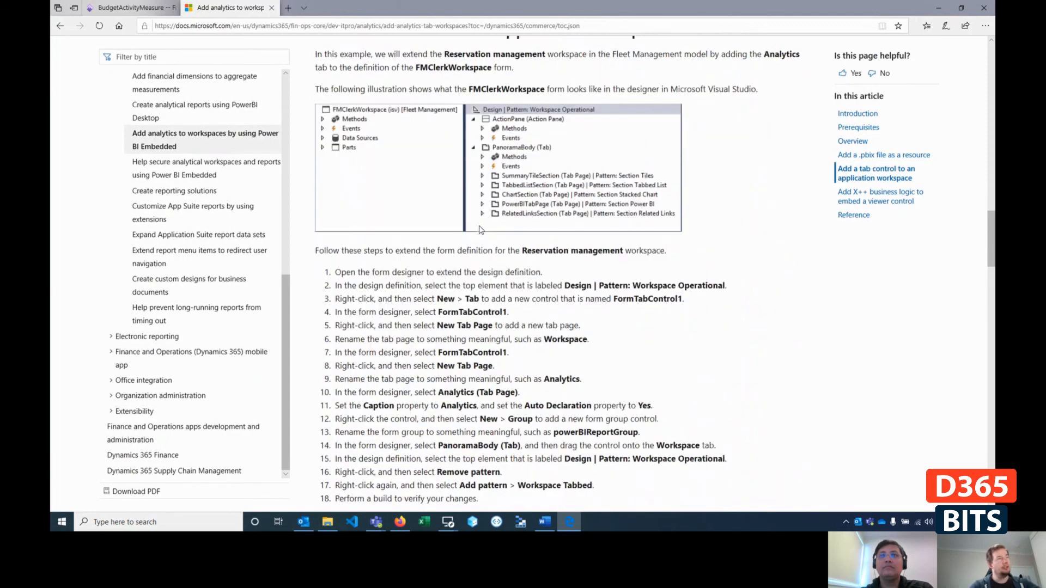
pyautogui.scroll(-3, 481, 229)
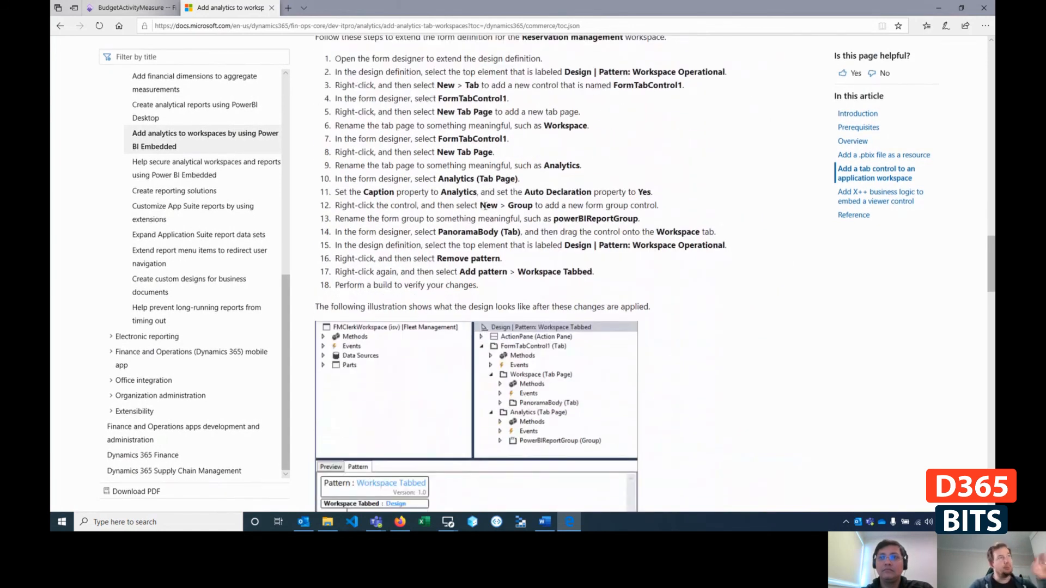
pyautogui.scroll(-3, 452, 230)
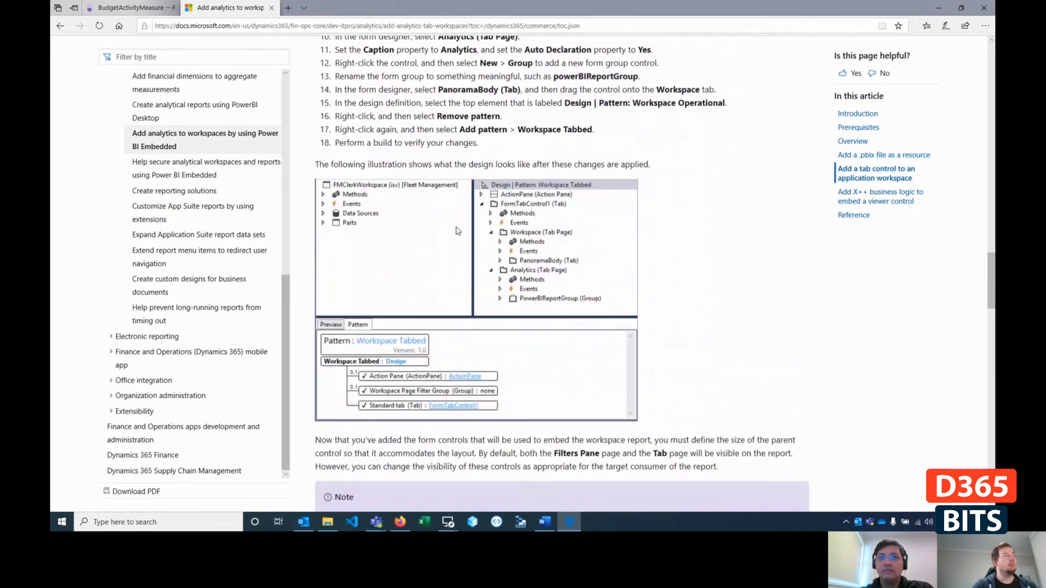
# - Examine the article's X++ business logic for embedding a viewer control and its Reservation management analytics illustration
pyautogui.scroll(-1, 460, 229)
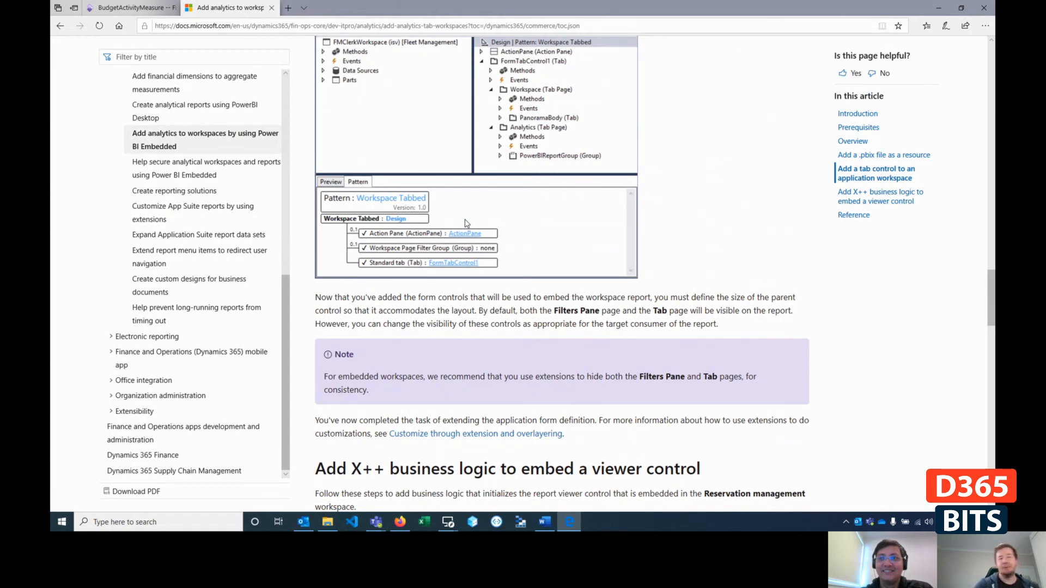
pyautogui.scroll(-15, 464, 221)
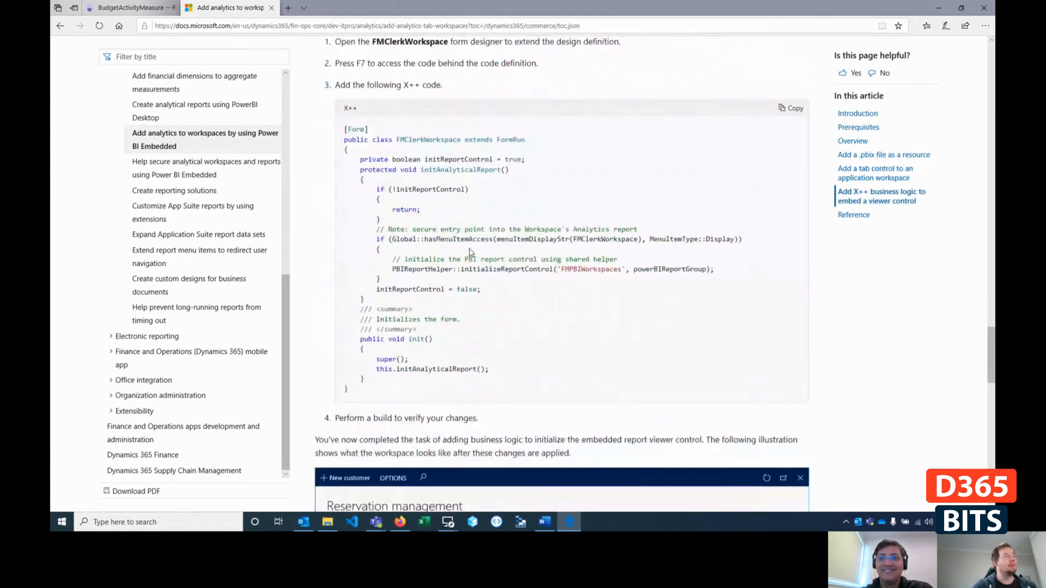
pyautogui.scroll(3, 581, 257)
pyautogui.scroll(-2, 497, 235)
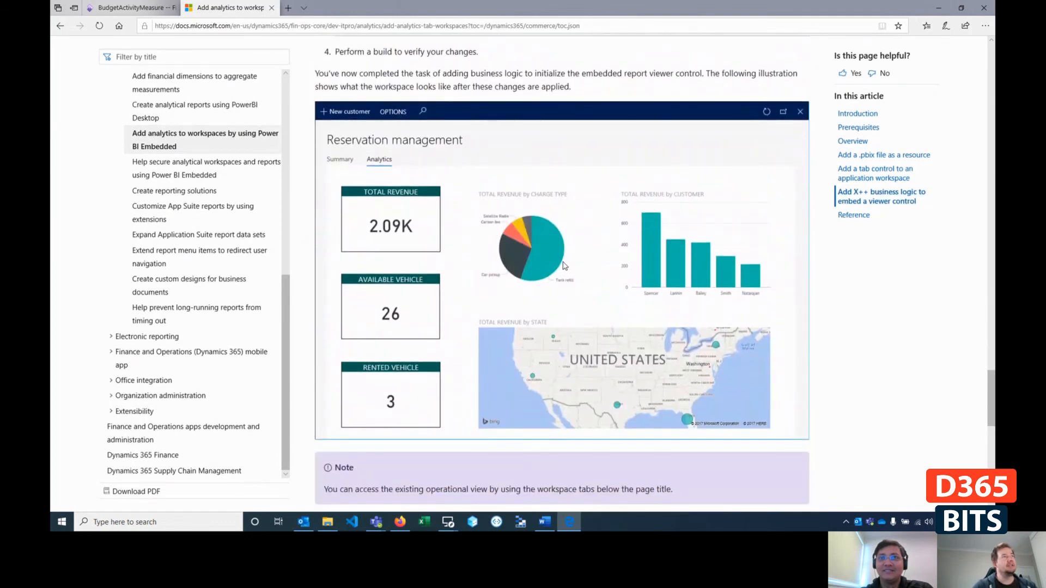
pyautogui.scroll(-5, 564, 266)
# - Return to the Finance and Operations page, open the Project management workspace and request its Analytics view
pyautogui.click(133, 8)
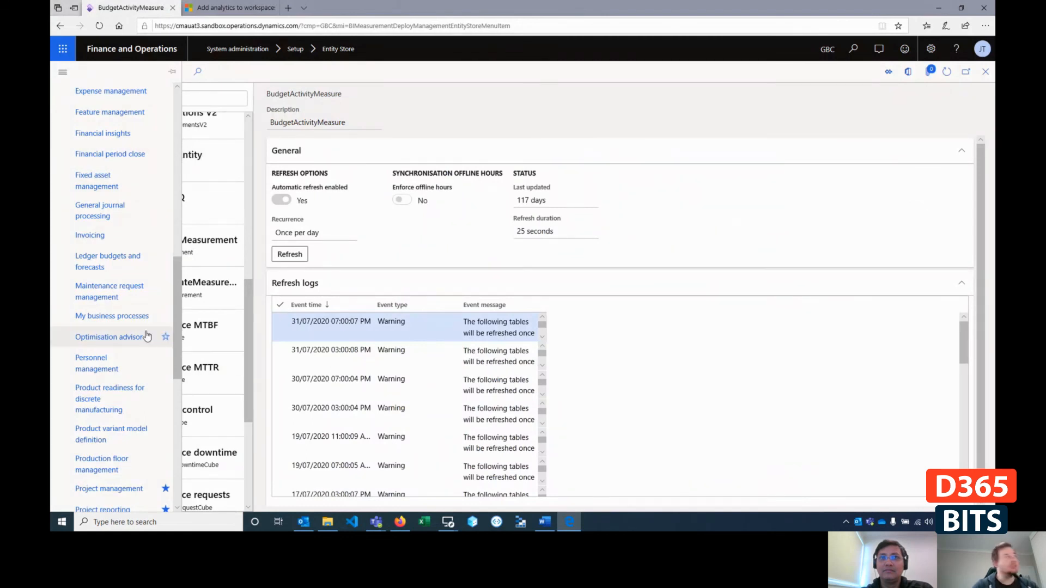
pyautogui.scroll(-3, 155, 334)
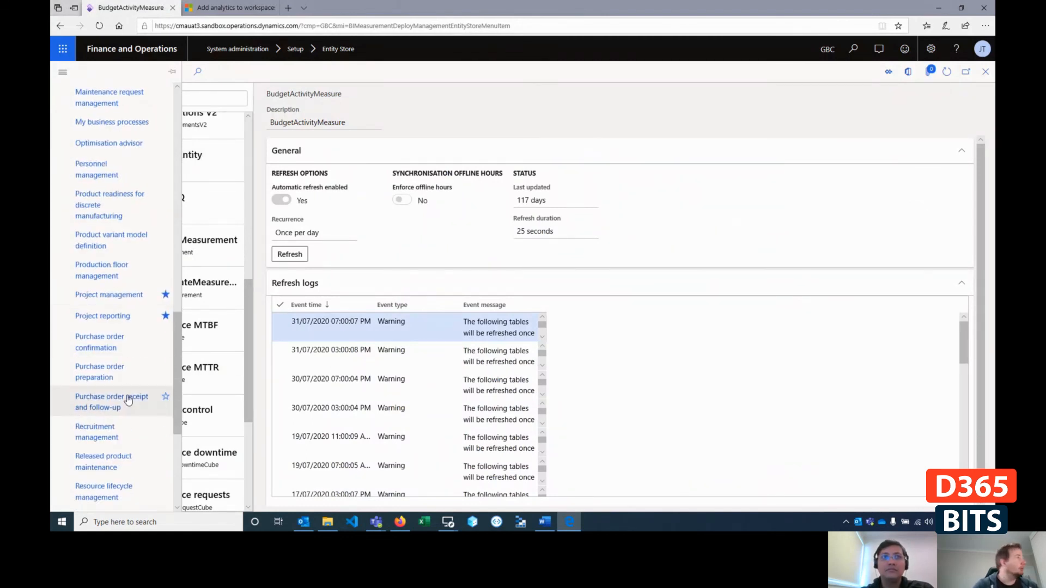
pyautogui.scroll(3, 129, 368)
pyautogui.scroll(-2, 99, 264)
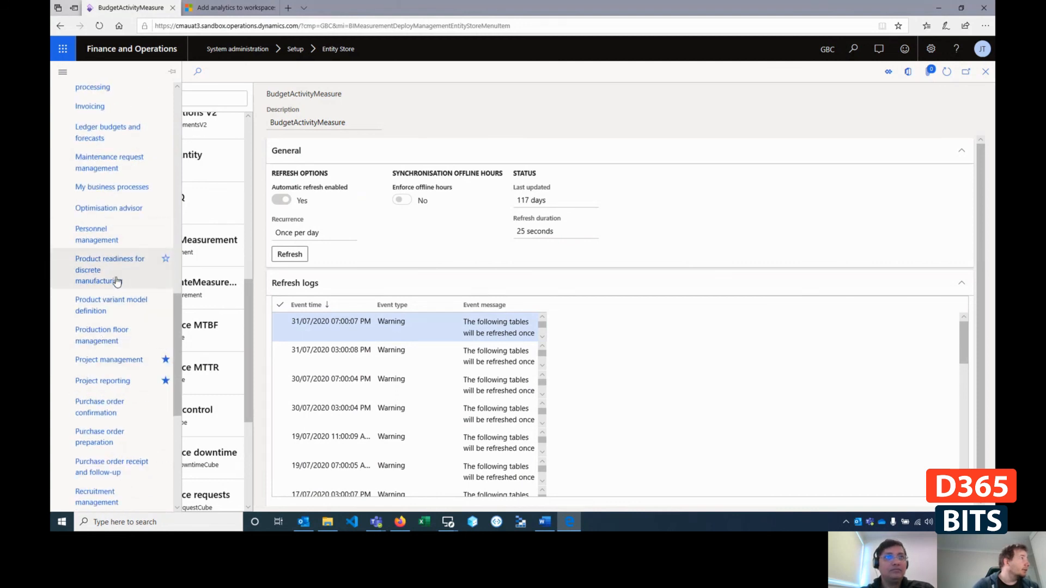
pyautogui.click(112, 361)
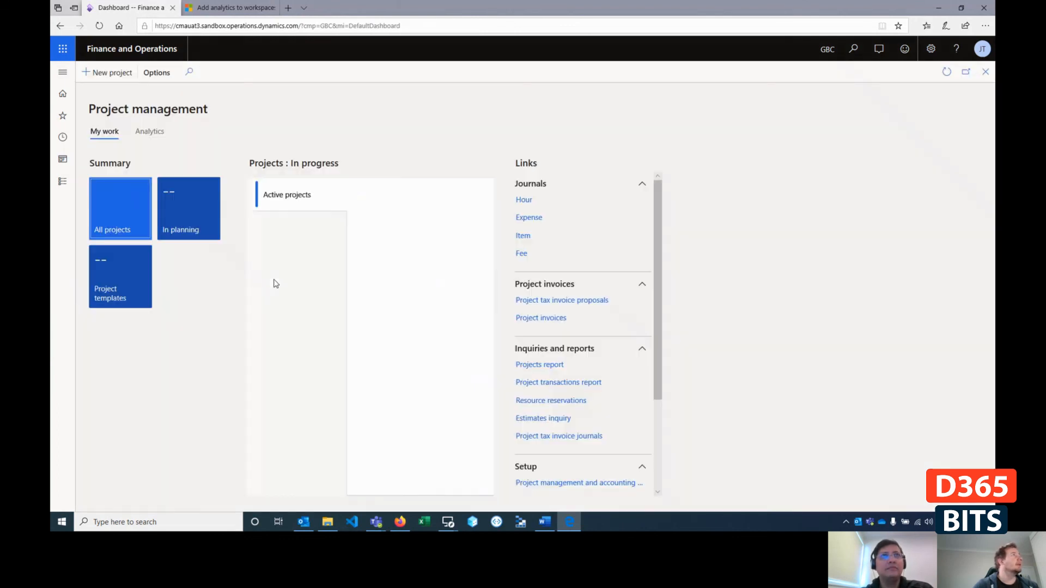
pyautogui.click(150, 132)
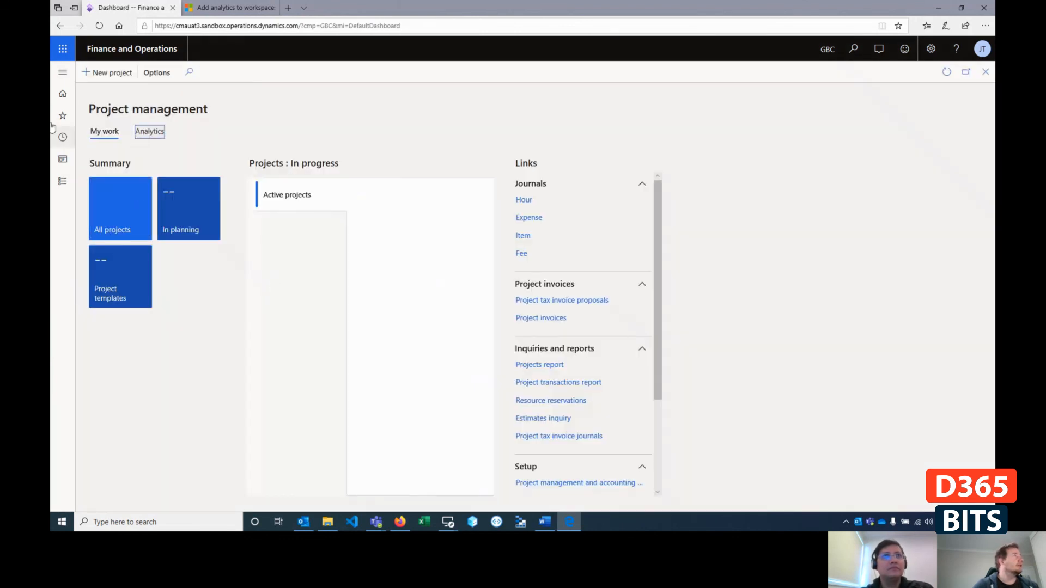
# - Open the Project reporting workspace from the list of workspaces
pyautogui.click(63, 76)
pyautogui.scroll(-10, 112, 304)
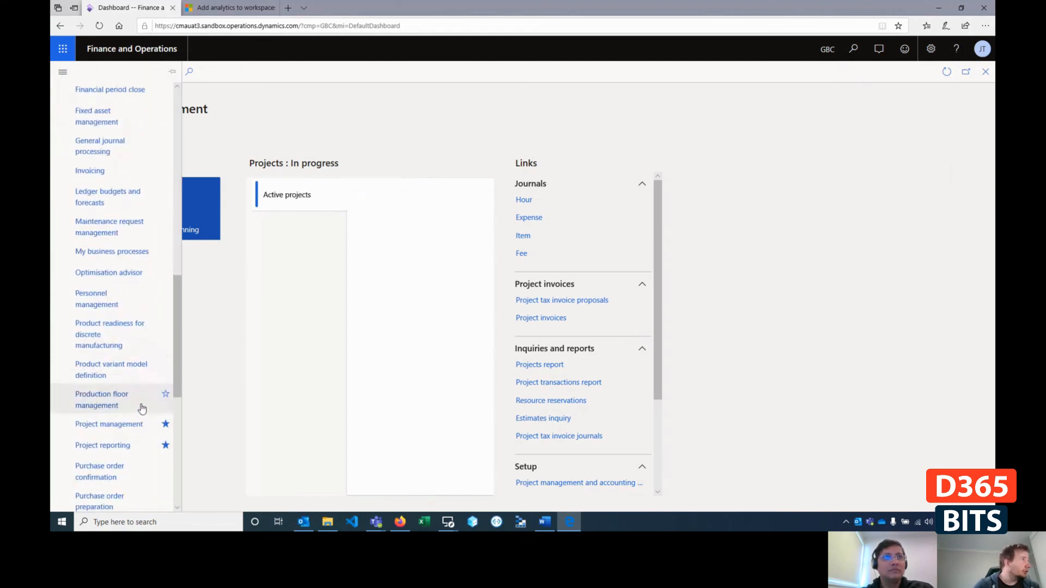
pyautogui.click(126, 452)
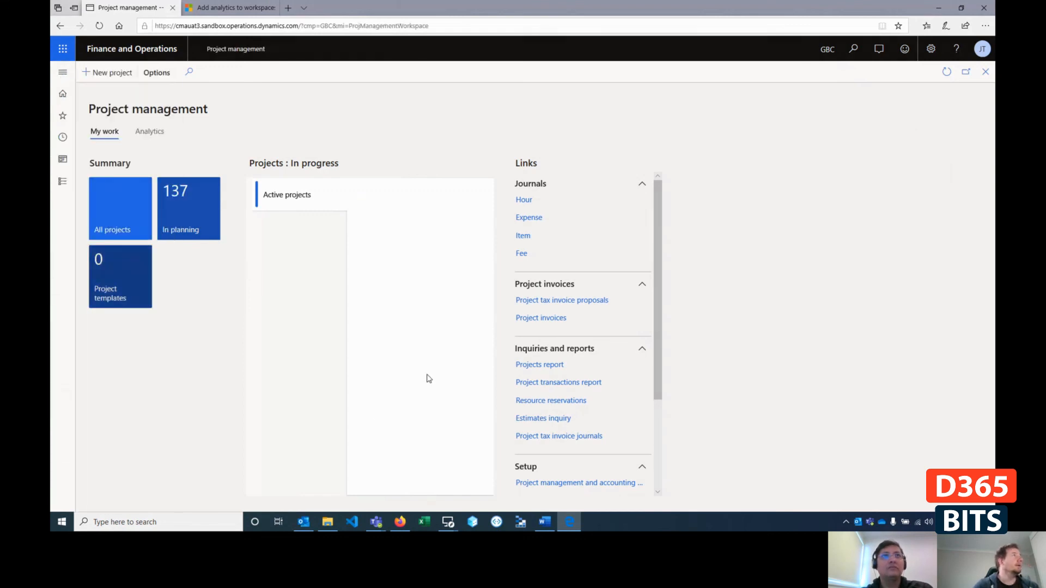